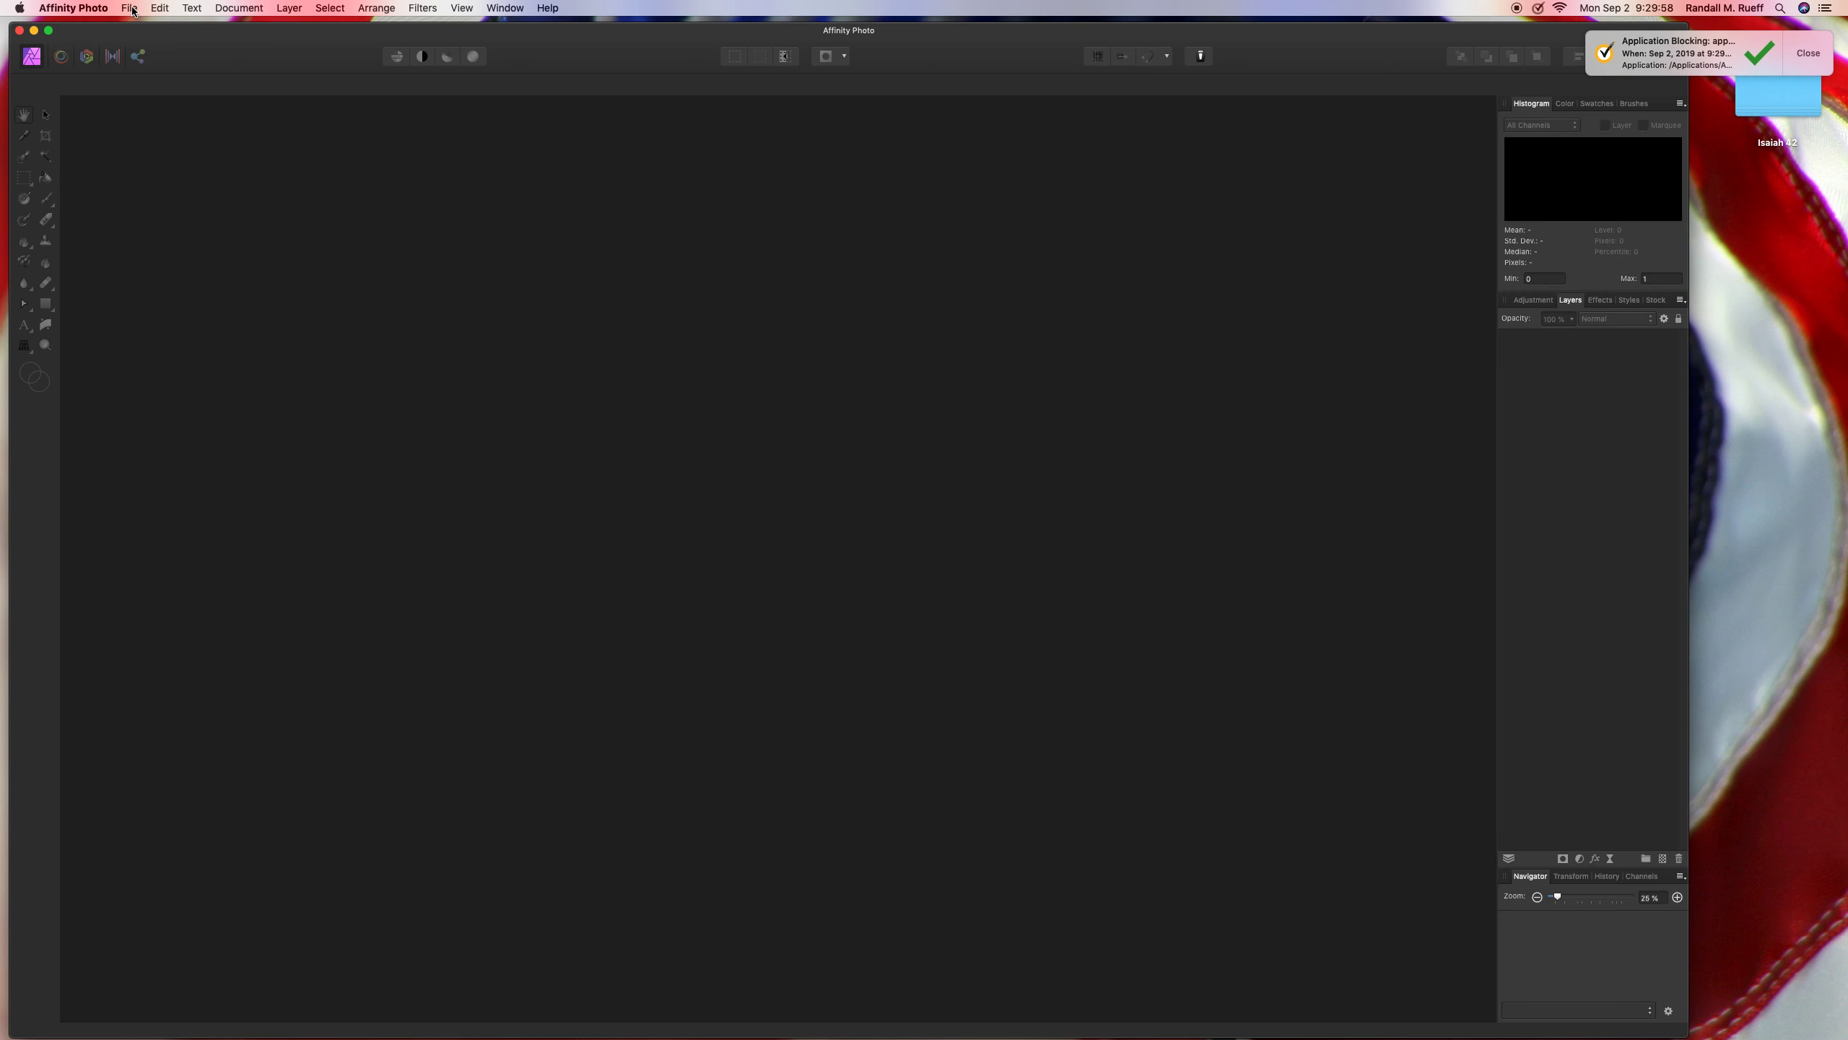
- Open Isaiah 42 (A) and Isaiah 42 (B) together from the Desktop's Isaiah 42 folder
click(130, 9)
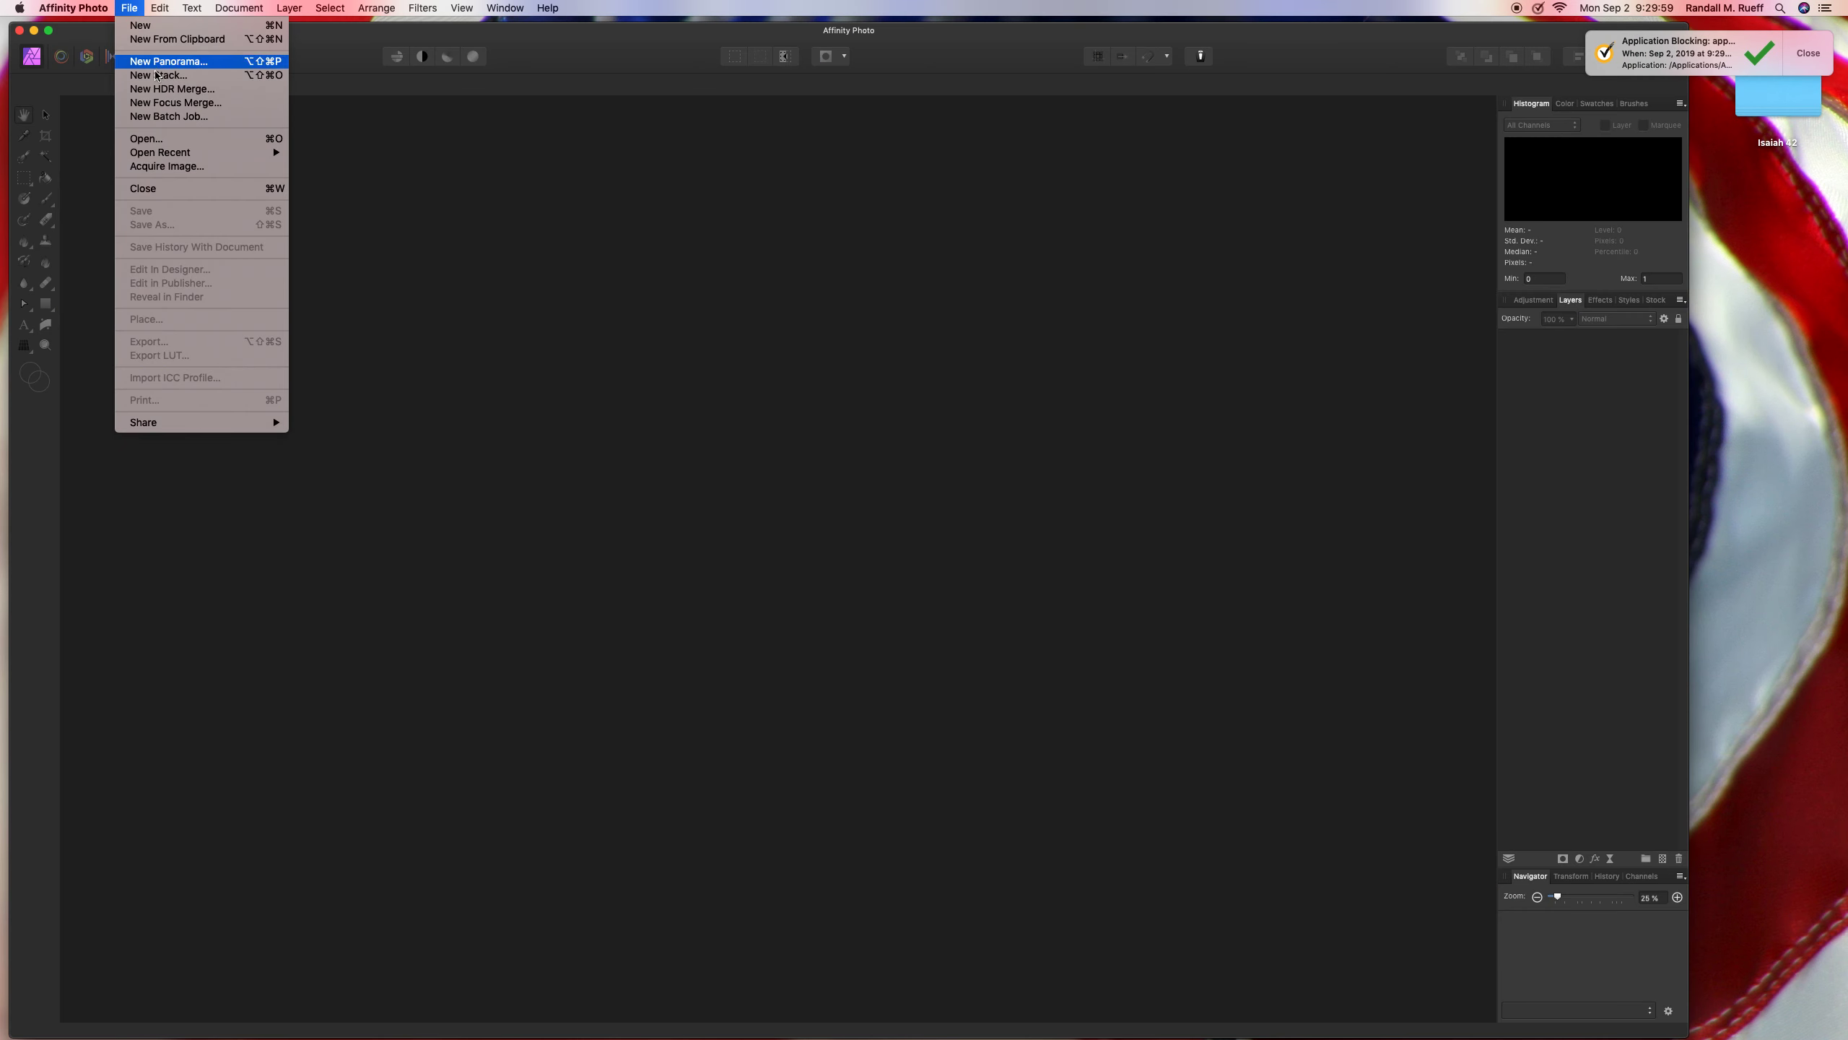
click(153, 140)
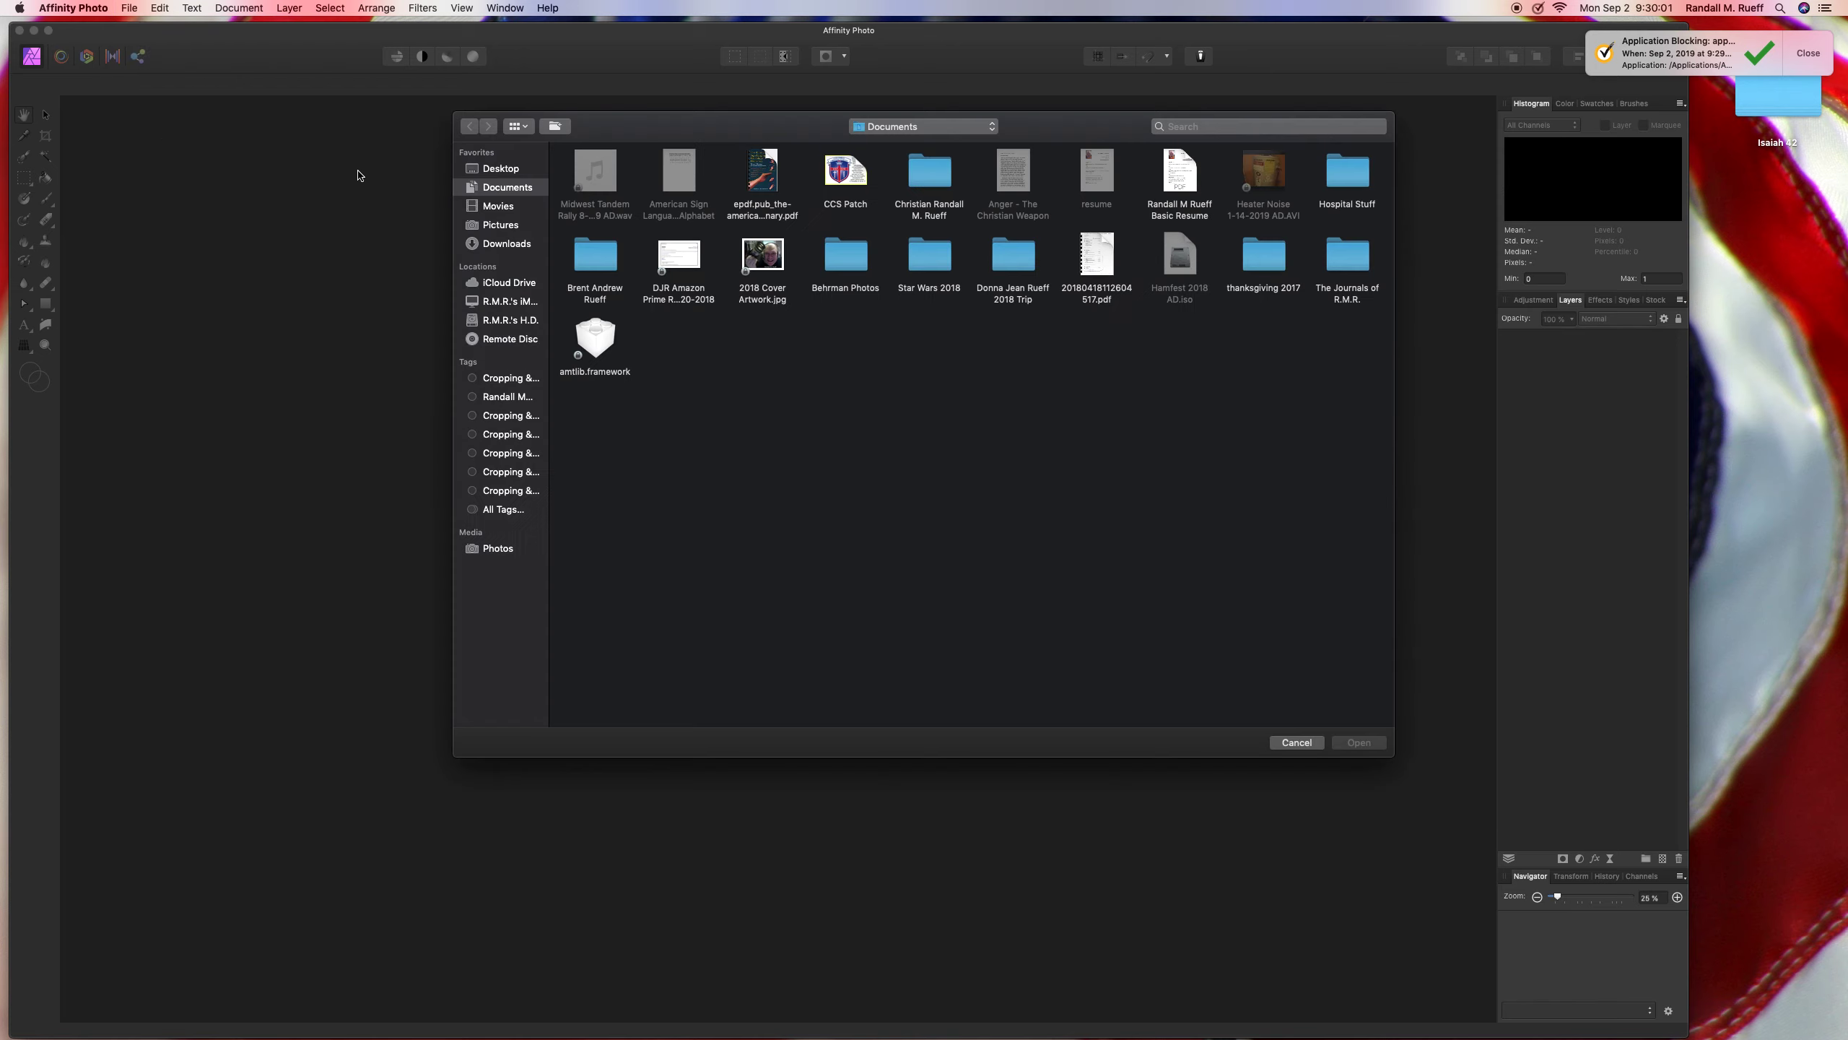
click(478, 170)
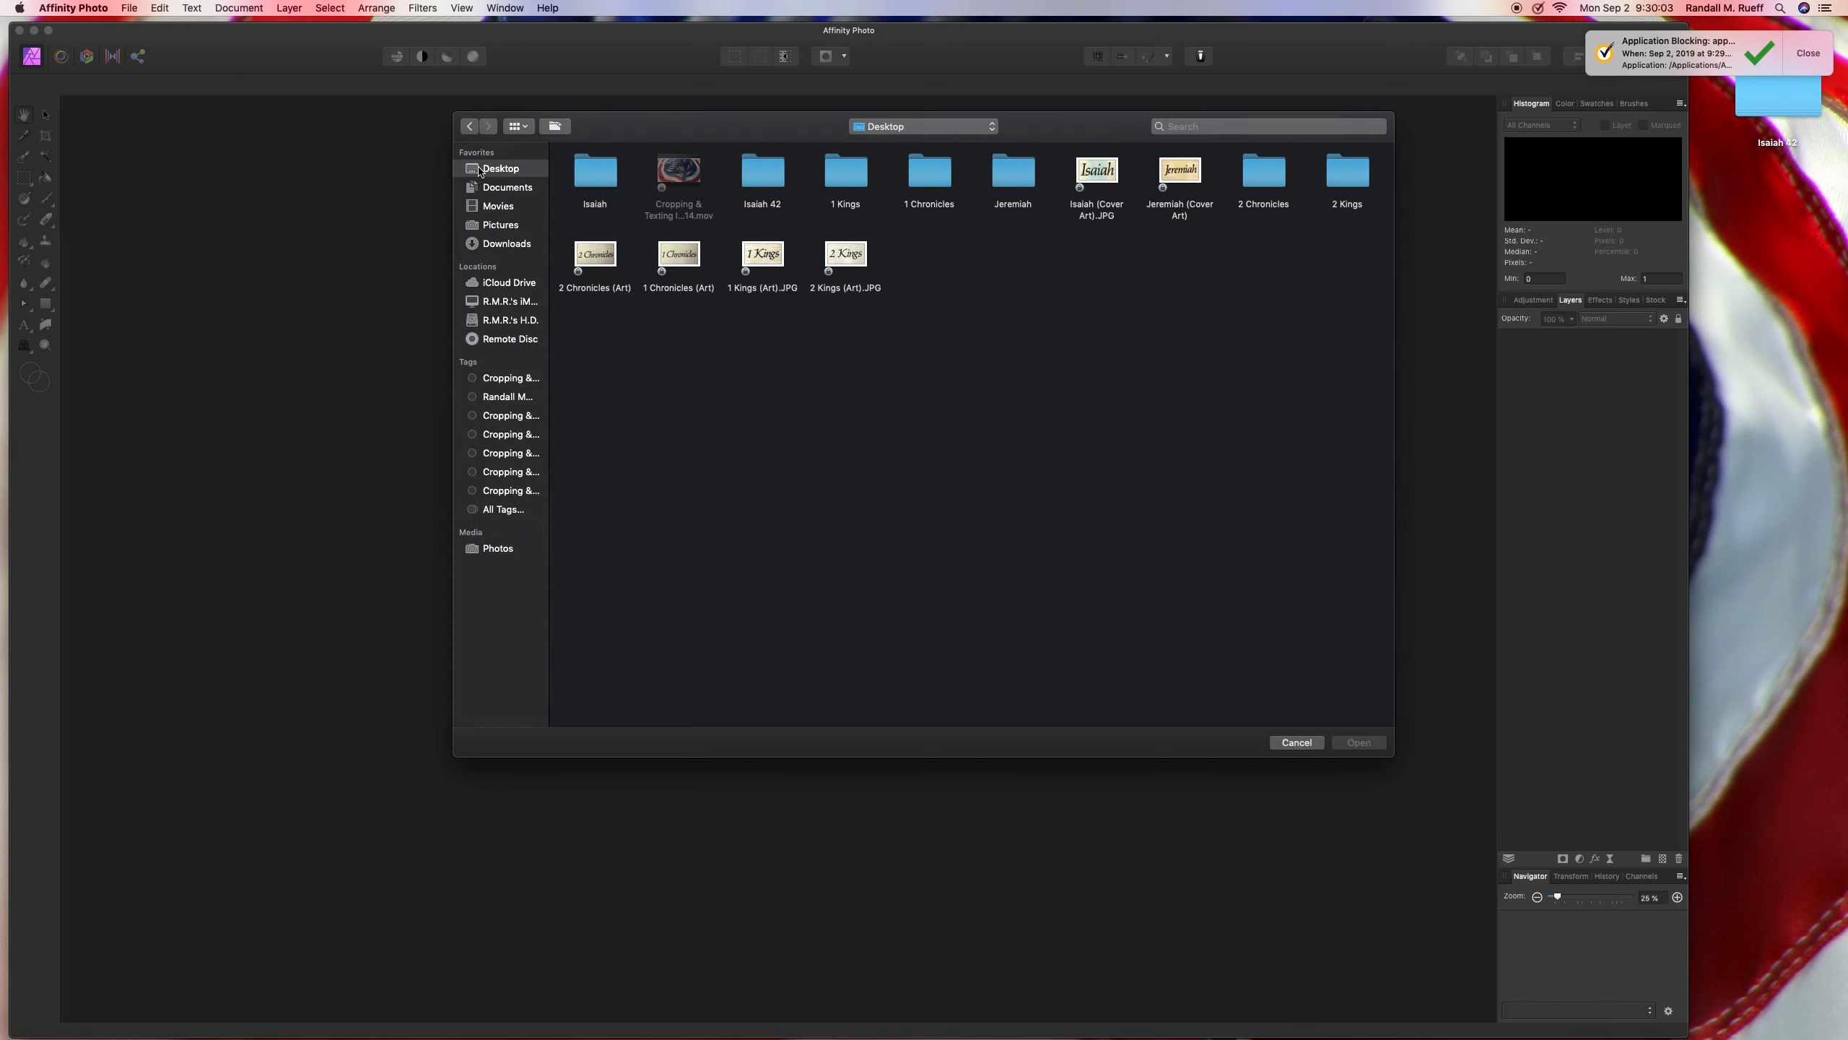
click(762, 170)
double_click(763, 169)
drag(700, 230, 581, 171)
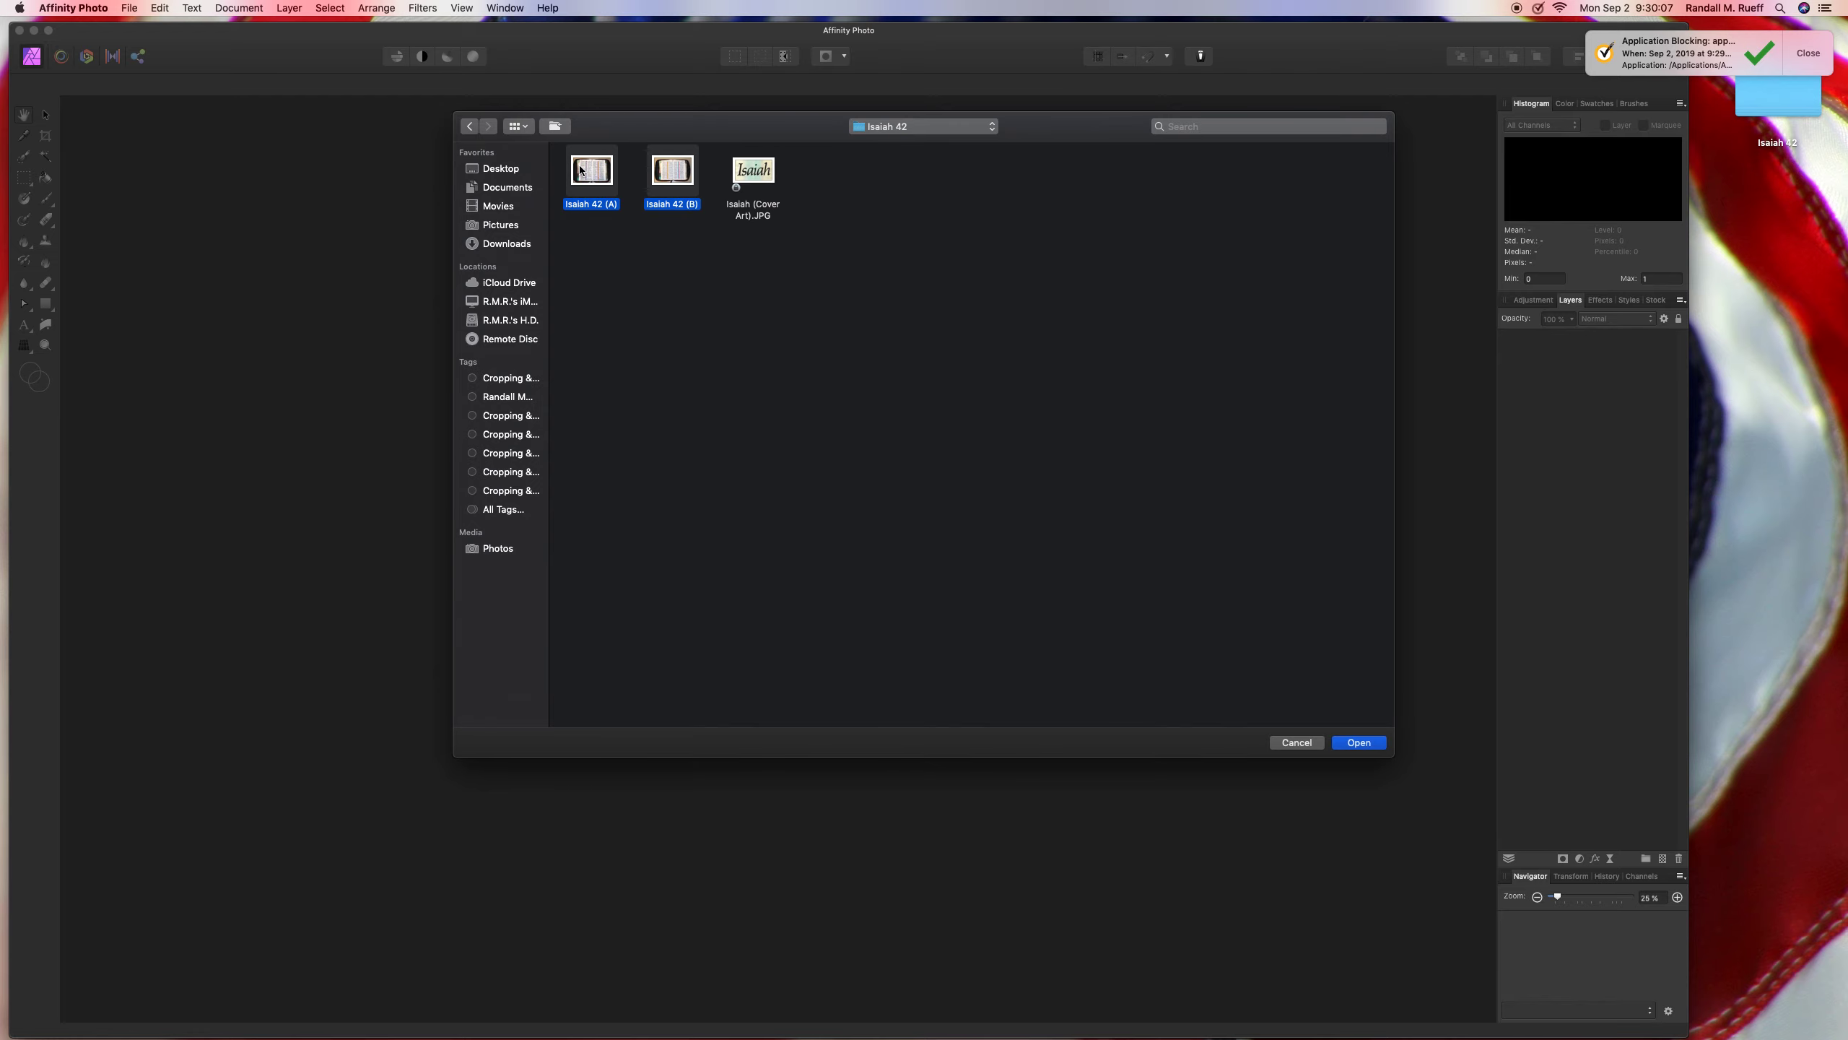
key(Return)
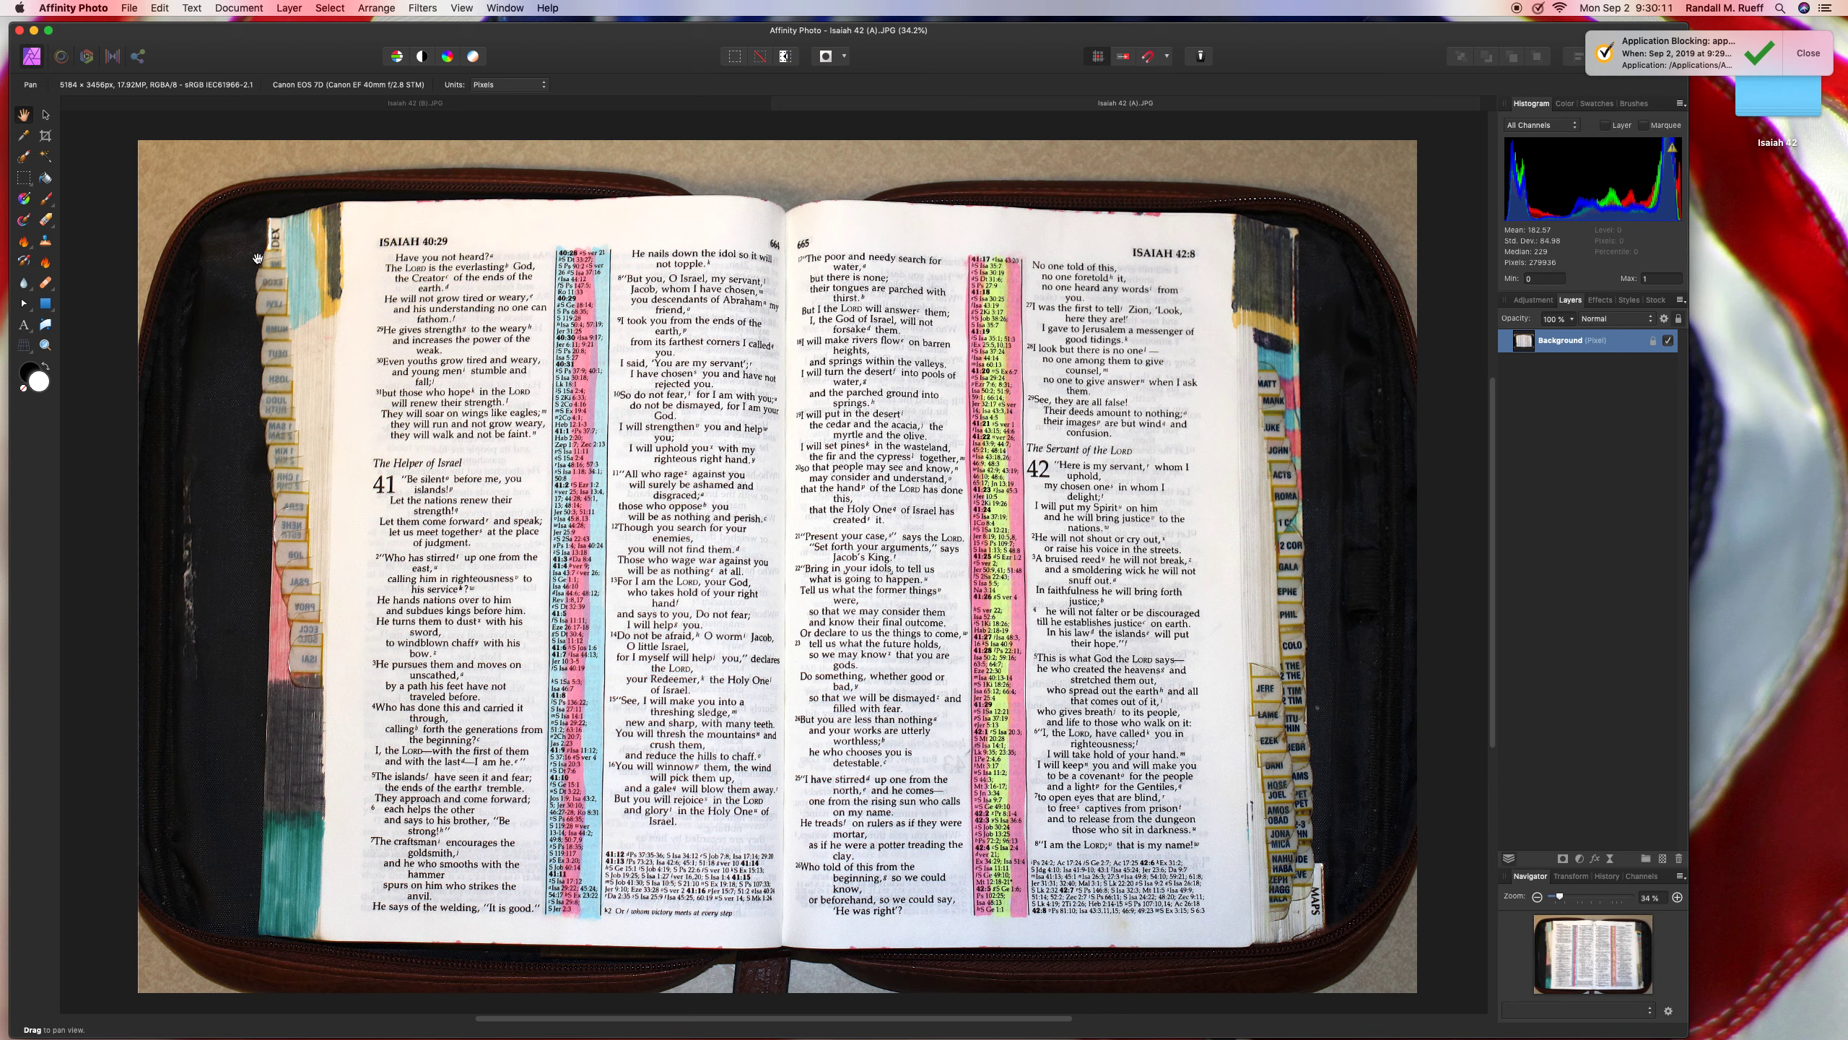
- Crop Isaiah 42 (A) at 16:9 to the central Isaiah 41–42 columns, 2997 × 1686 px
click(44, 136)
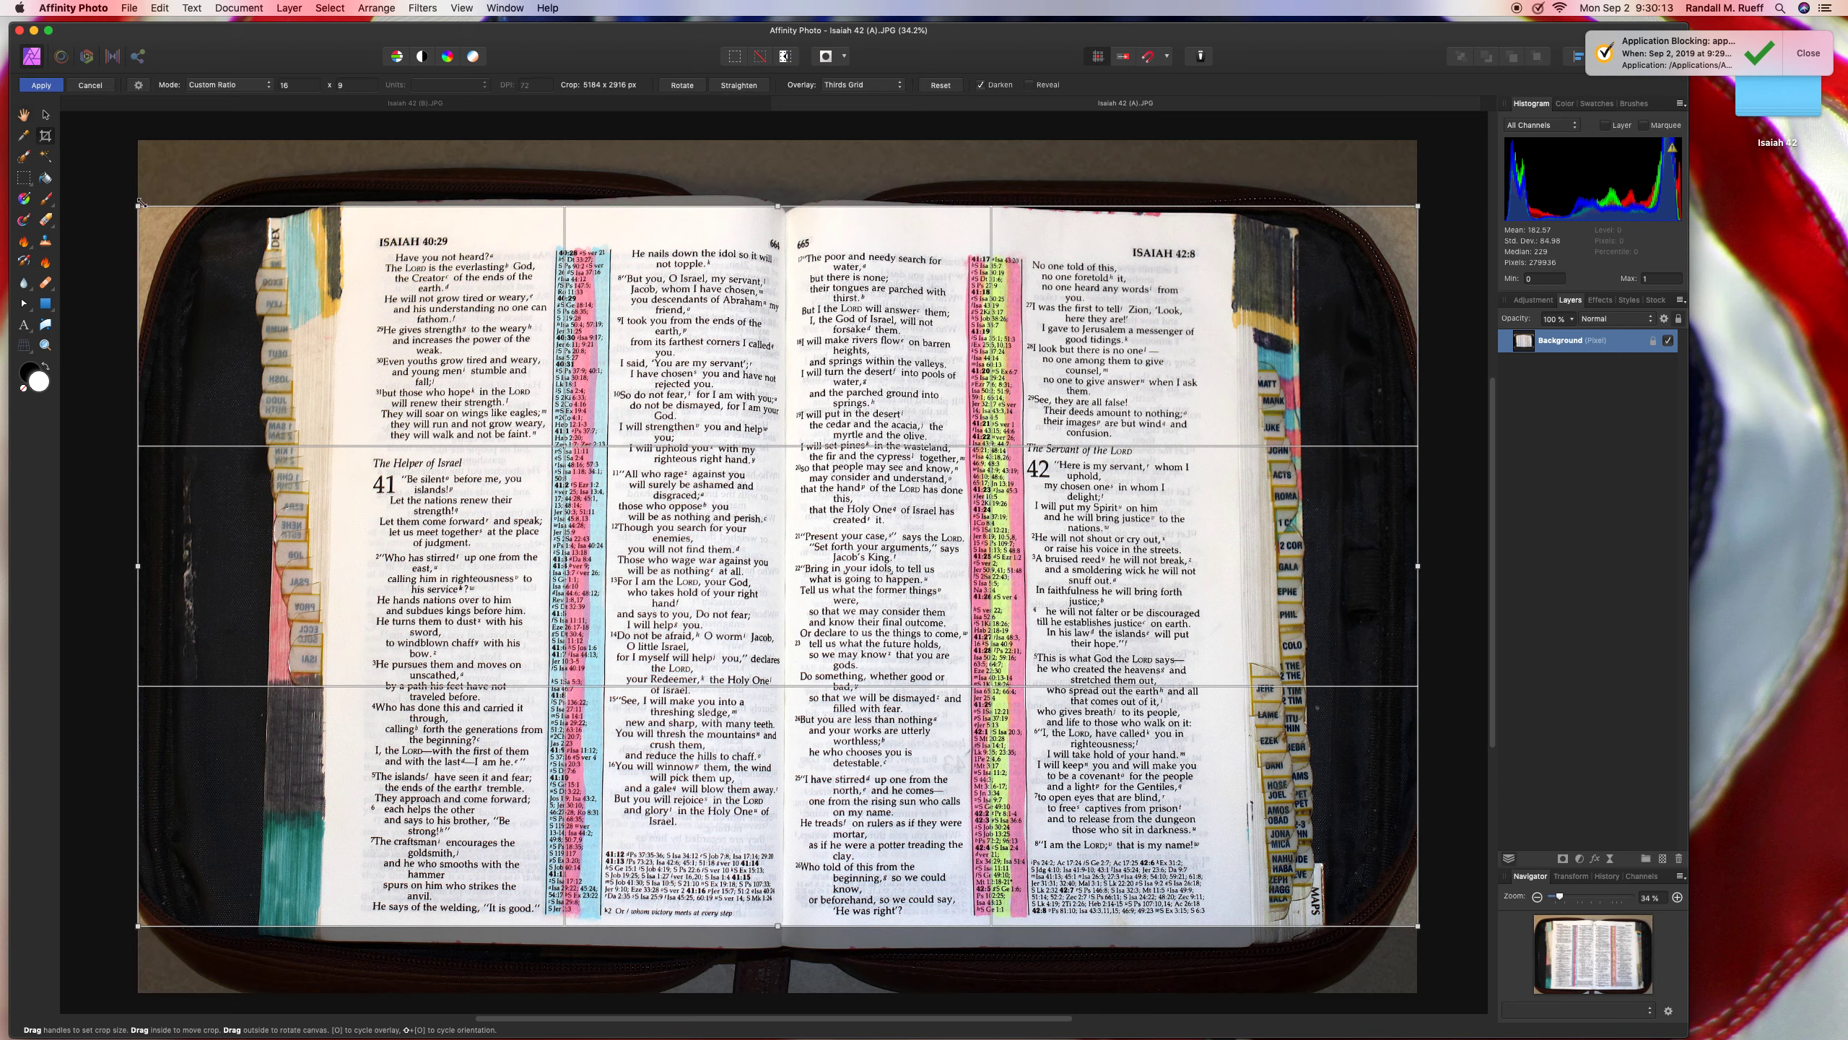
drag(138, 206, 533, 481)
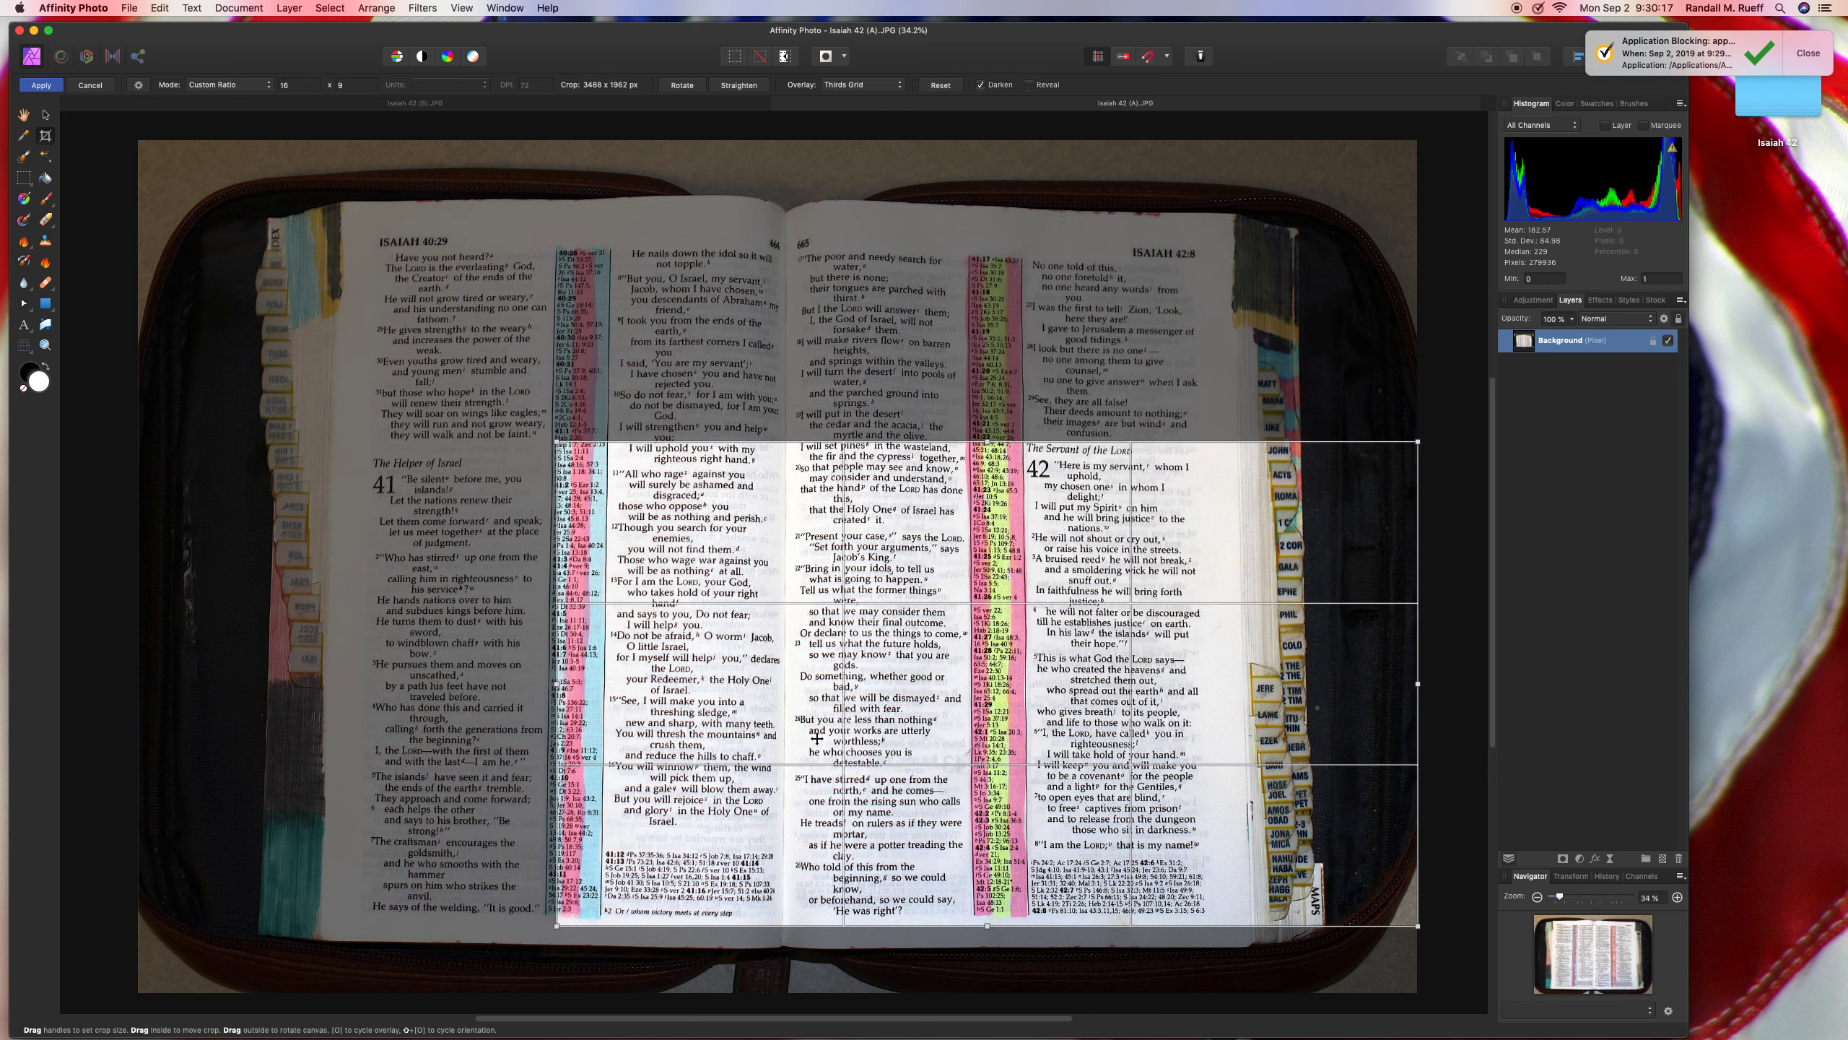
drag(1431, 927, 1299, 839)
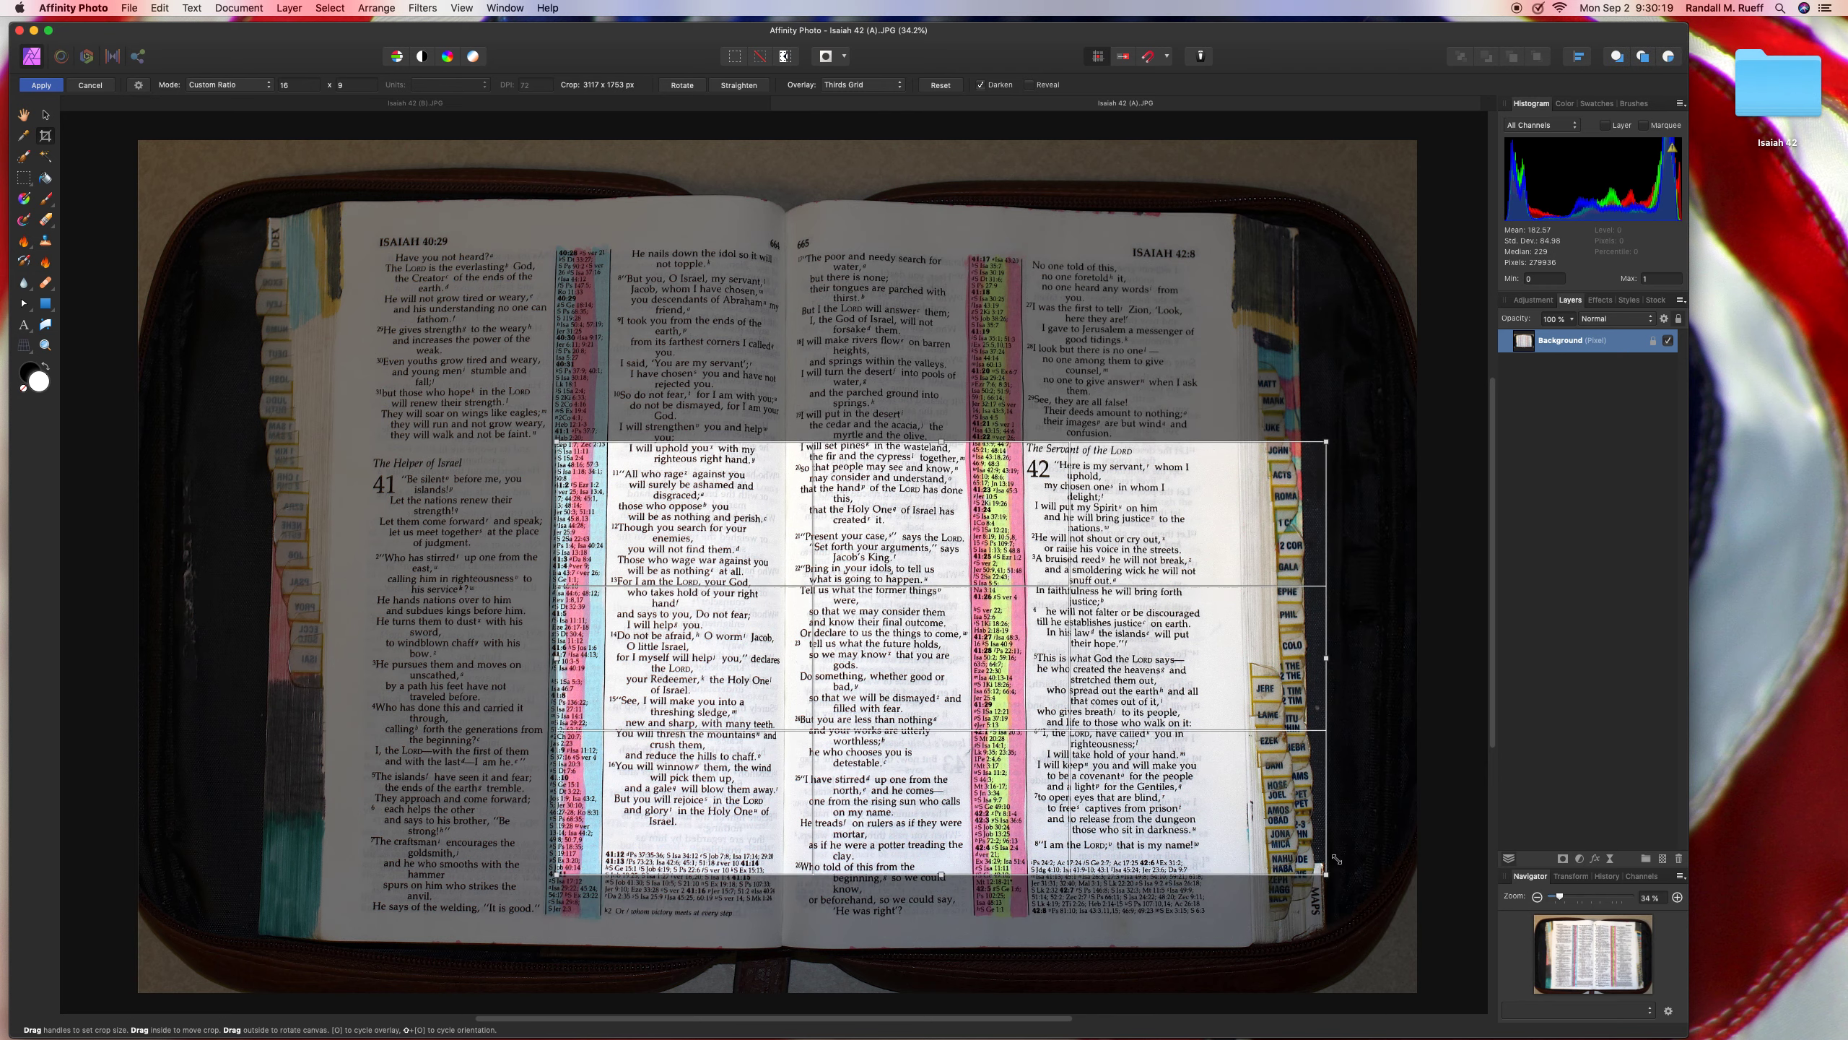
drag(1199, 708, 1114, 704)
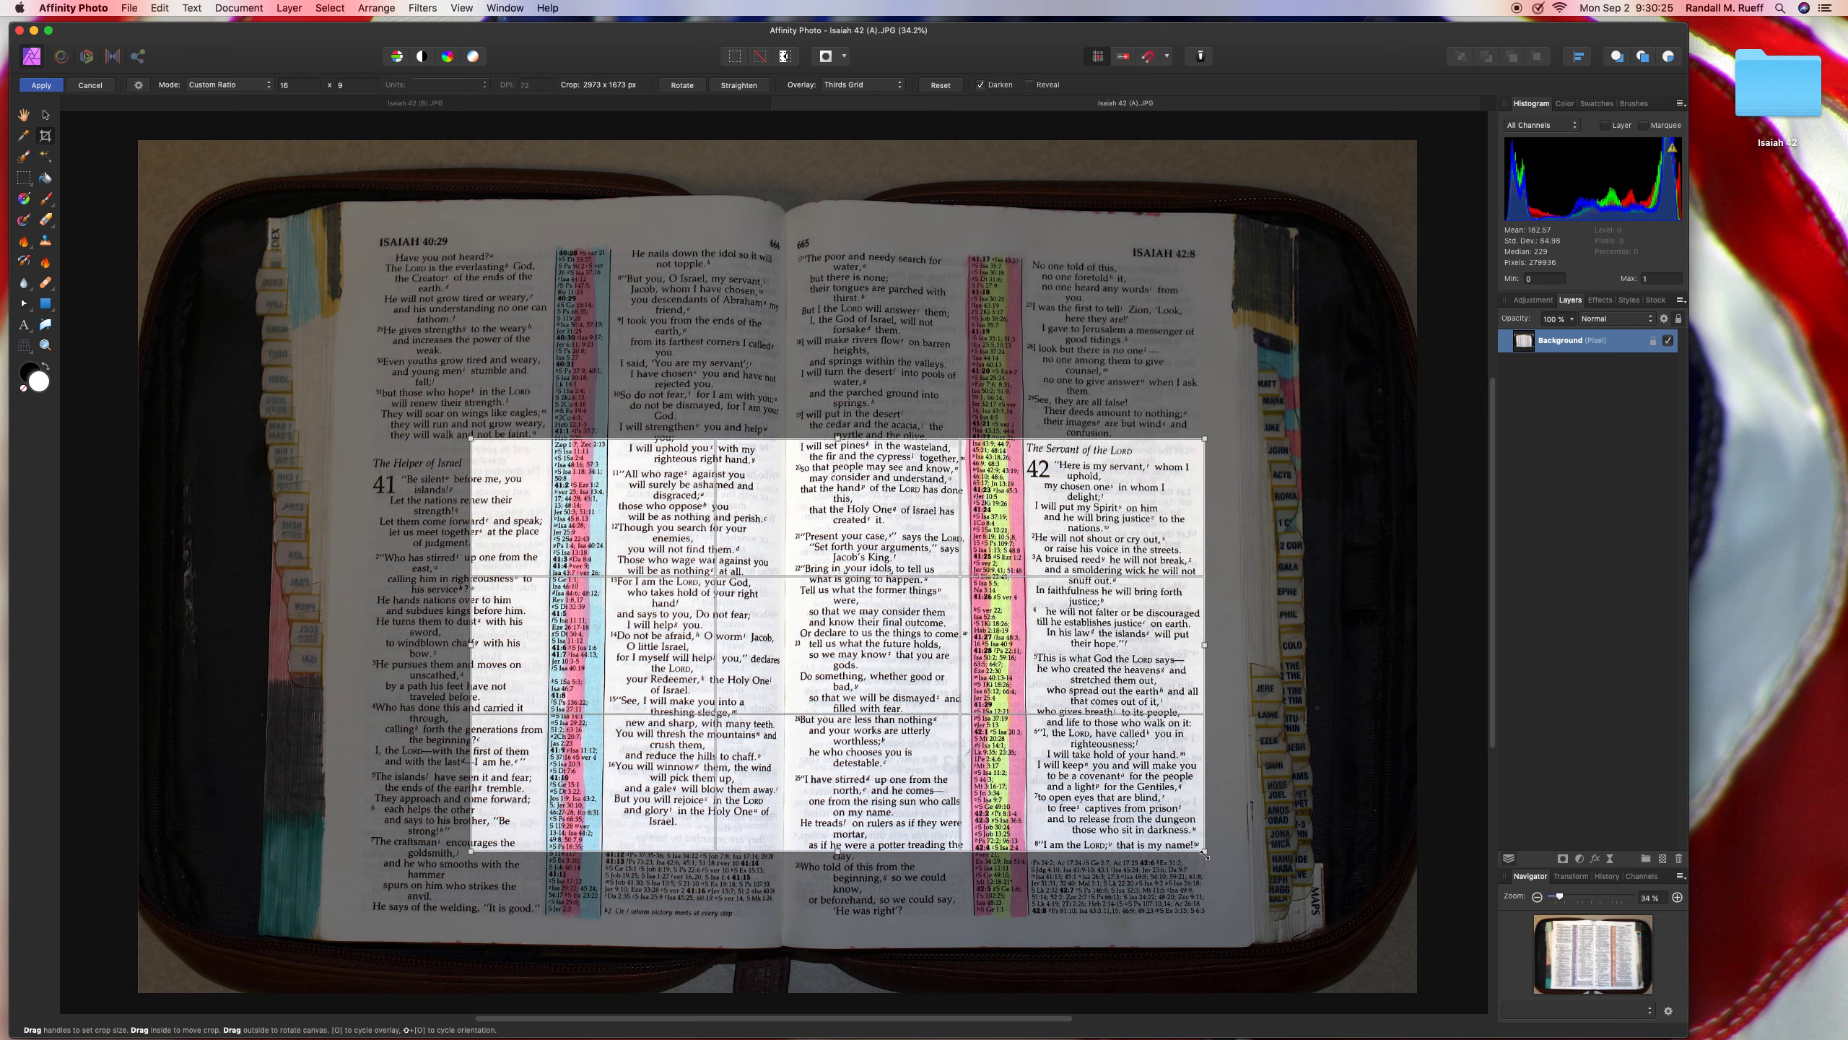
drag(1207, 853, 1211, 857)
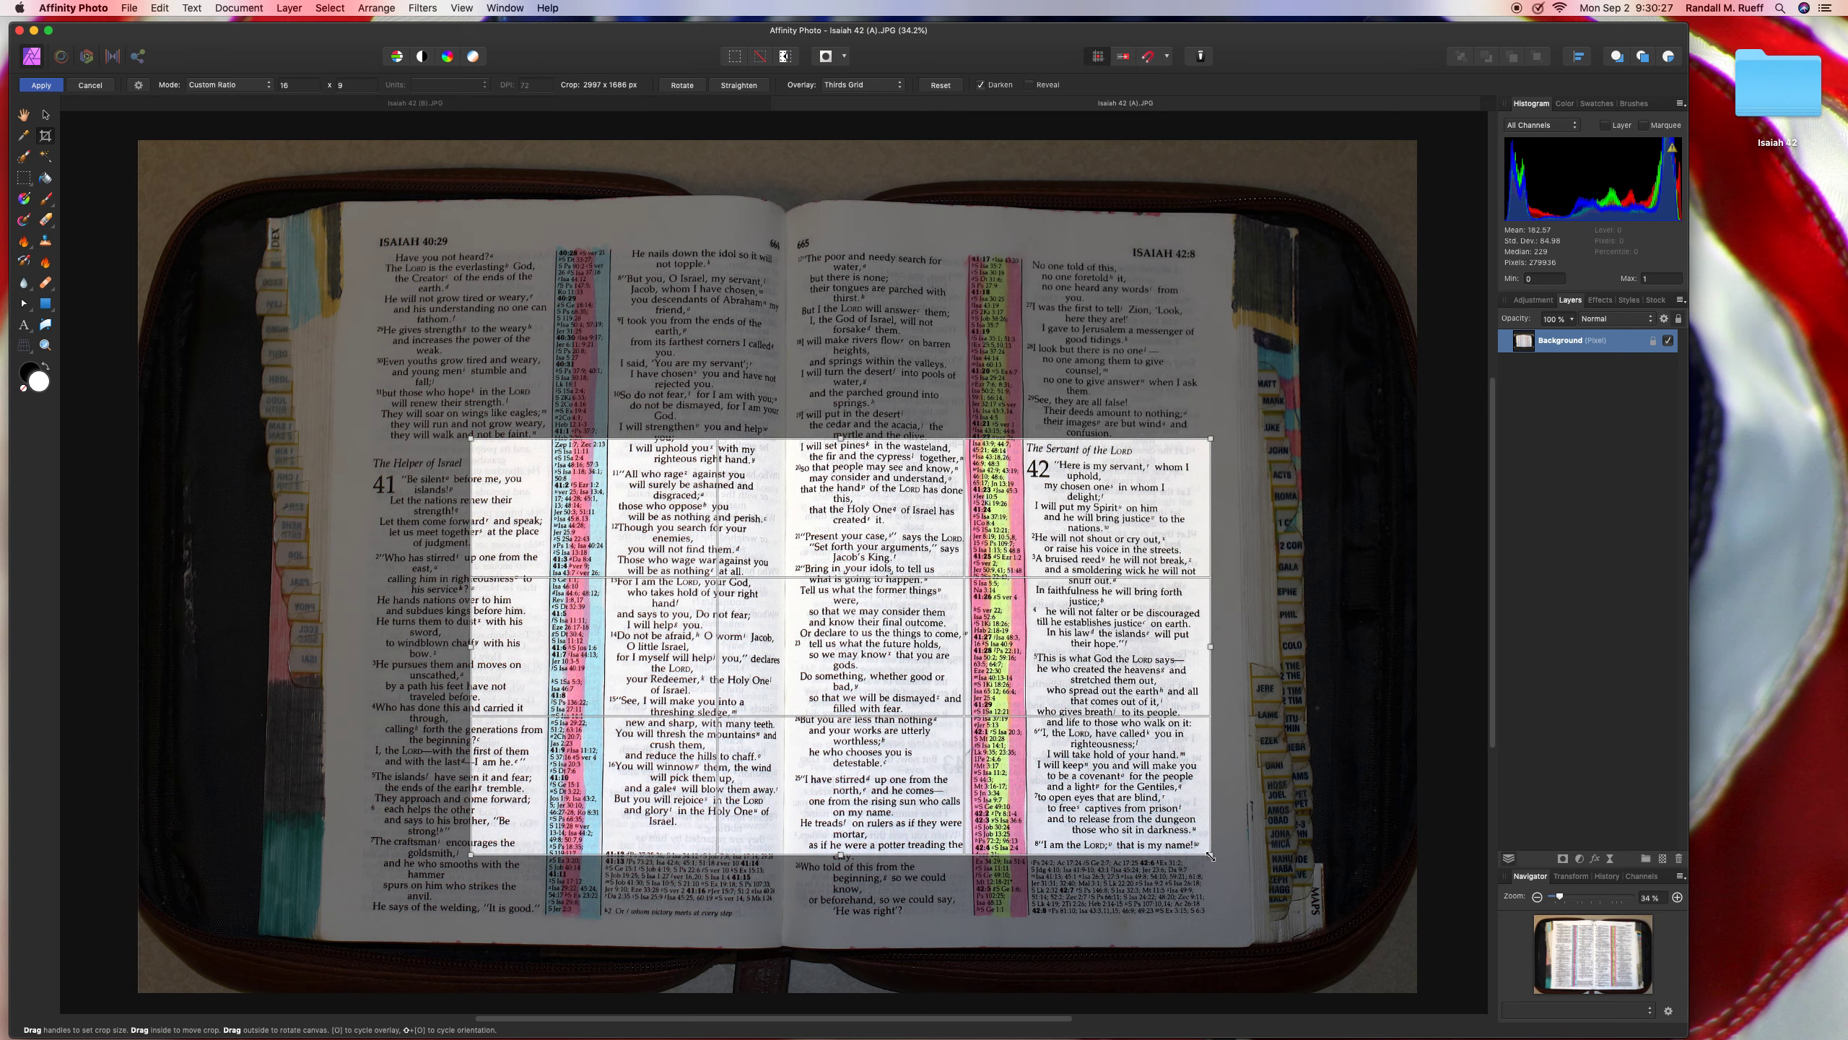
key(Return)
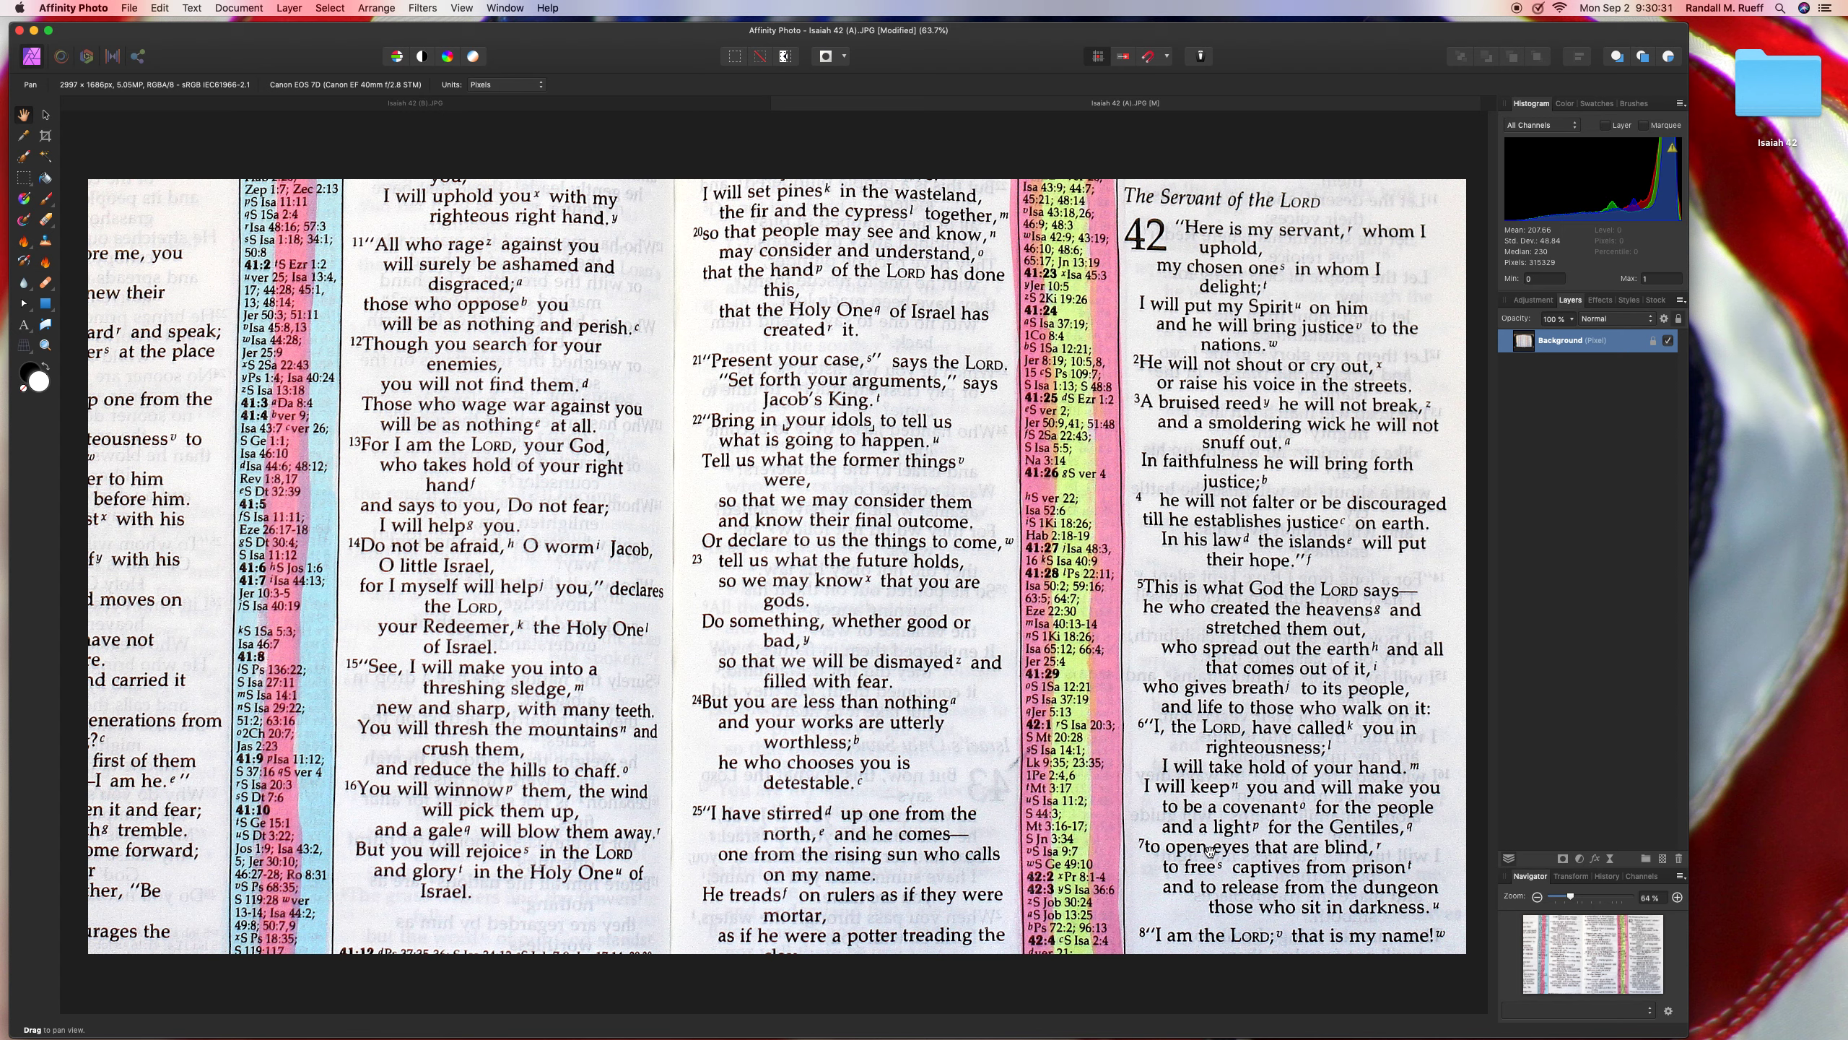
- Save the cropped photo and draw a rectangle over the left side up to the chapter 42 column
key(super+s)
click(50, 308)
click(109, 311)
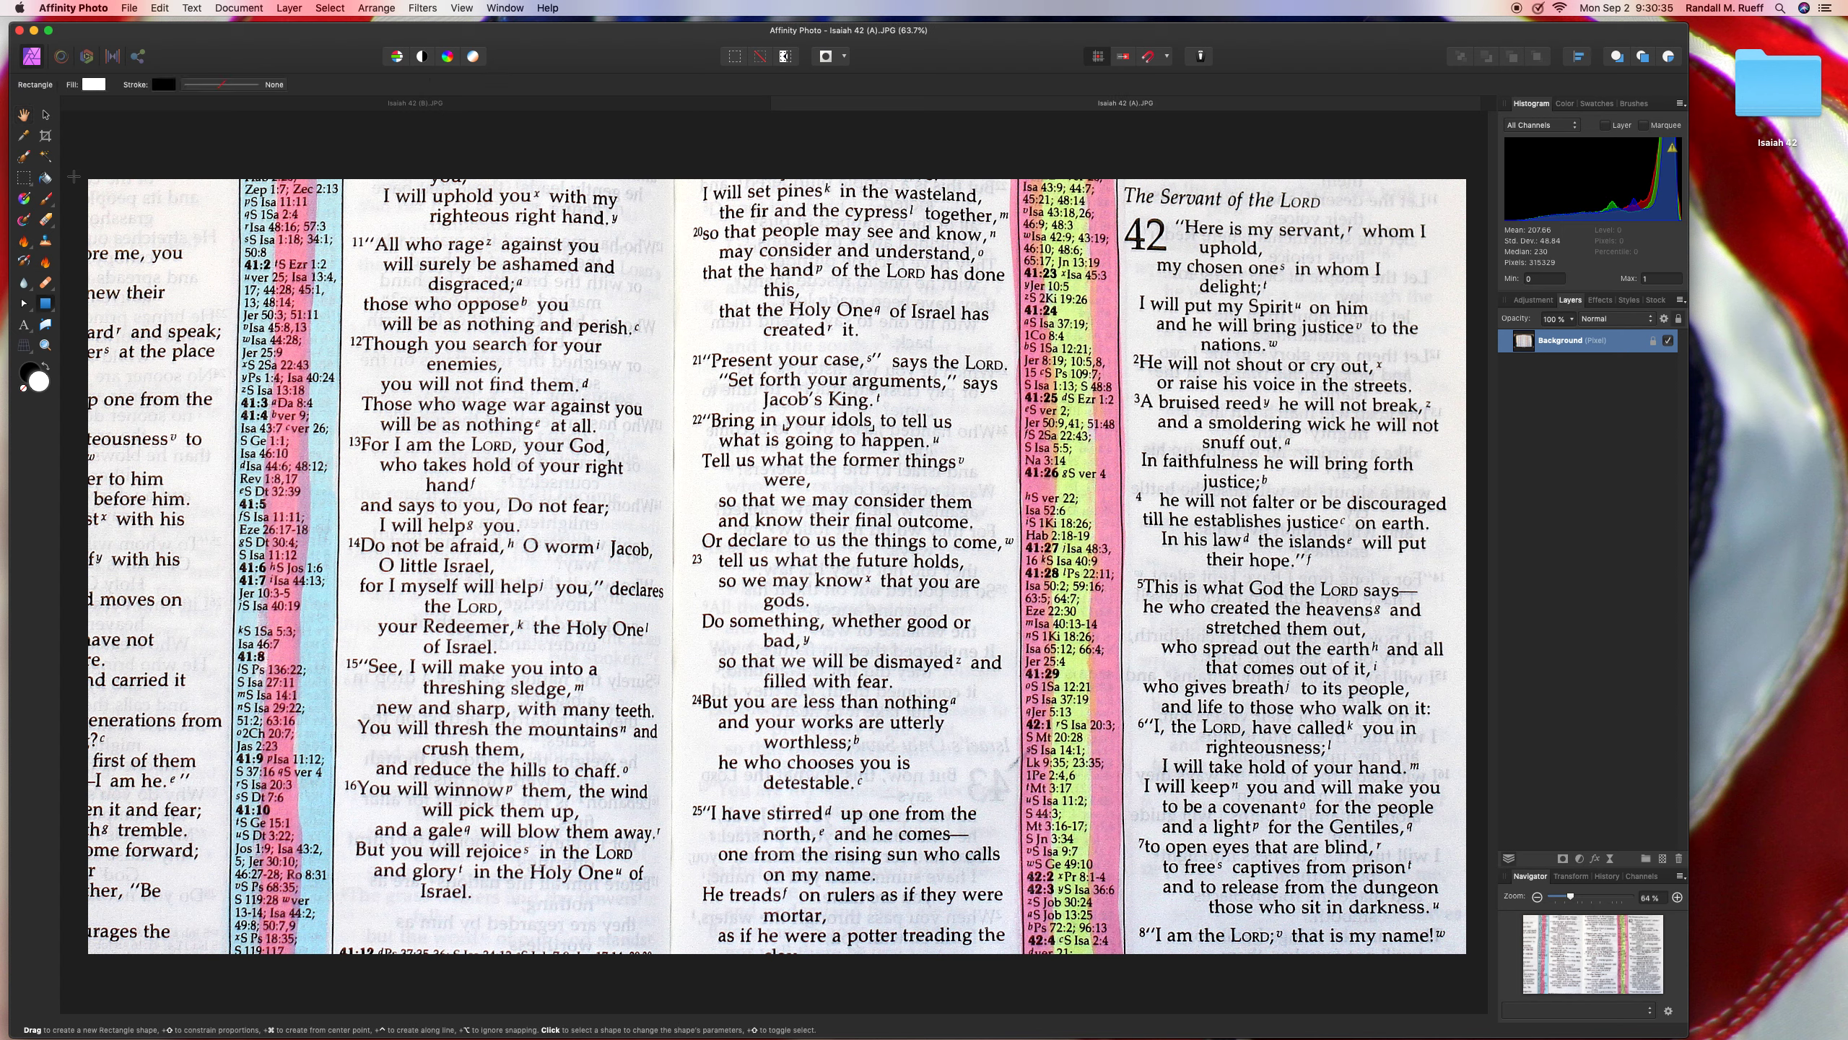
mouse_move(73, 169)
mouse_down()
mouse_move(943, 724)
mouse_move(994, 809)
mouse_move(1015, 974)
mouse_up()
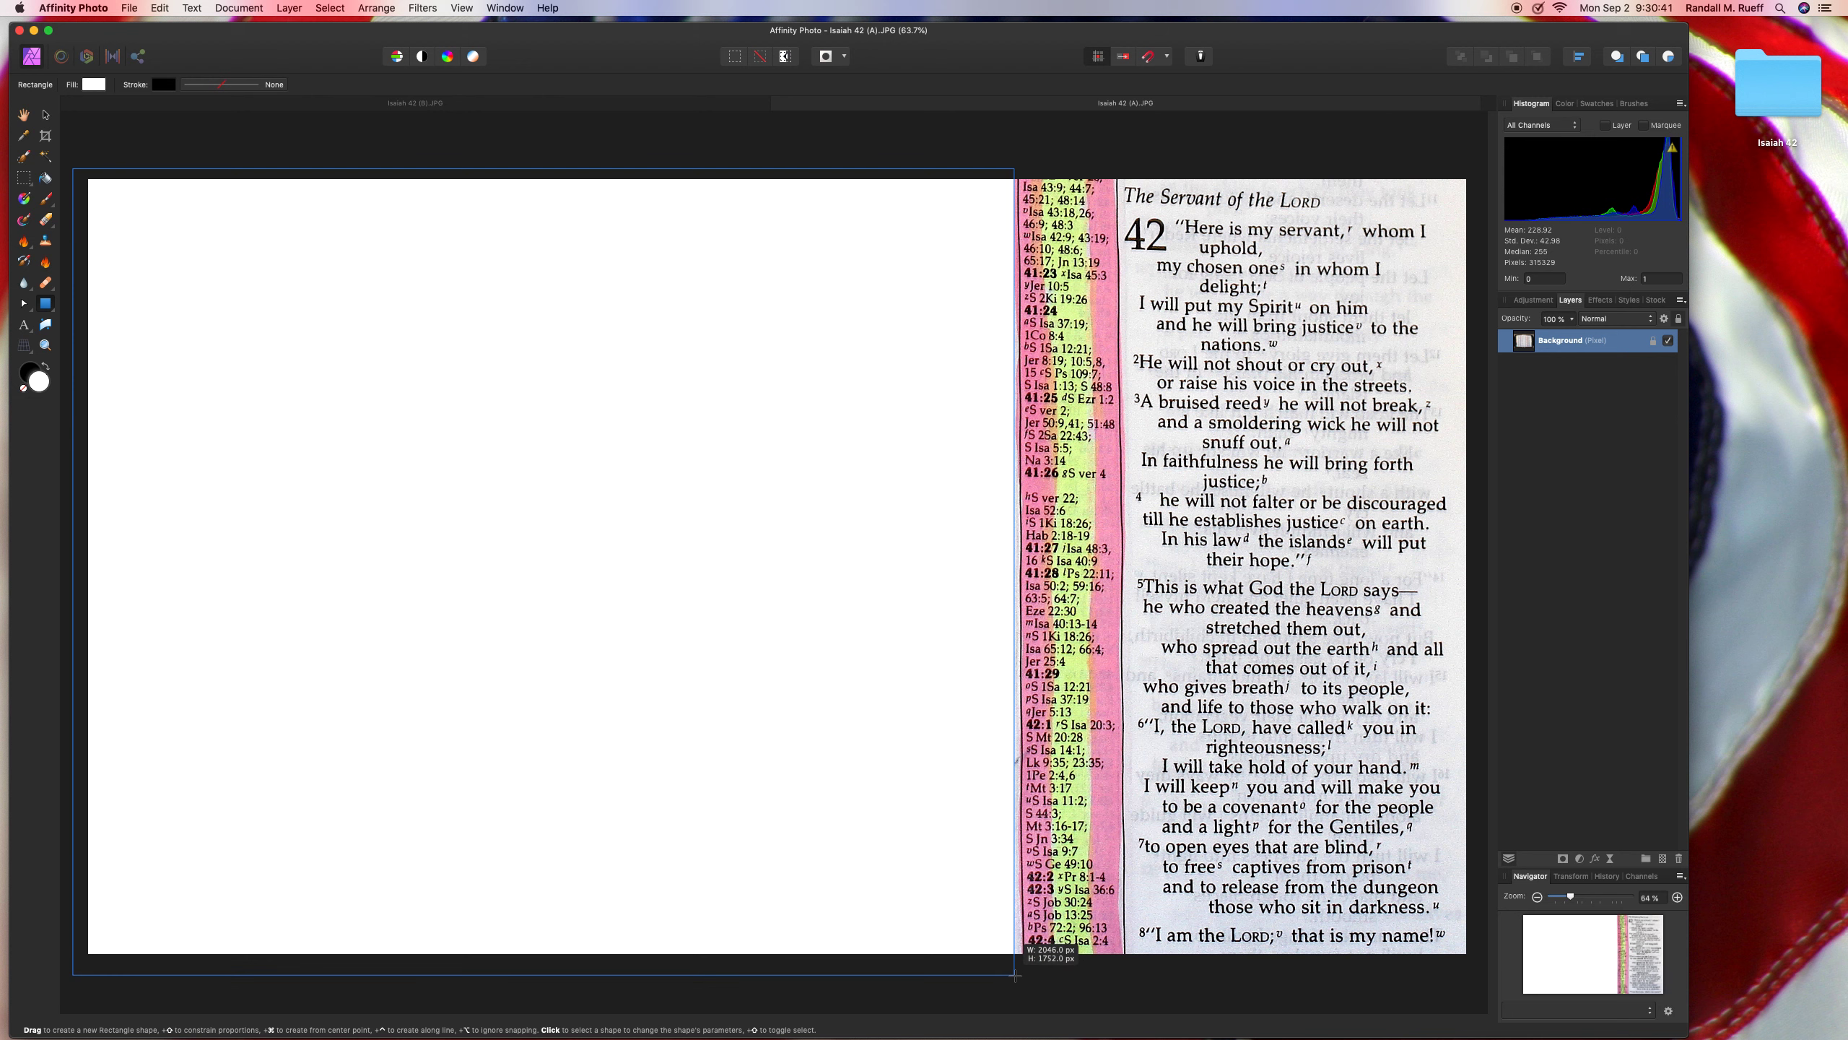
drag(1015, 974, 1015, 977)
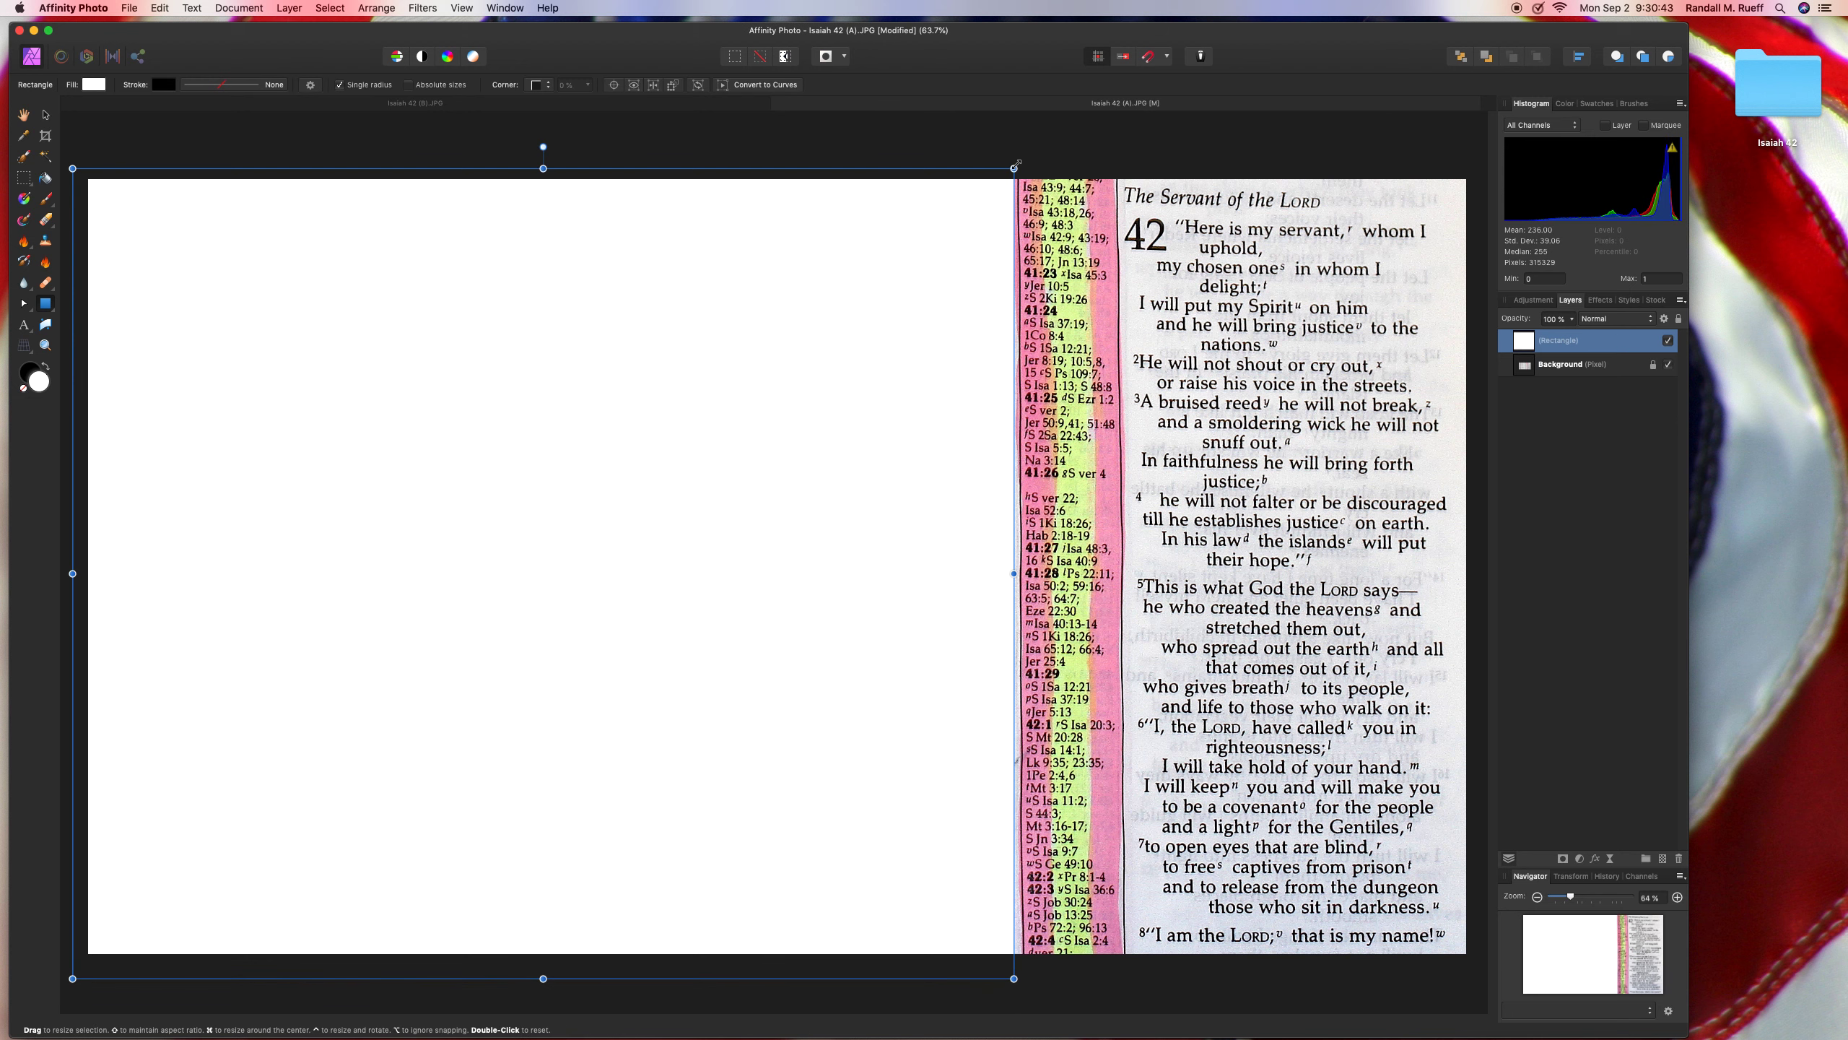
drag(1017, 161, 1017, 162)
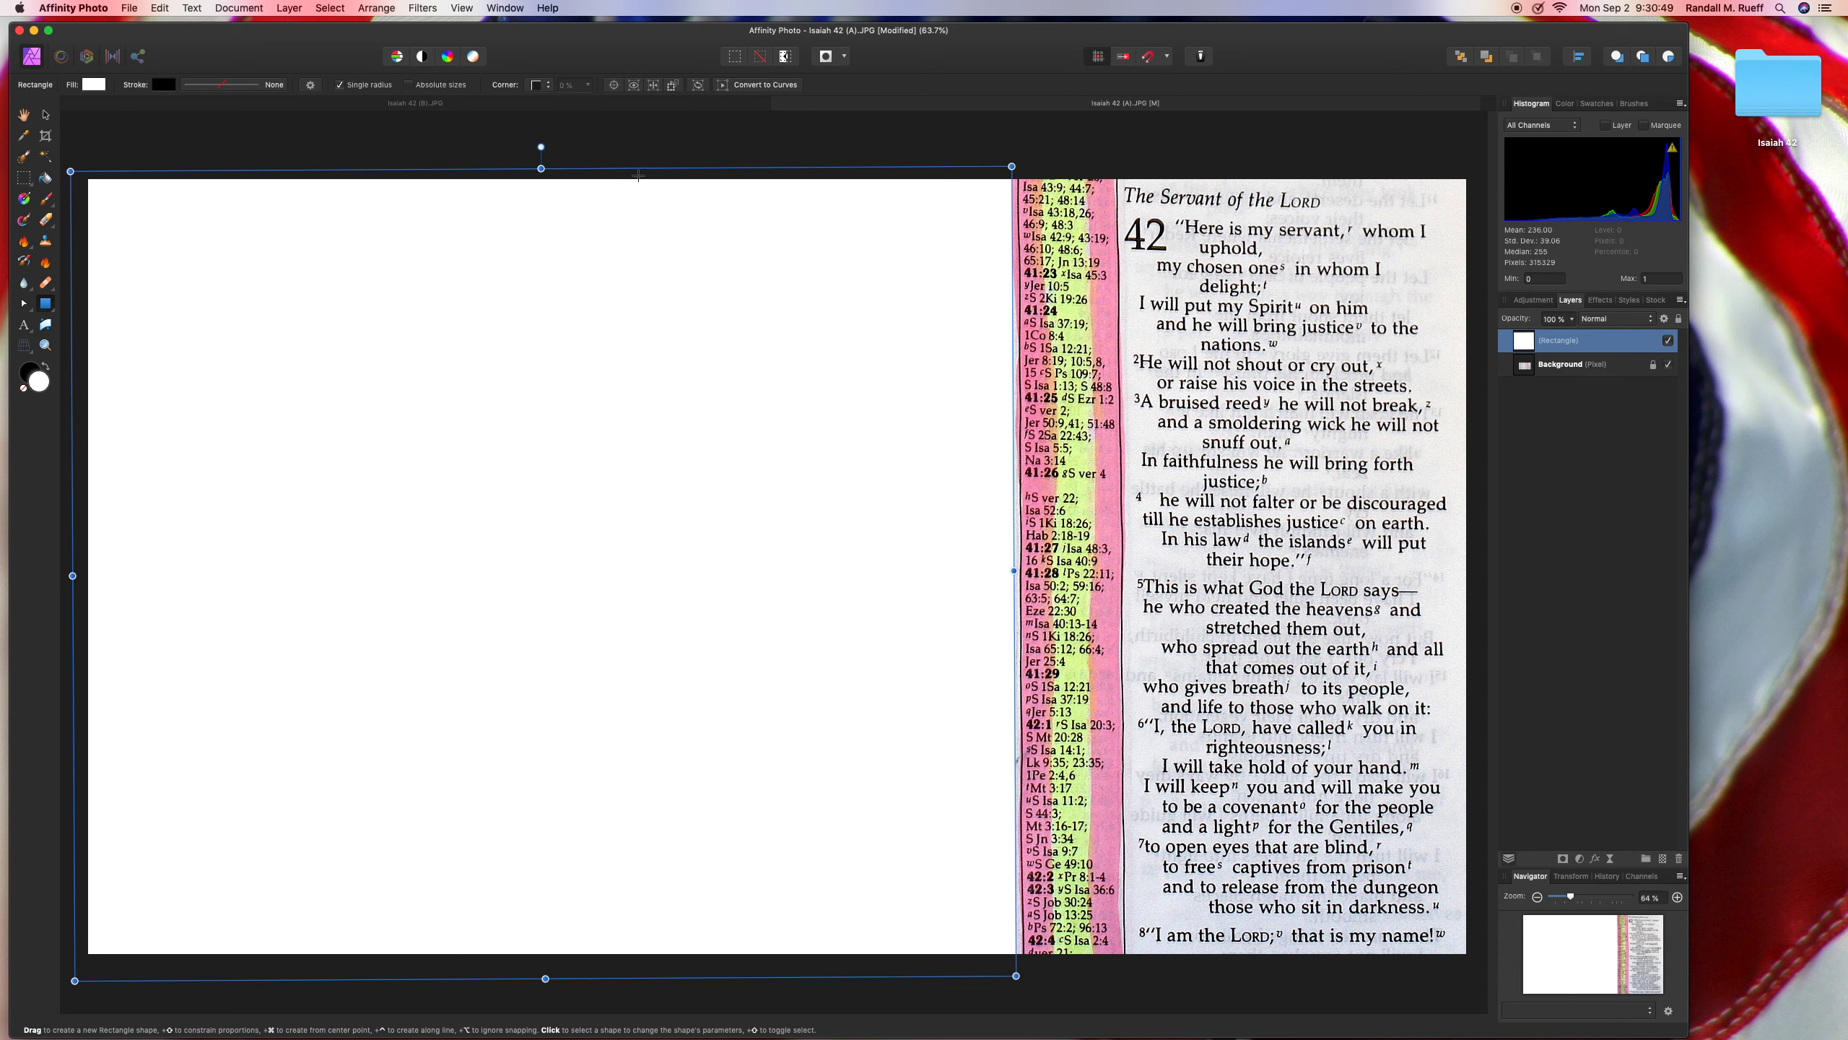
- Fill the rectangle gold (#DAB100) and deselect it
click(92, 85)
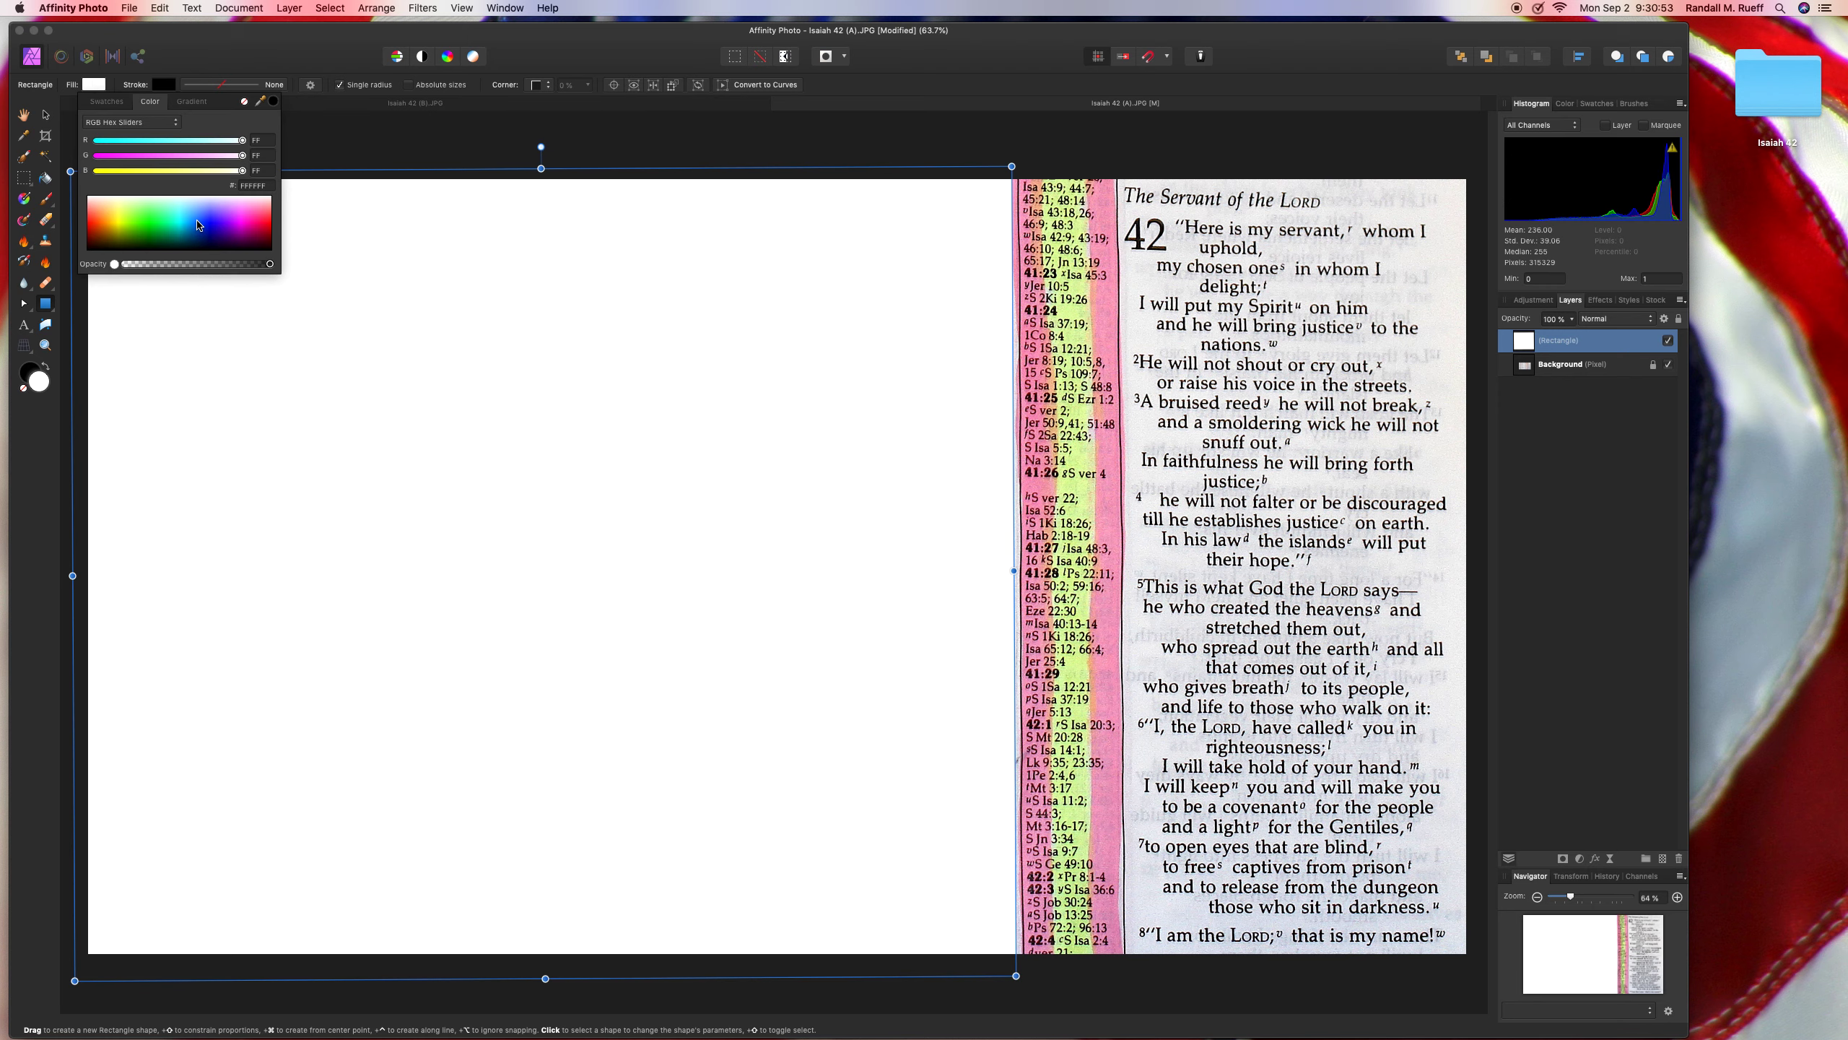
click(115, 230)
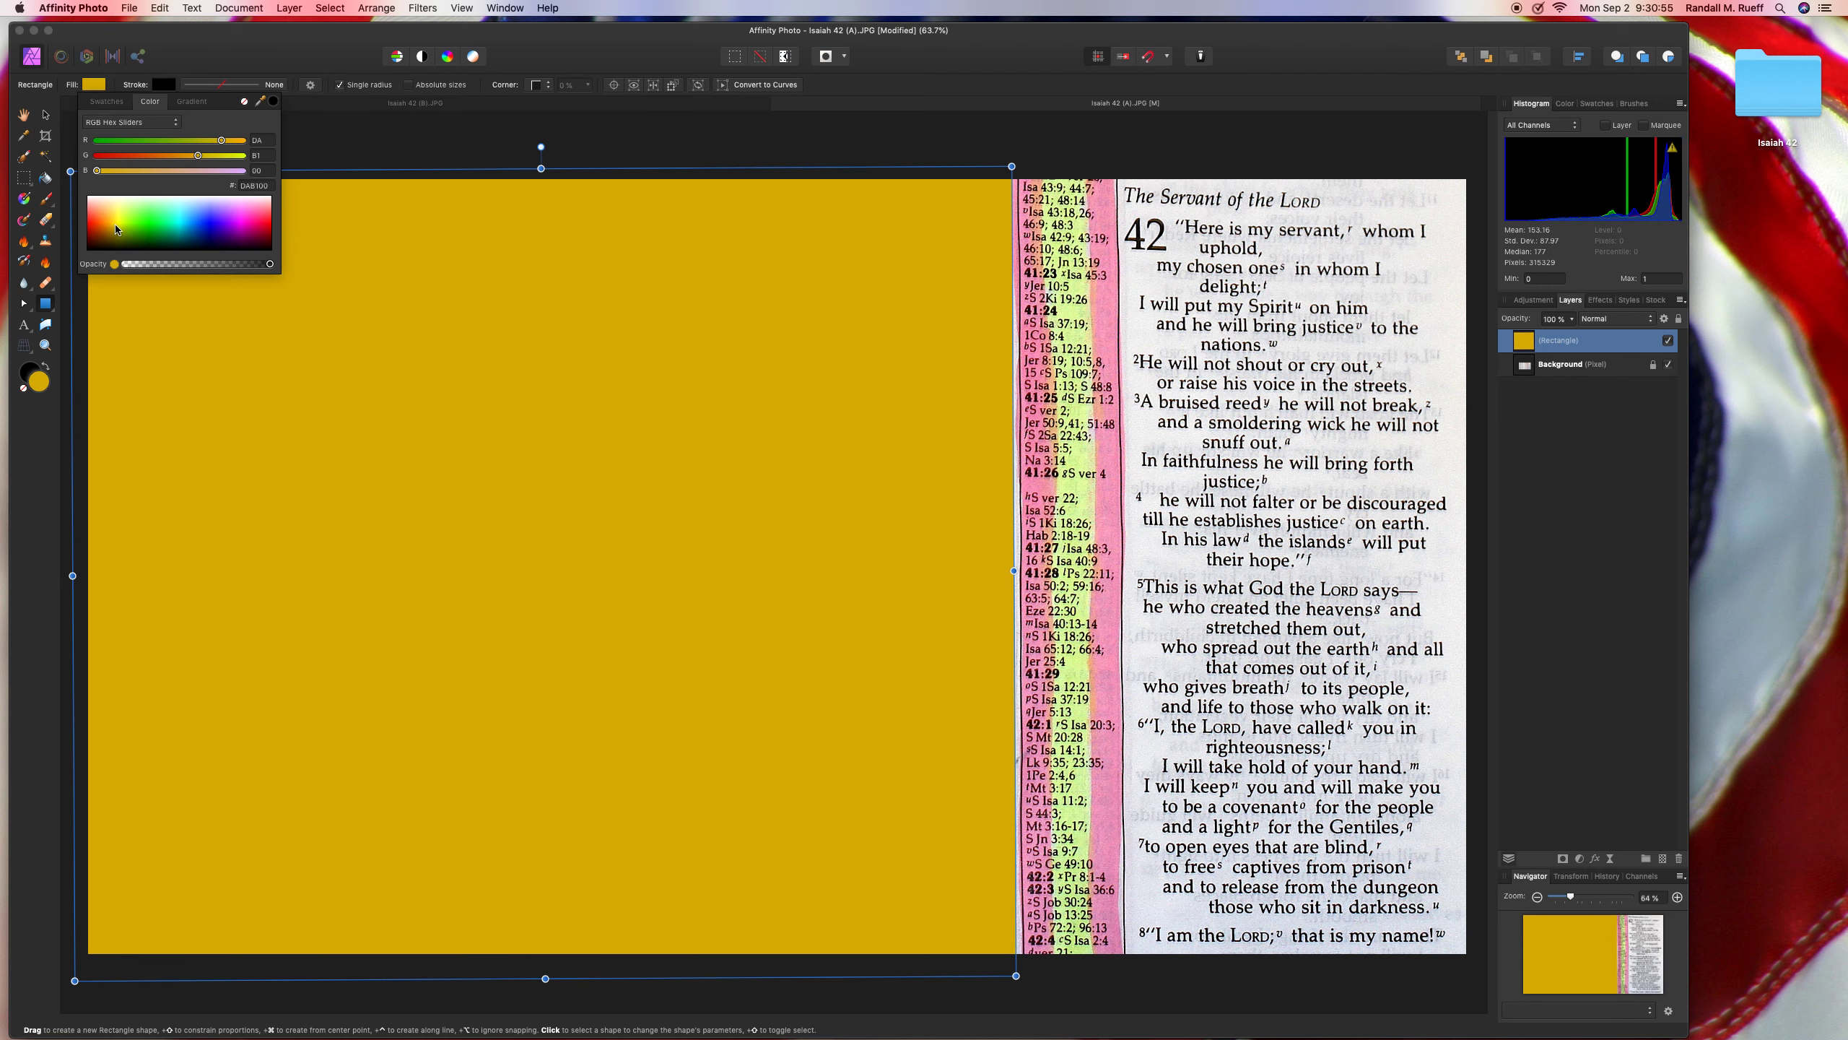
click(375, 152)
key(a)
click(22, 324)
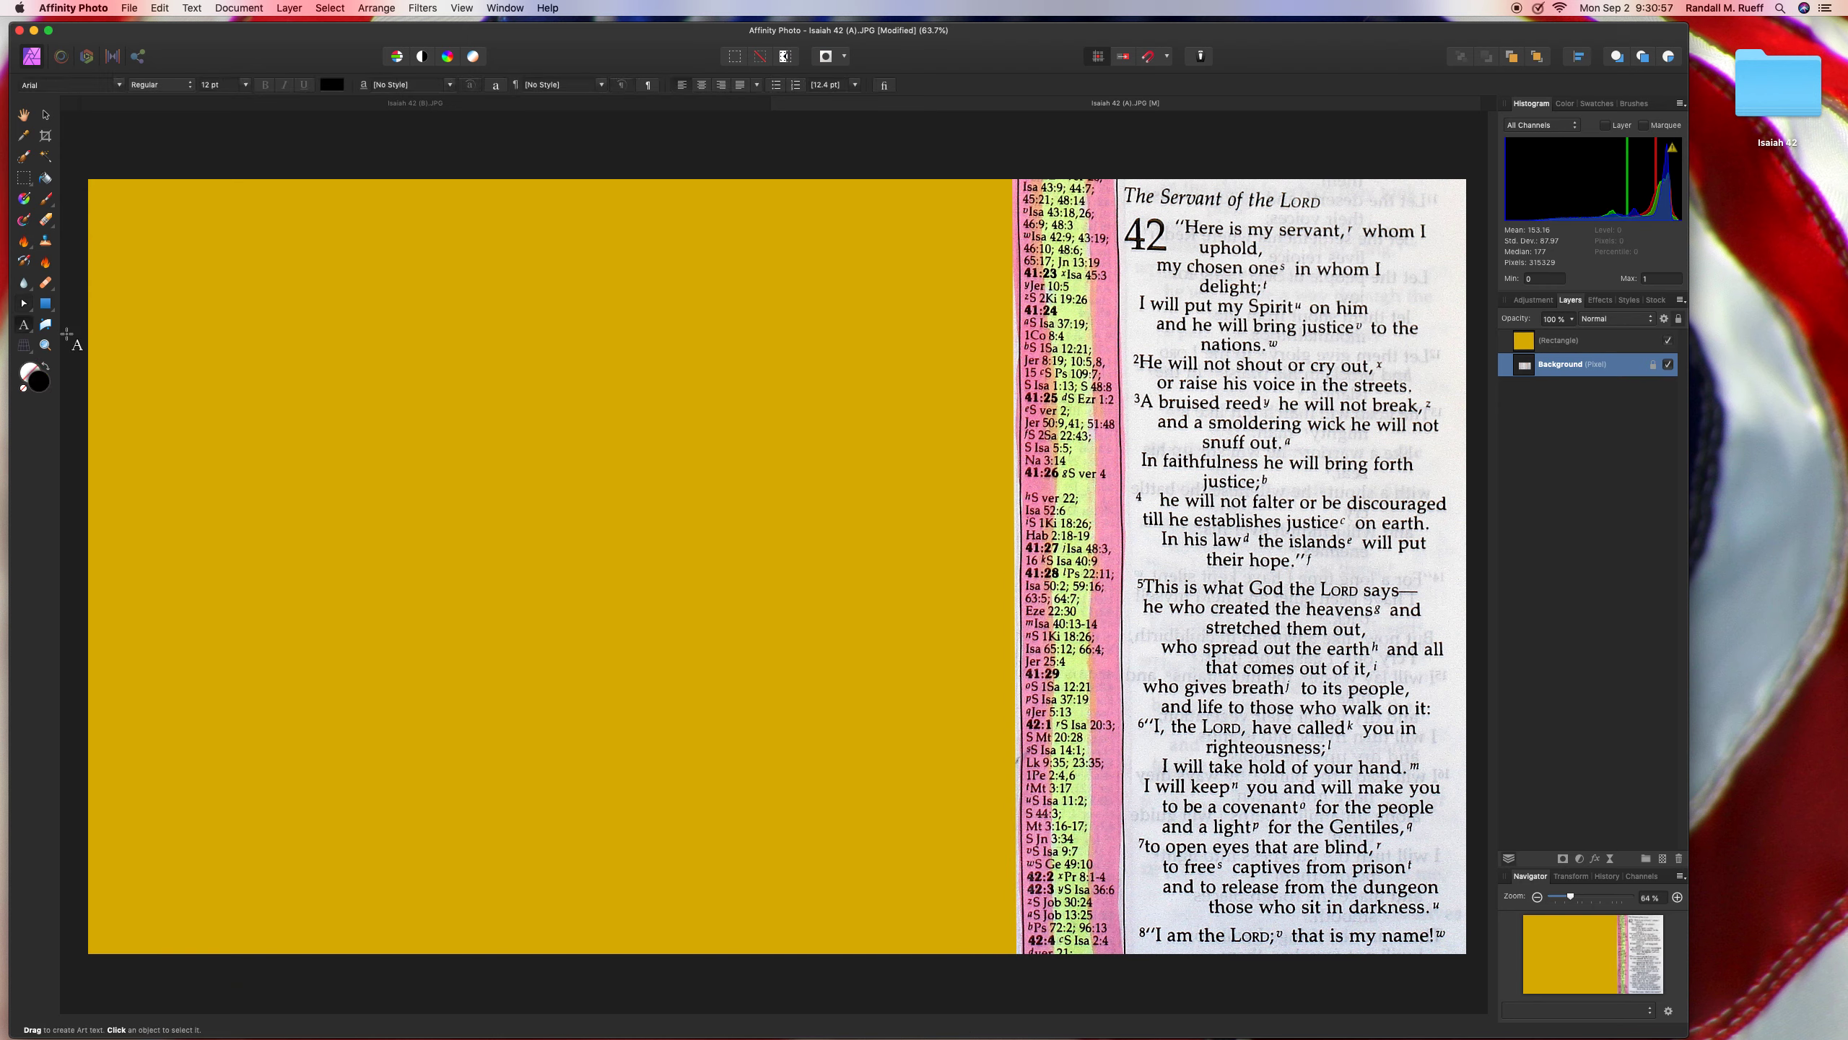
- Add centred white 'Isaiah 42 1 - 8' text and bring it in front of the gold panel
drag(114, 351, 173, 392)
text(Isaiah )
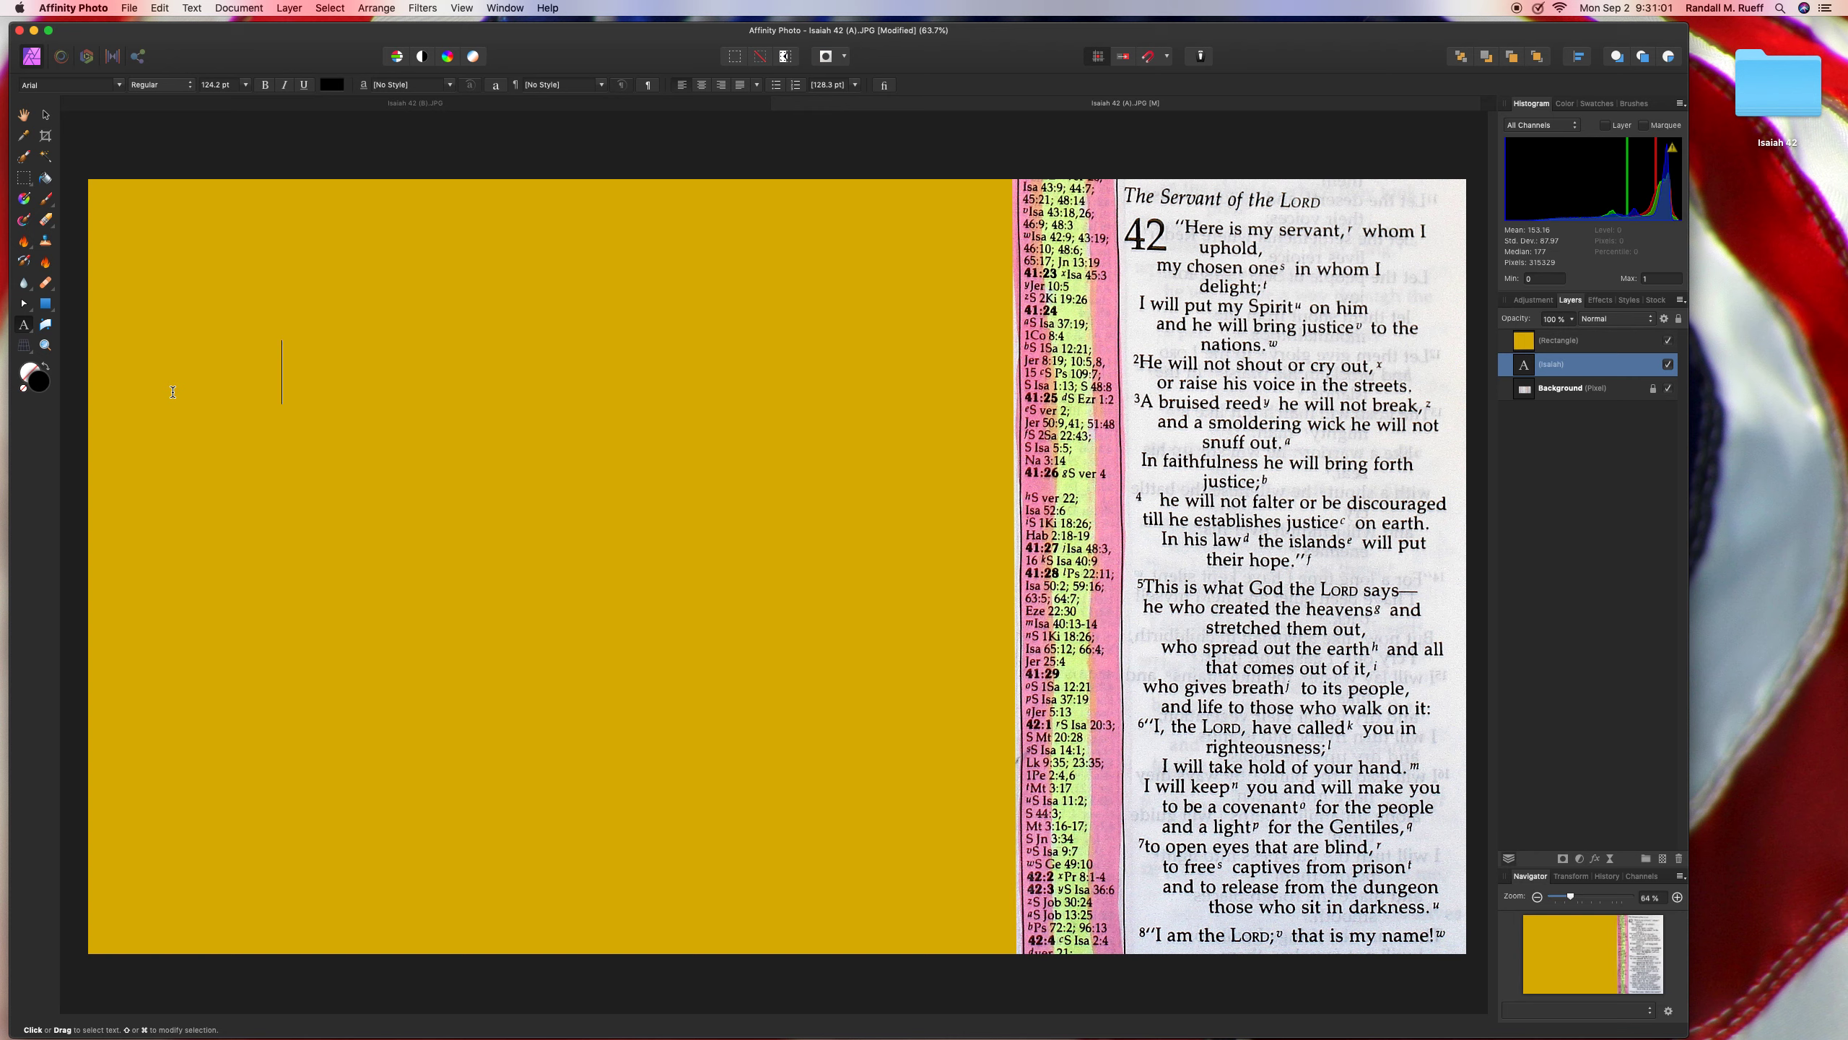
text(42 )
text(1 - )
text(8)
key(super+a)
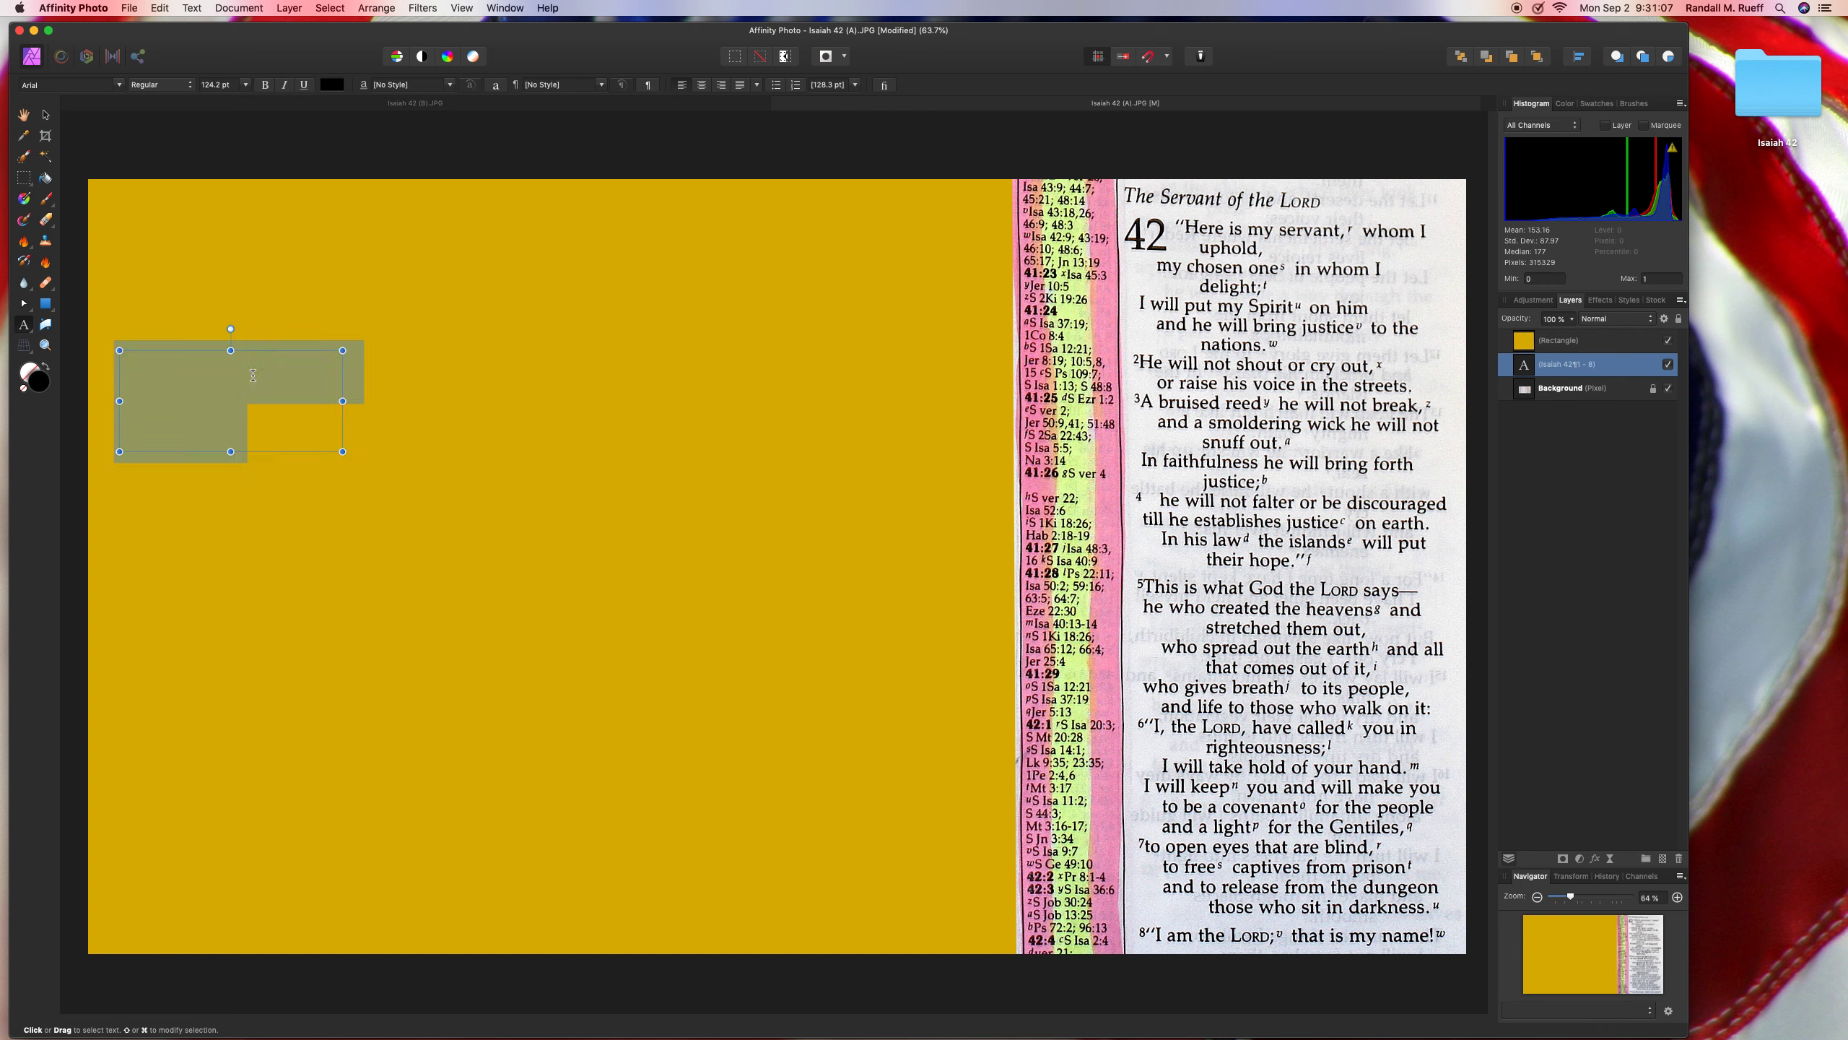
click(702, 85)
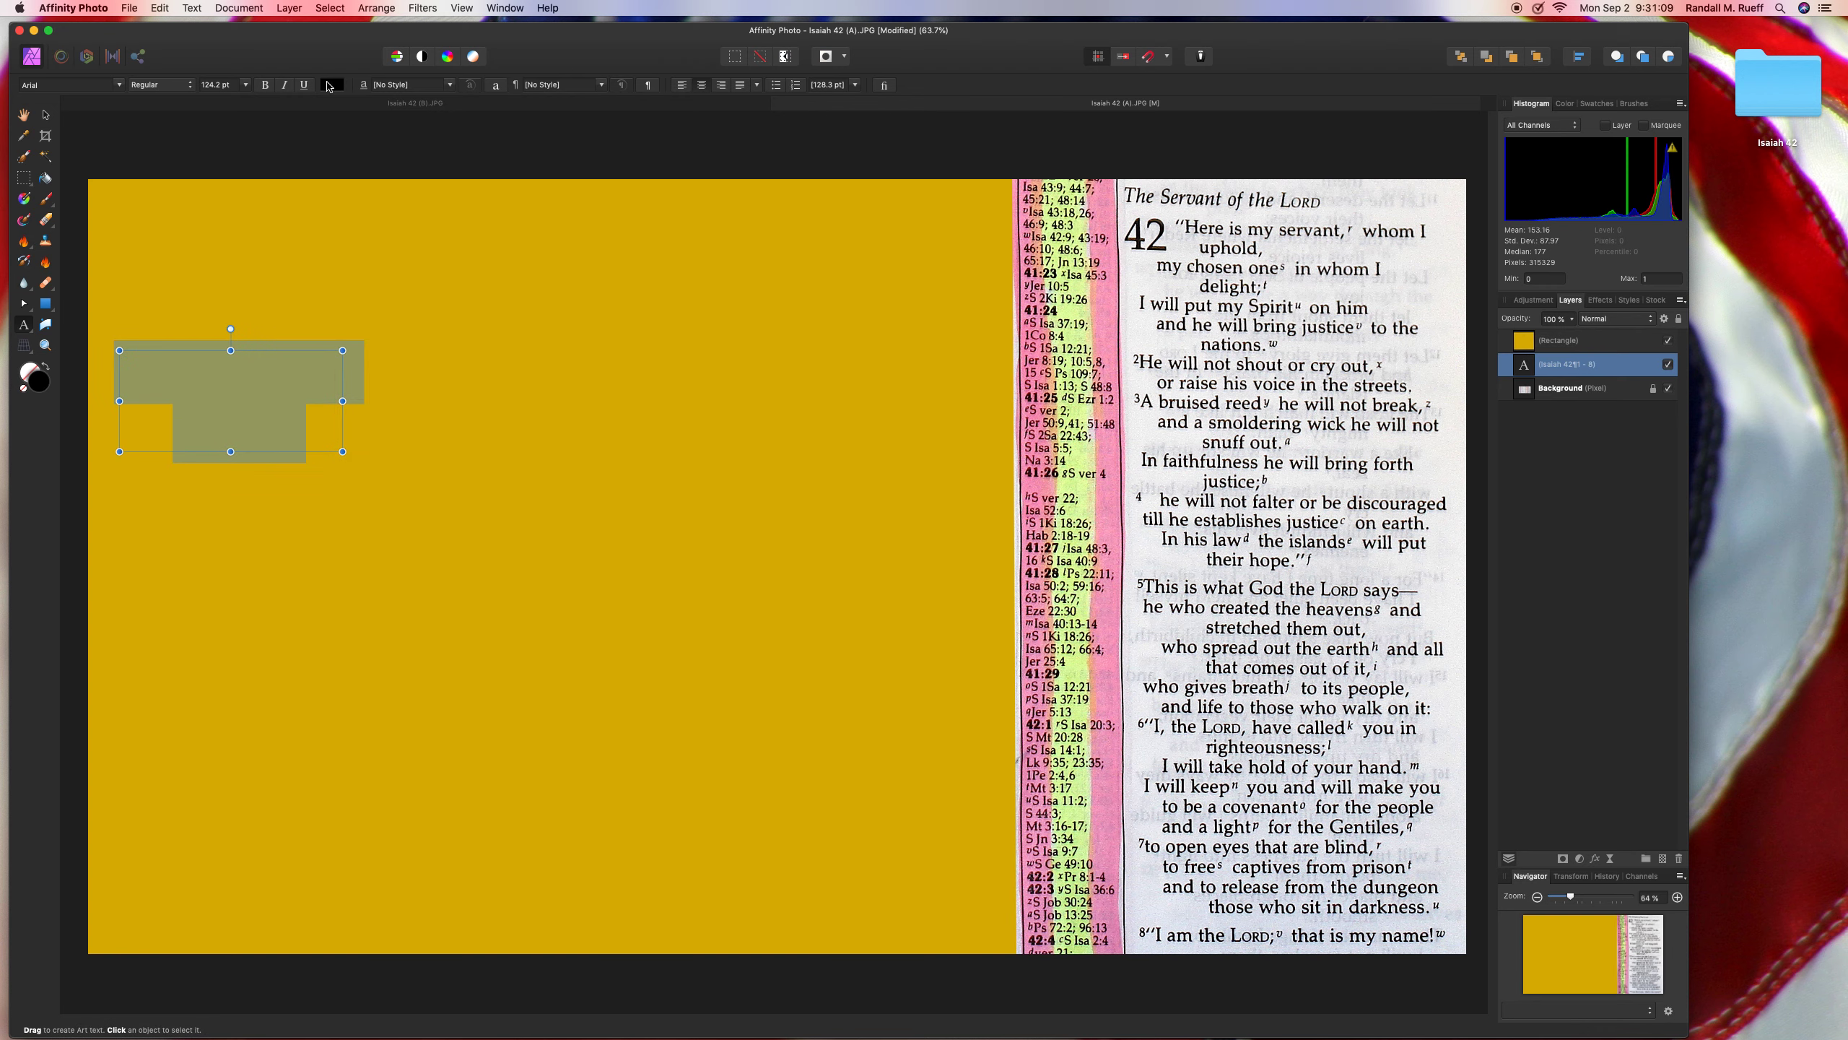
click(329, 86)
click(381, 195)
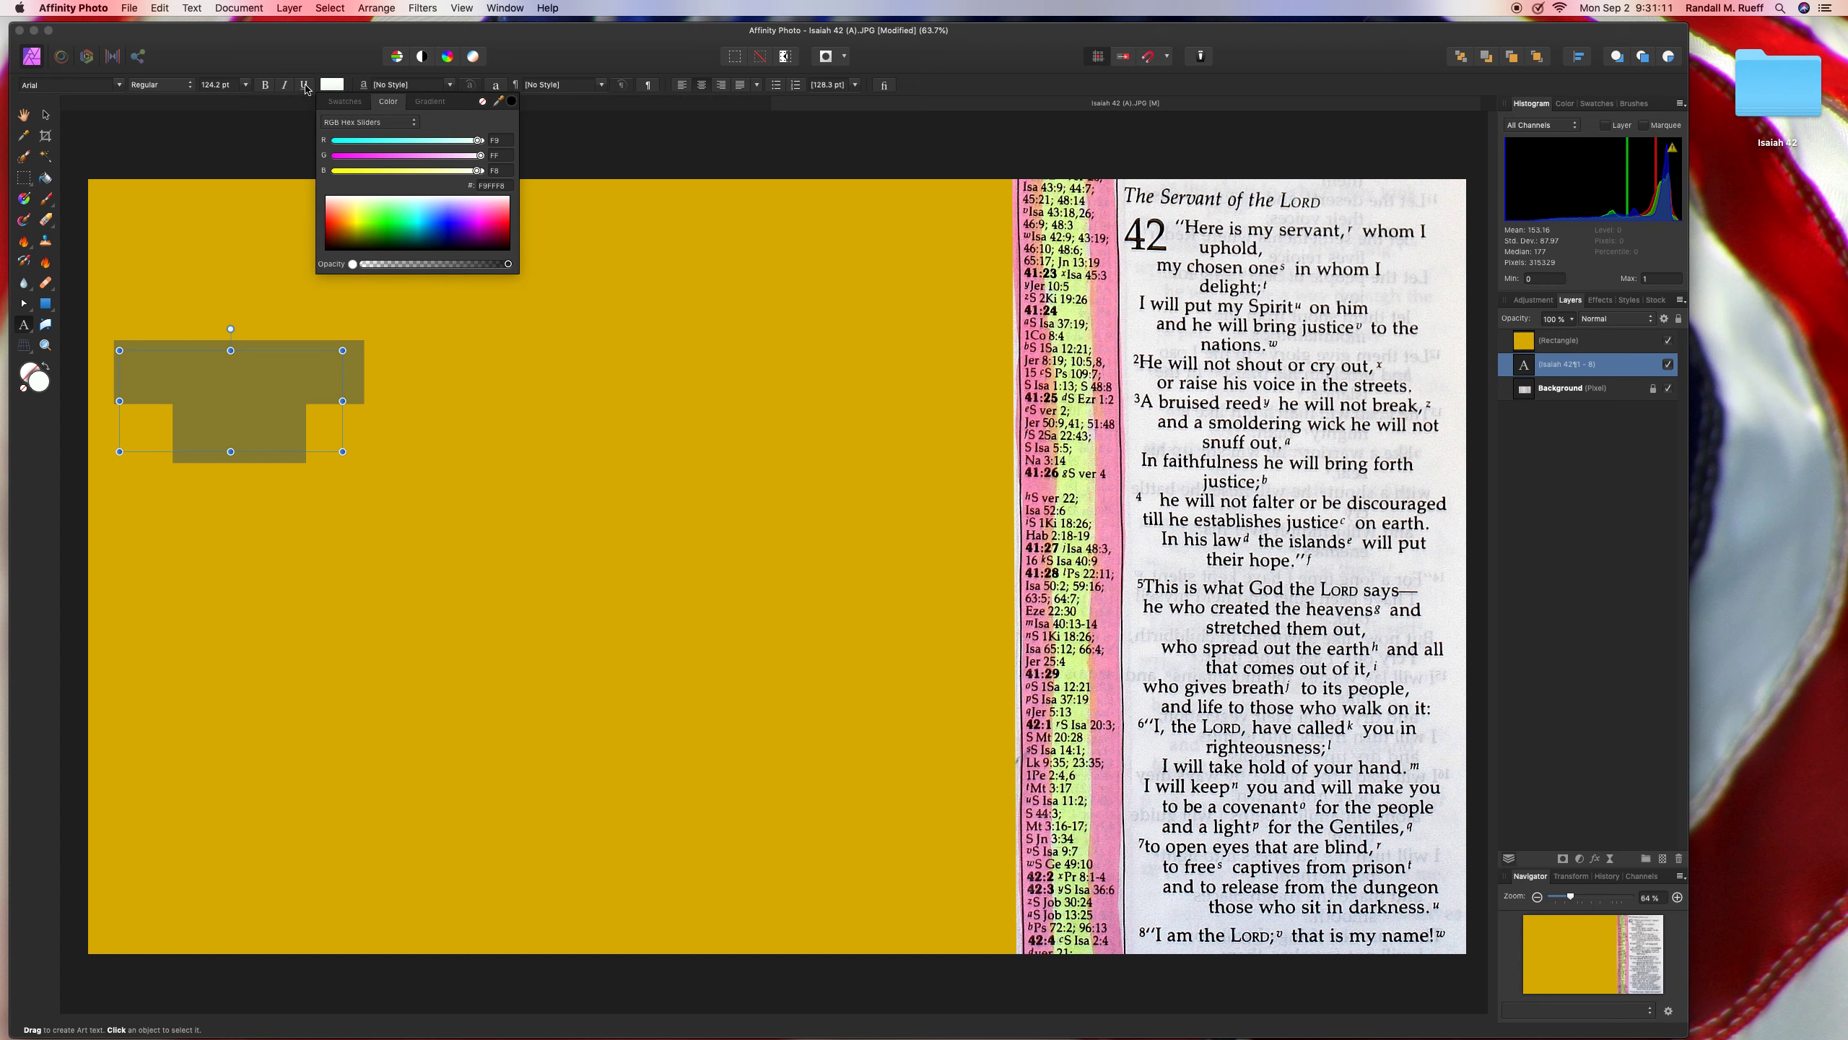
click(376, 8)
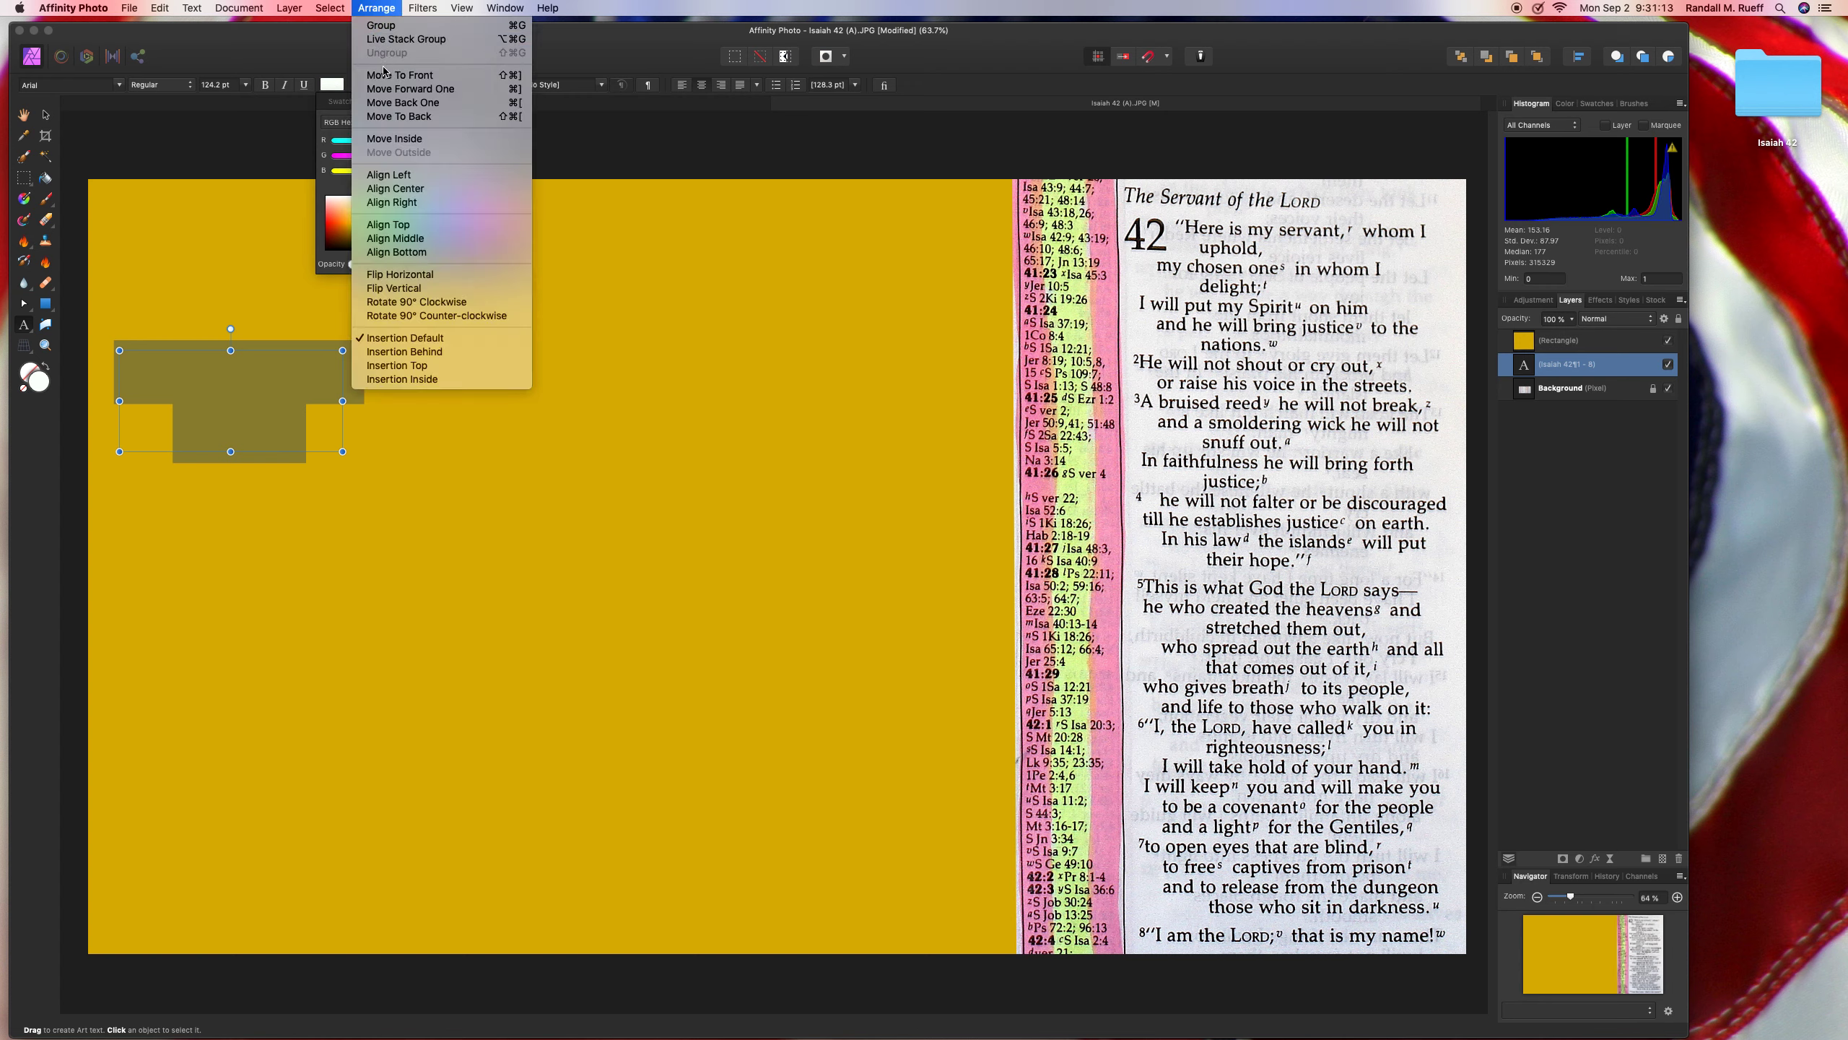
click(414, 36)
- Enlarge and position the text so it fills the gold panel
click(45, 117)
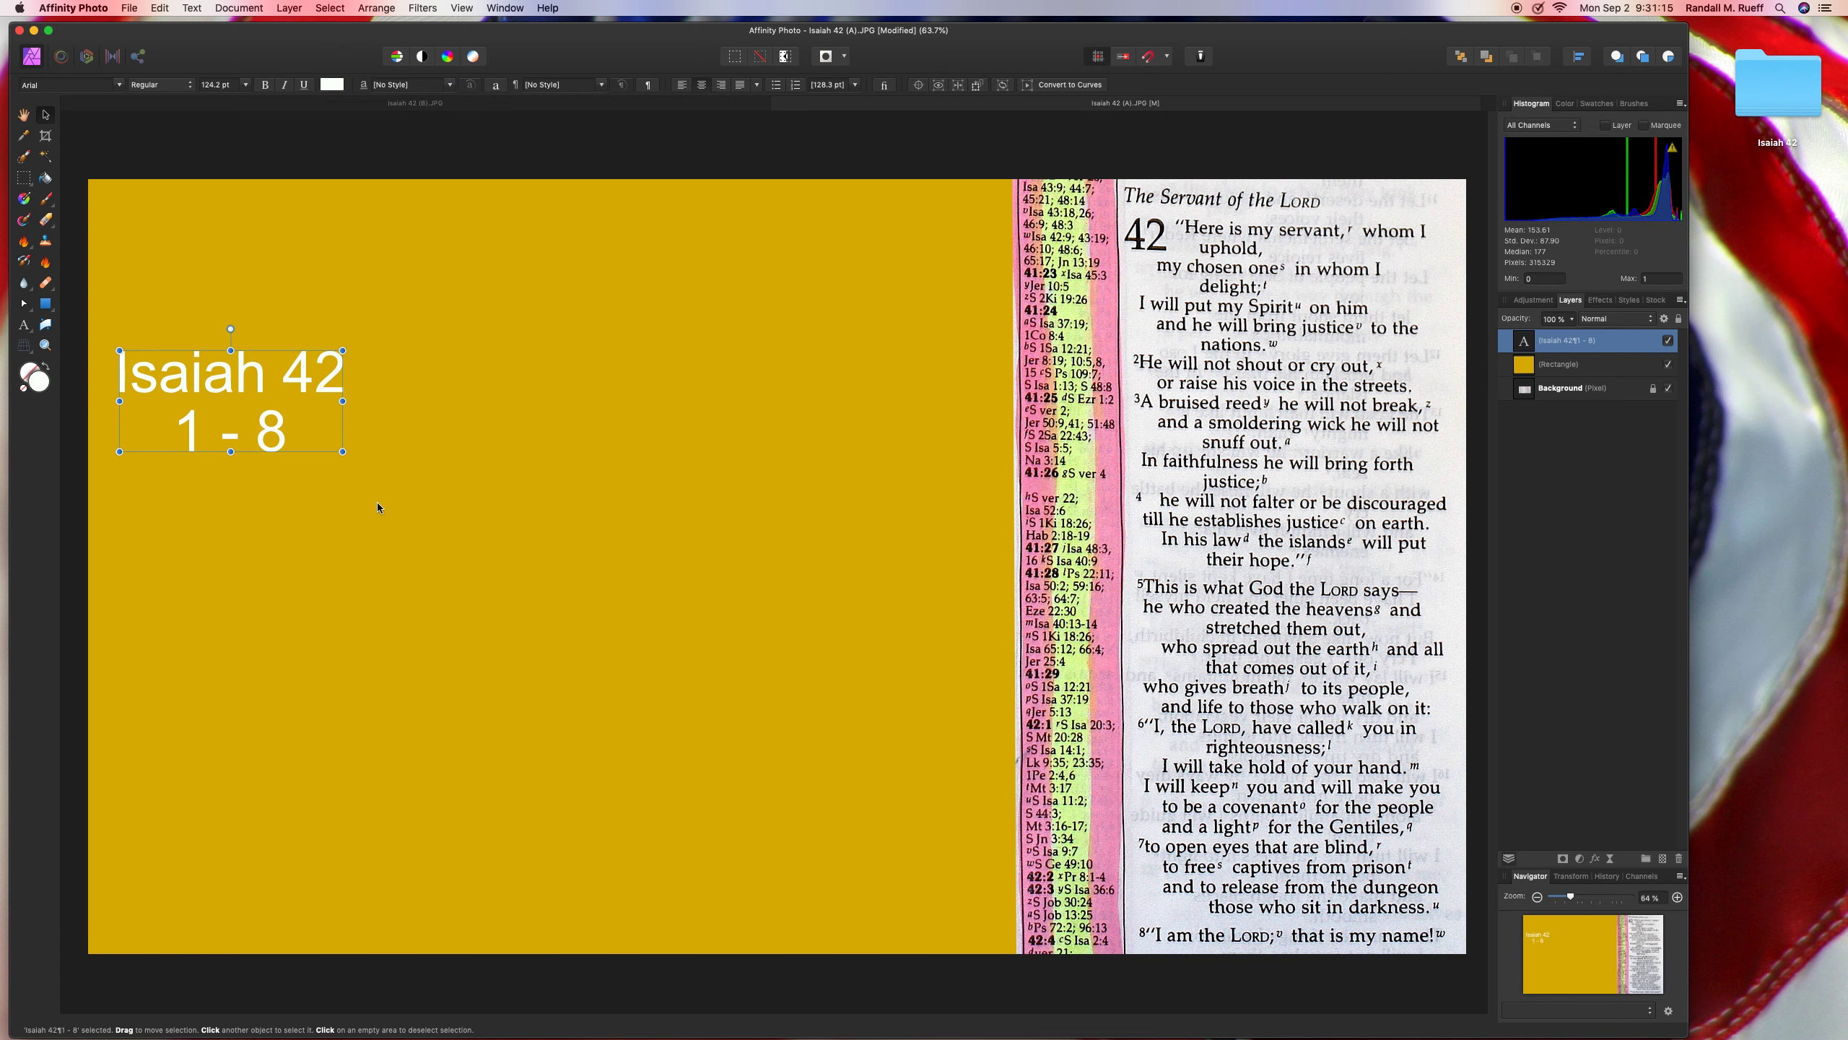
drag(343, 452, 954, 788)
drag(842, 668, 859, 677)
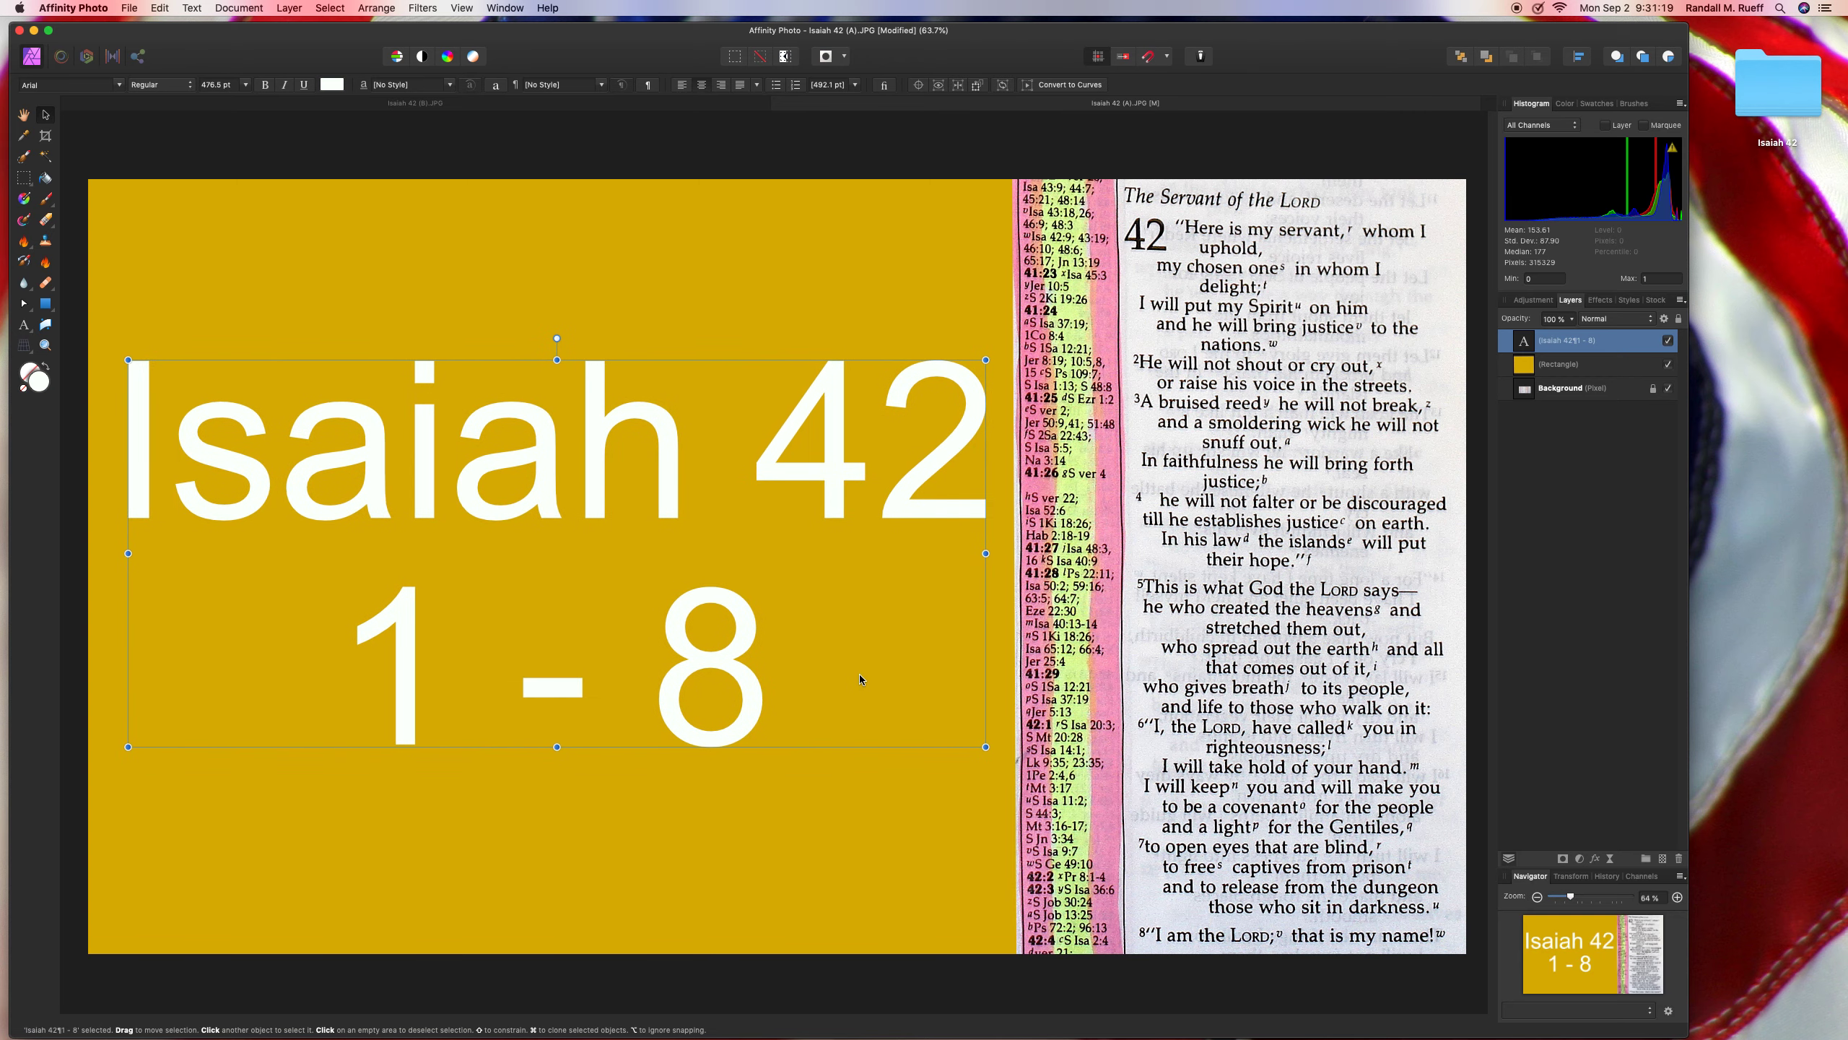
drag(986, 747, 961, 735)
drag(827, 622, 834, 638)
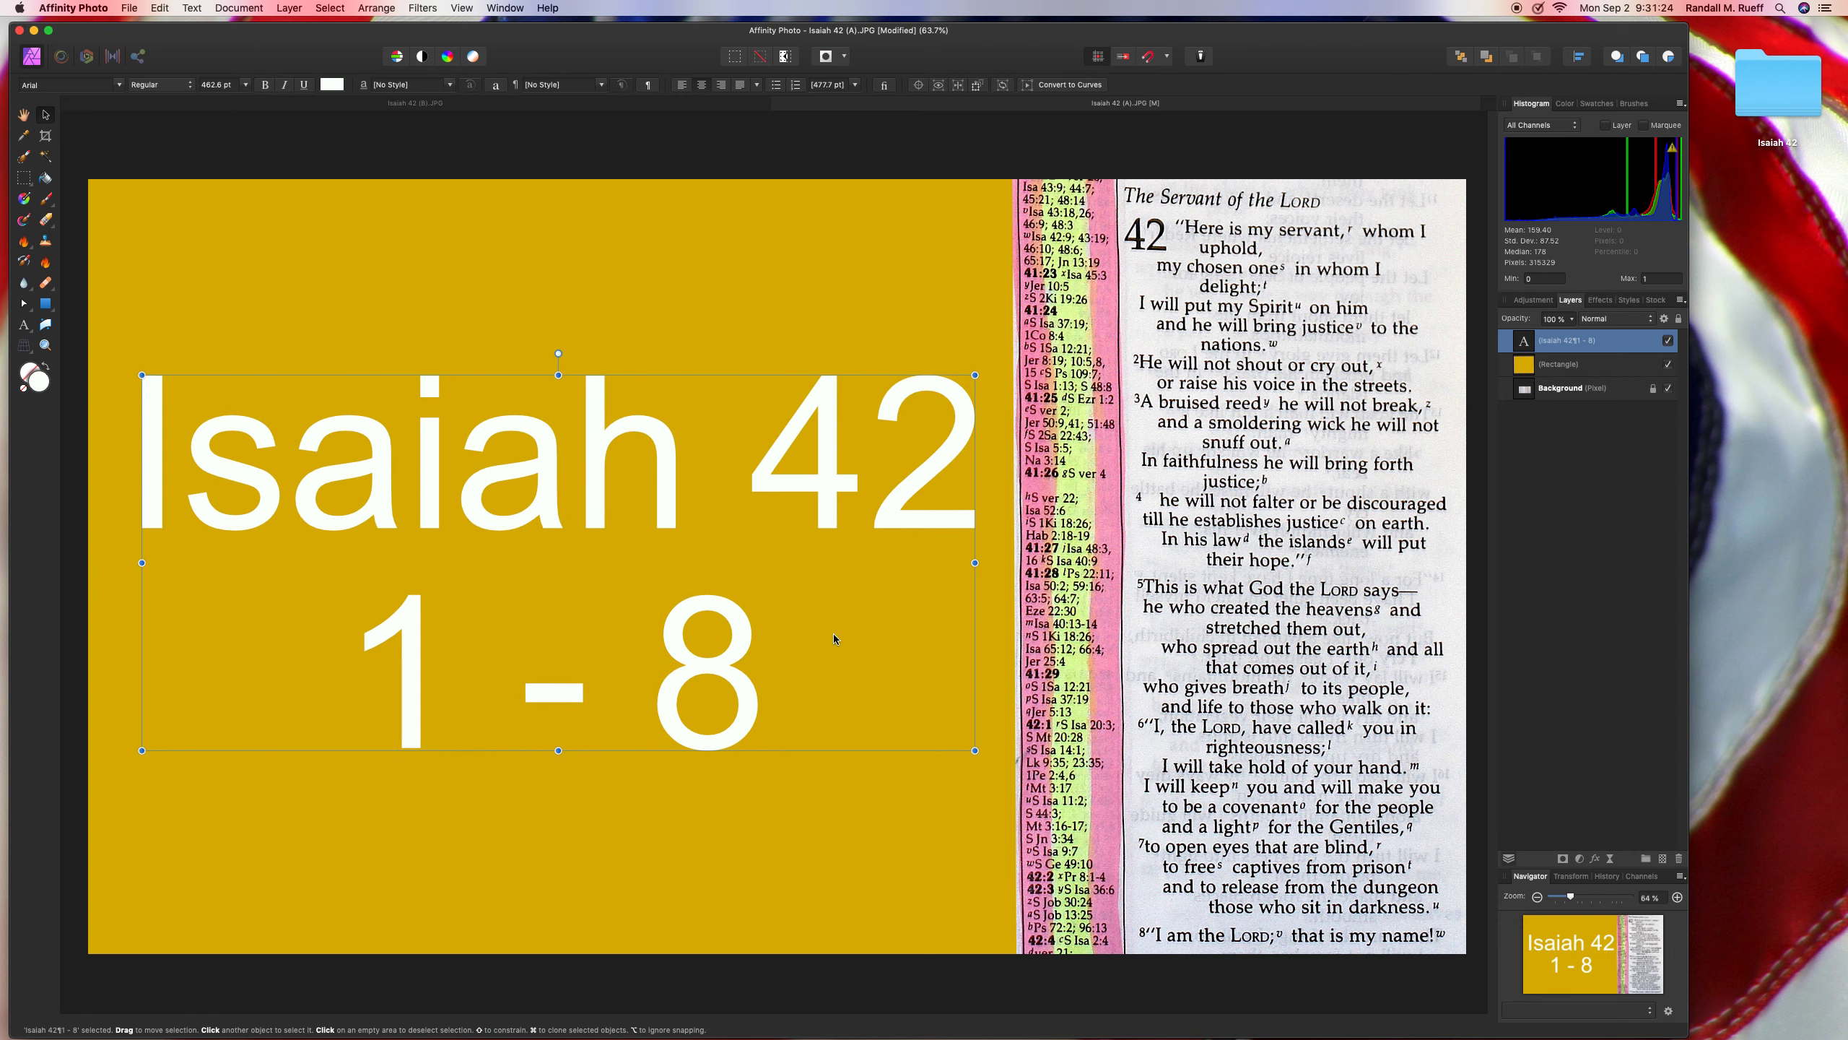
click(669, 135)
- Save Isaiah 42 (A) flattened and close it
key(super+s)
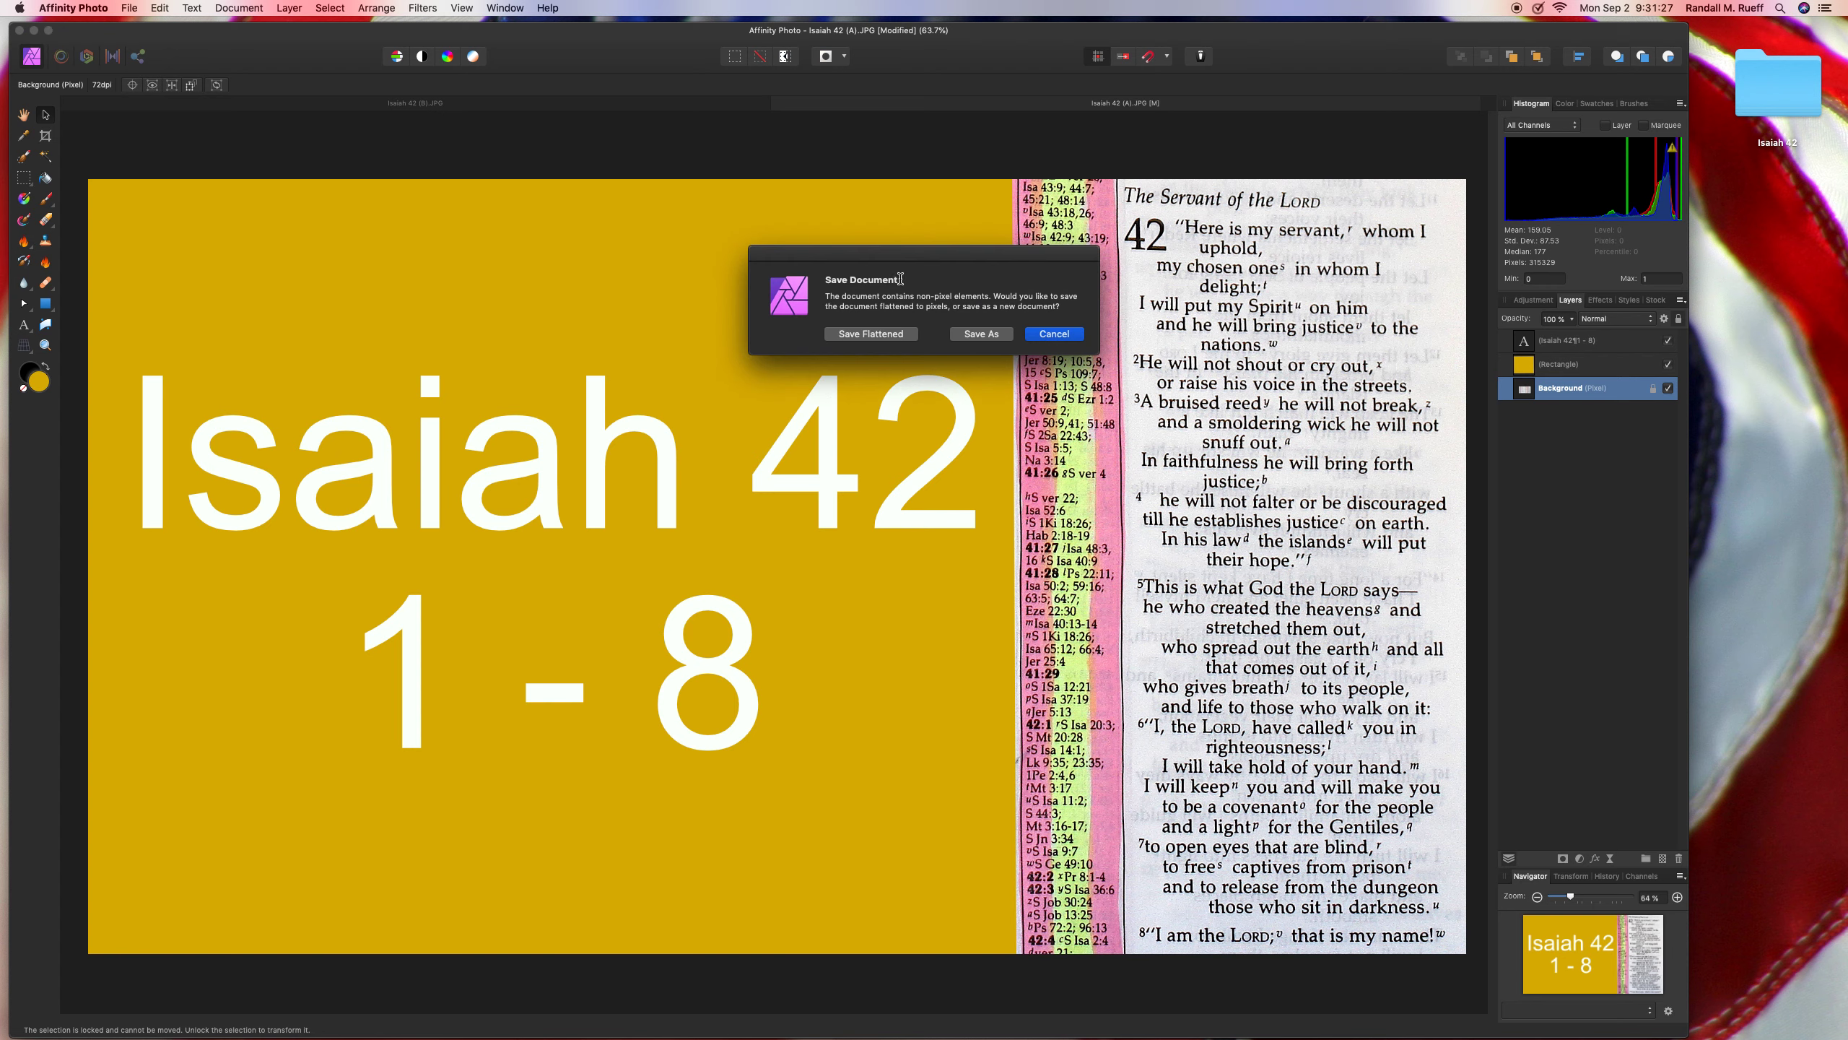
click(903, 333)
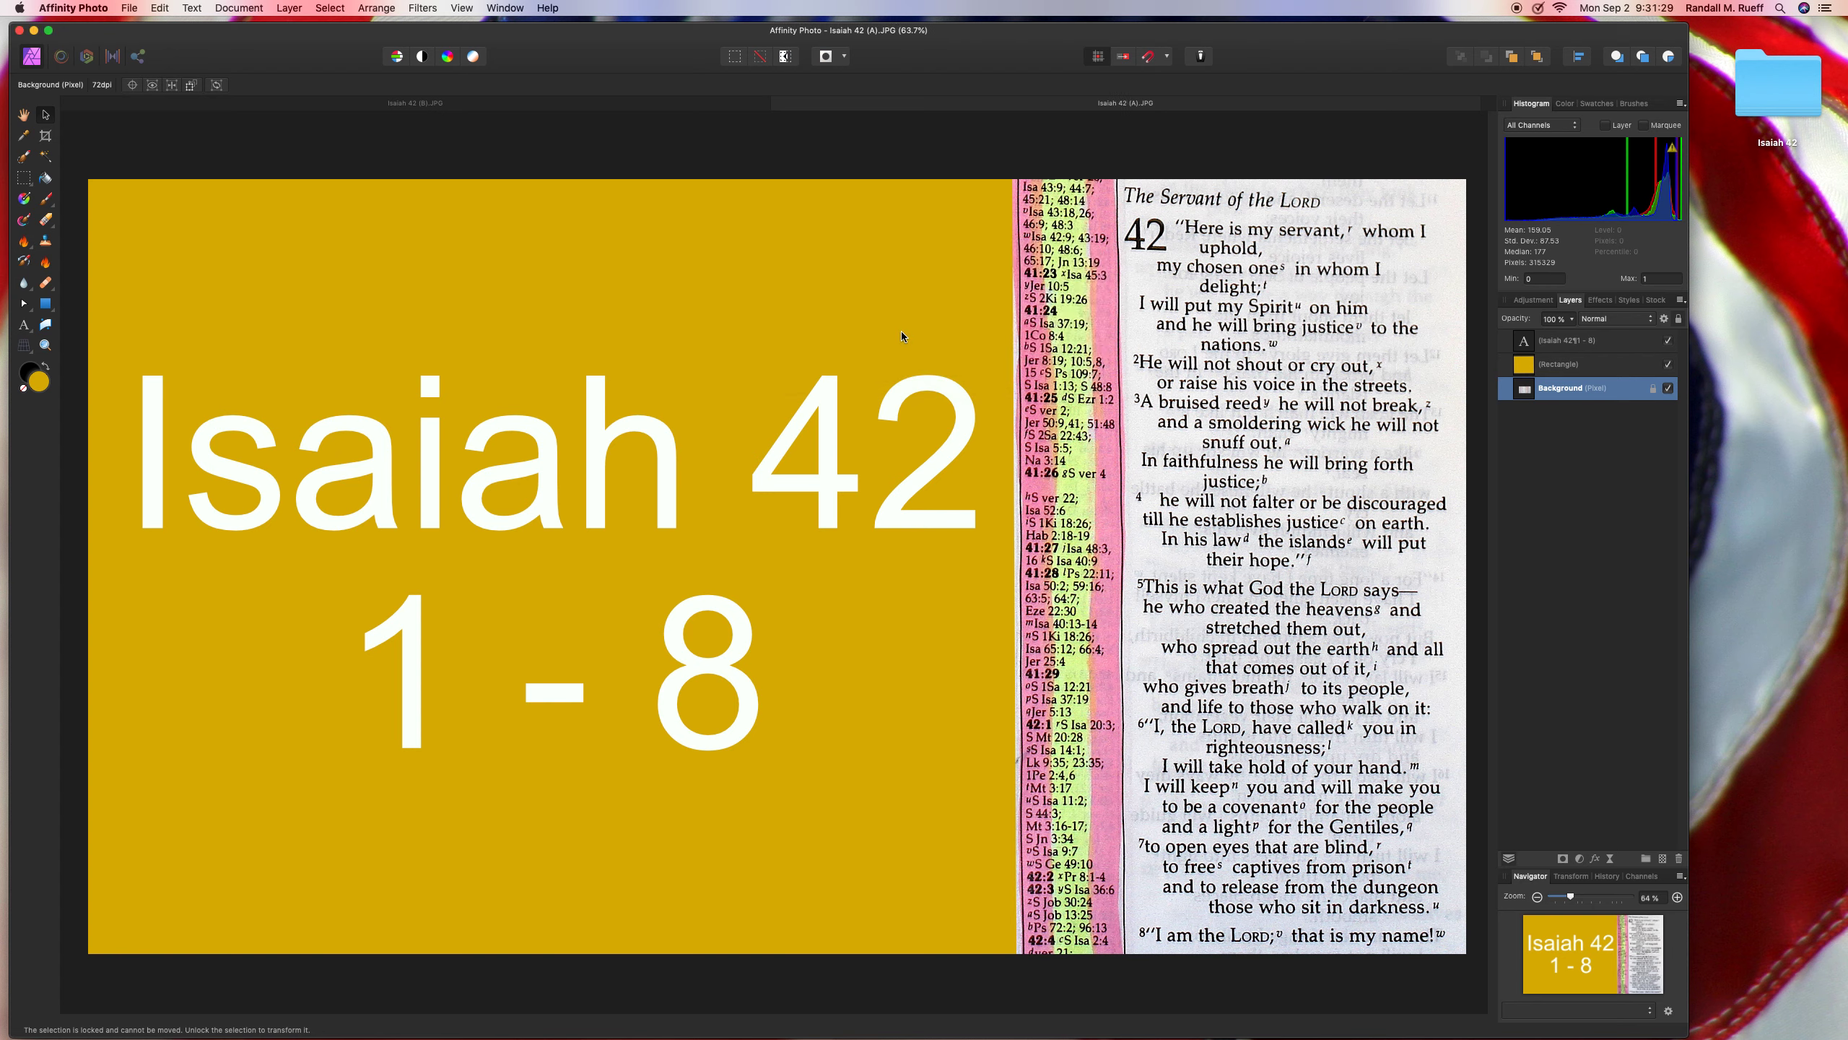
click(779, 103)
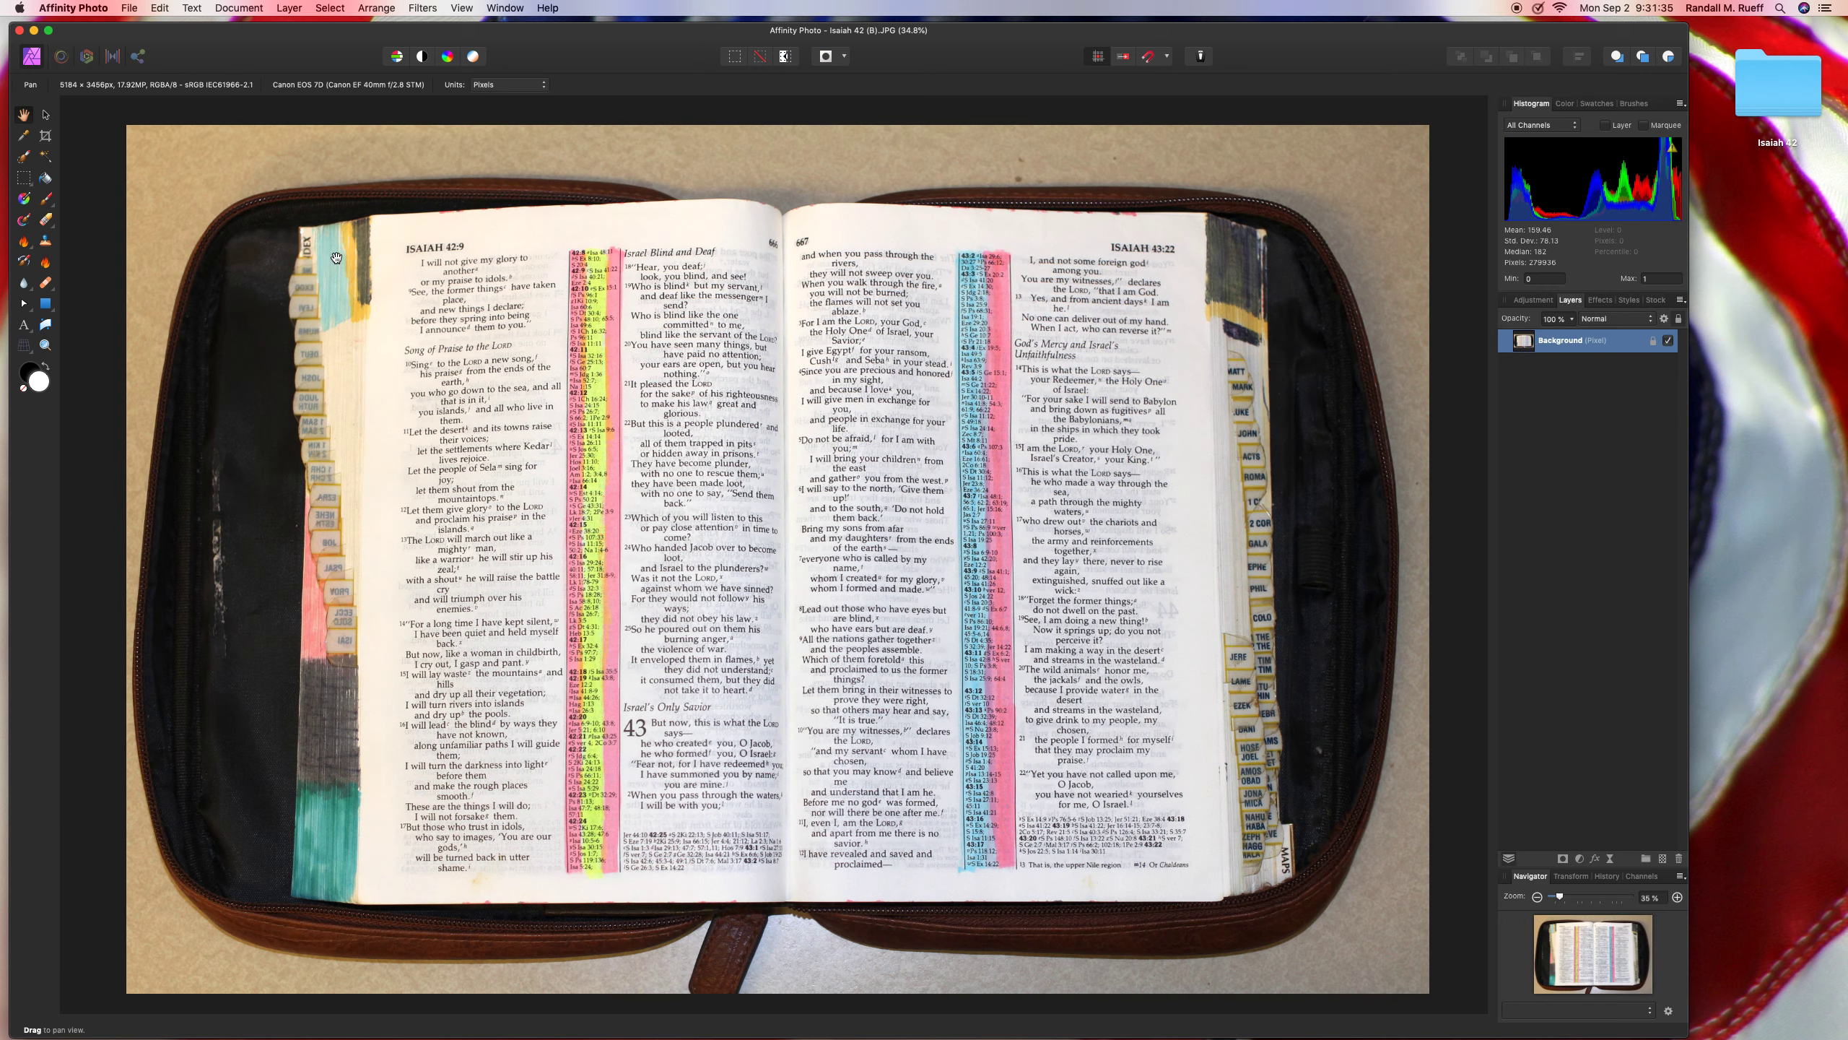
- Crop Isaiah 42 (B) at 16:9 around the pages to 4587 × 2580 px, then save
click(46, 136)
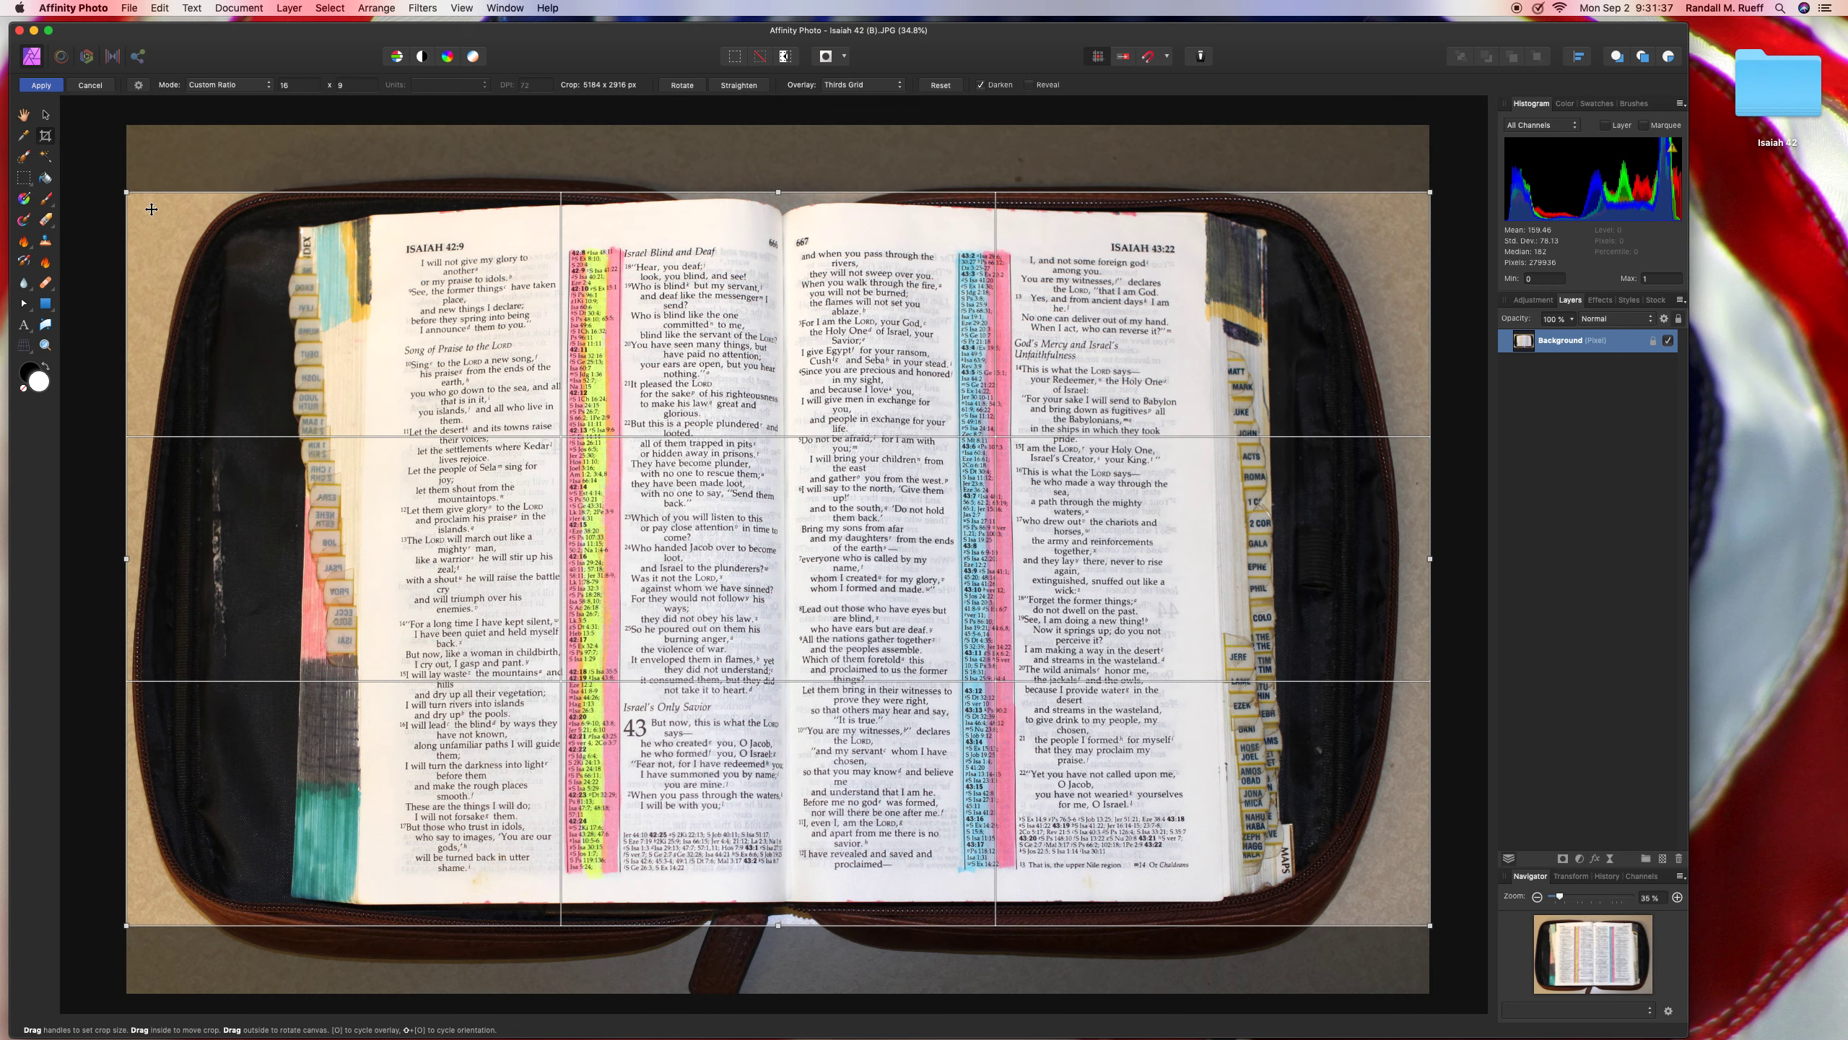
drag(128, 193, 201, 234)
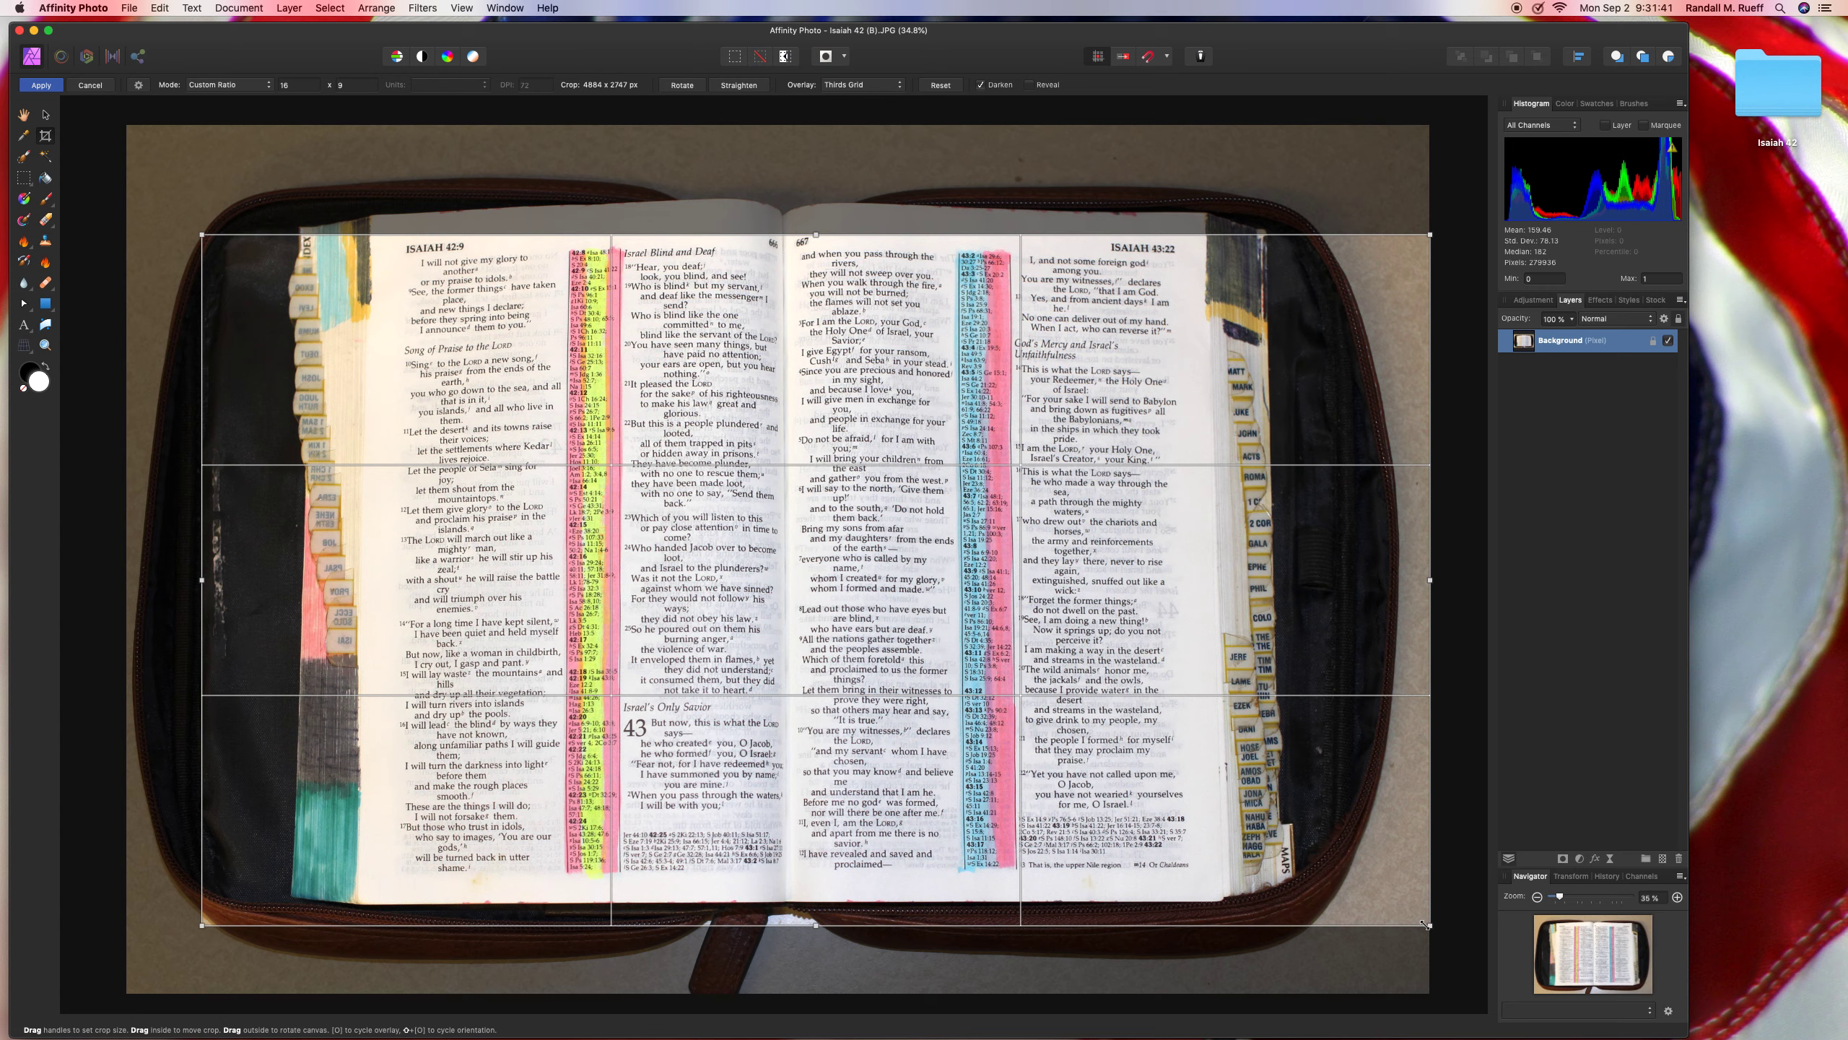
drag(1428, 923, 1355, 880)
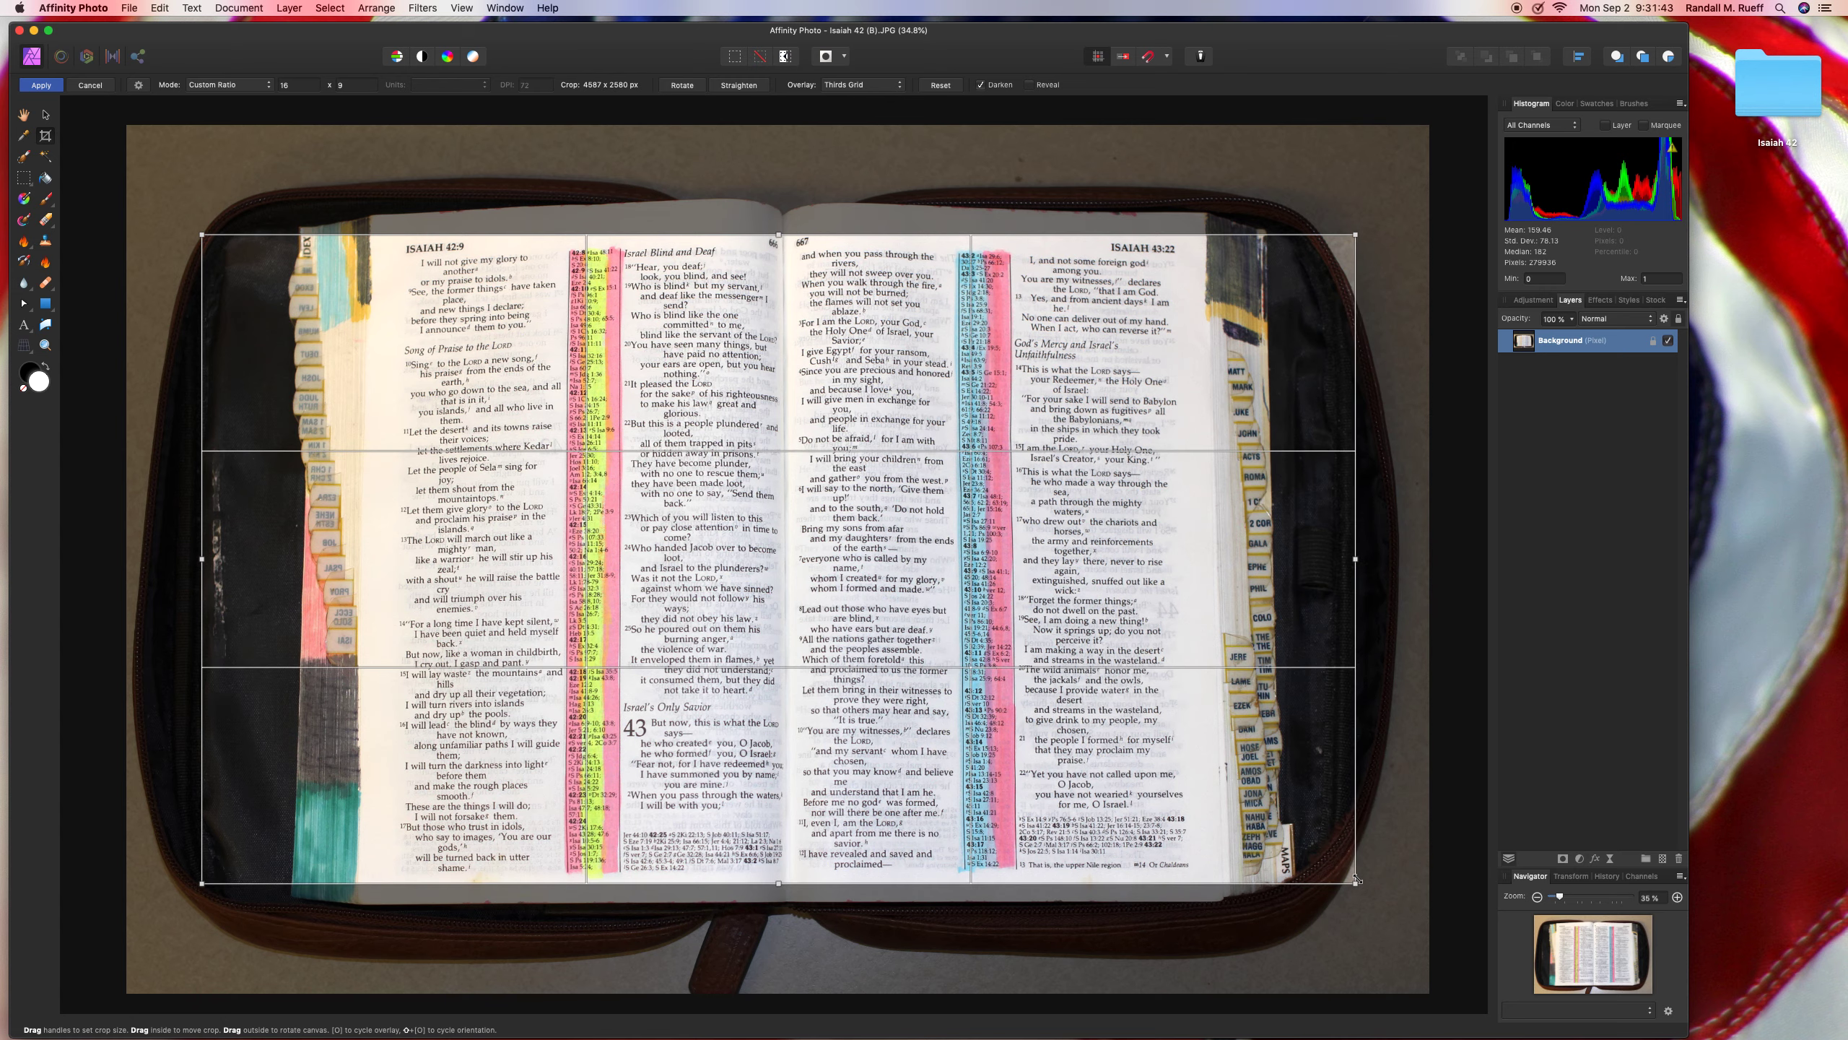
drag(782, 550, 961, 551)
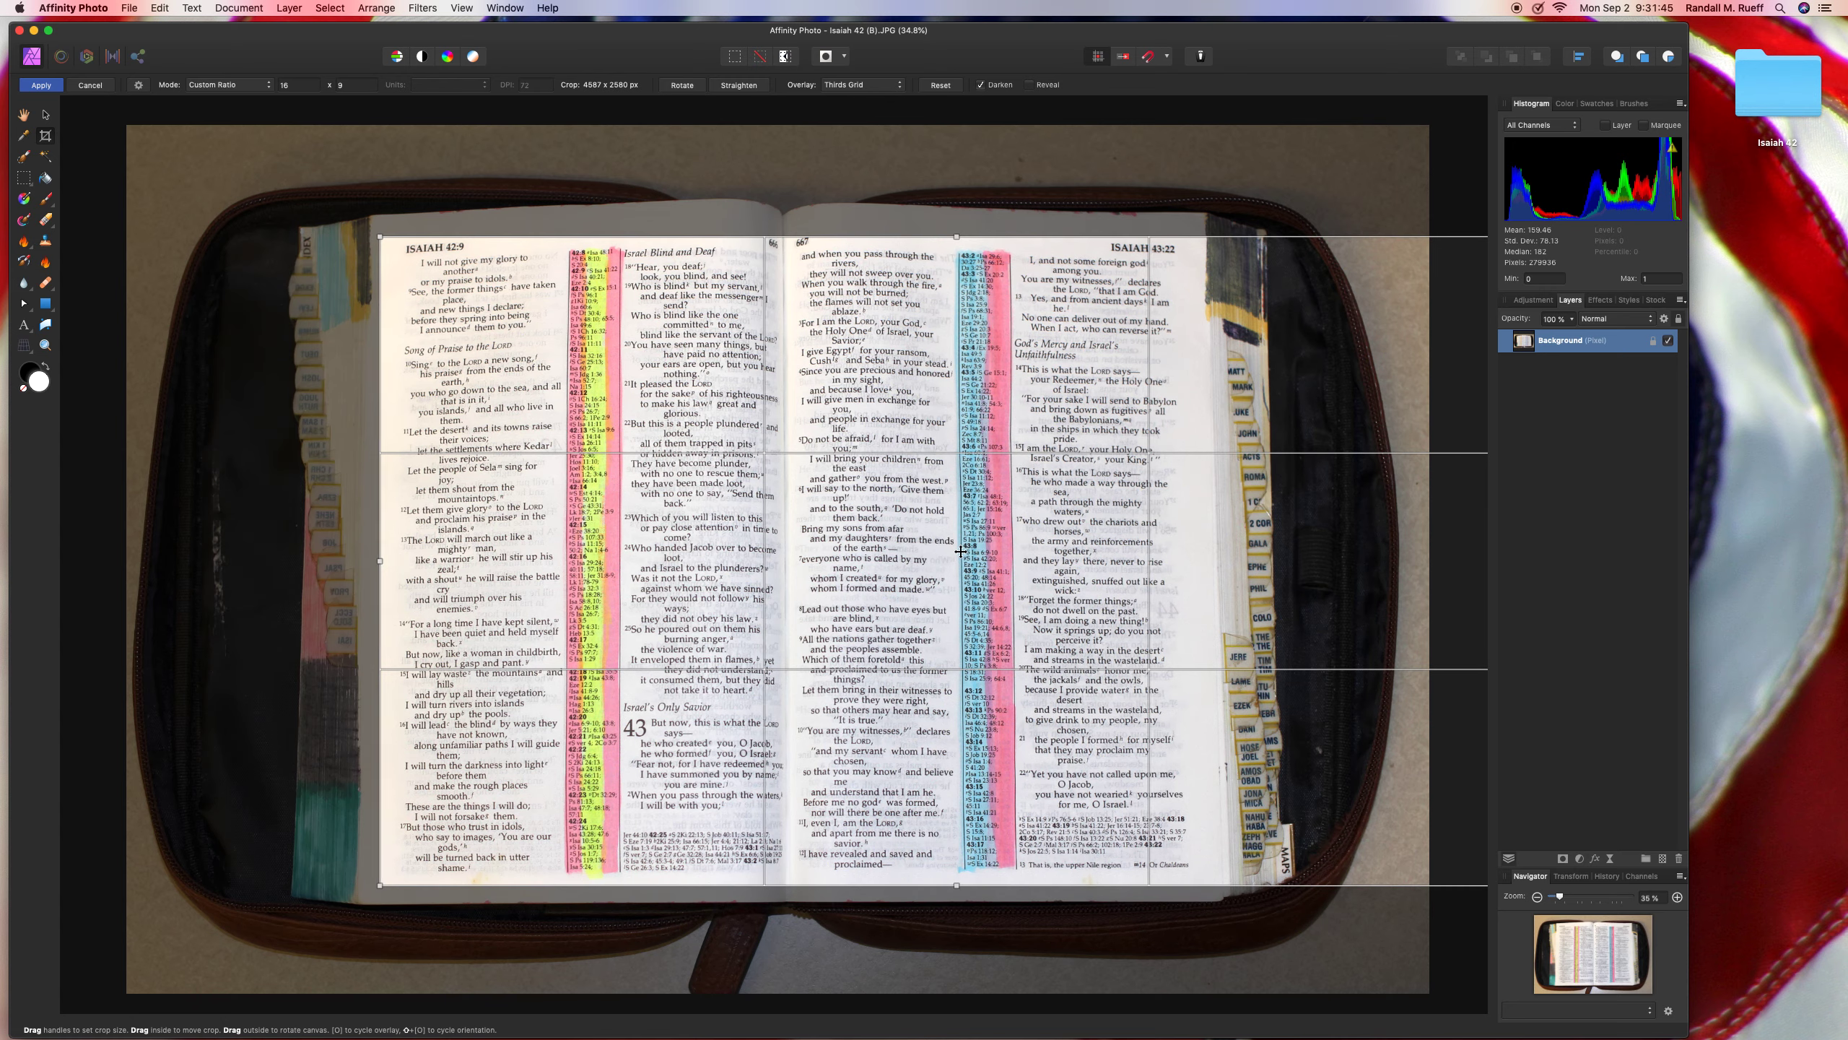
drag(960, 550, 958, 546)
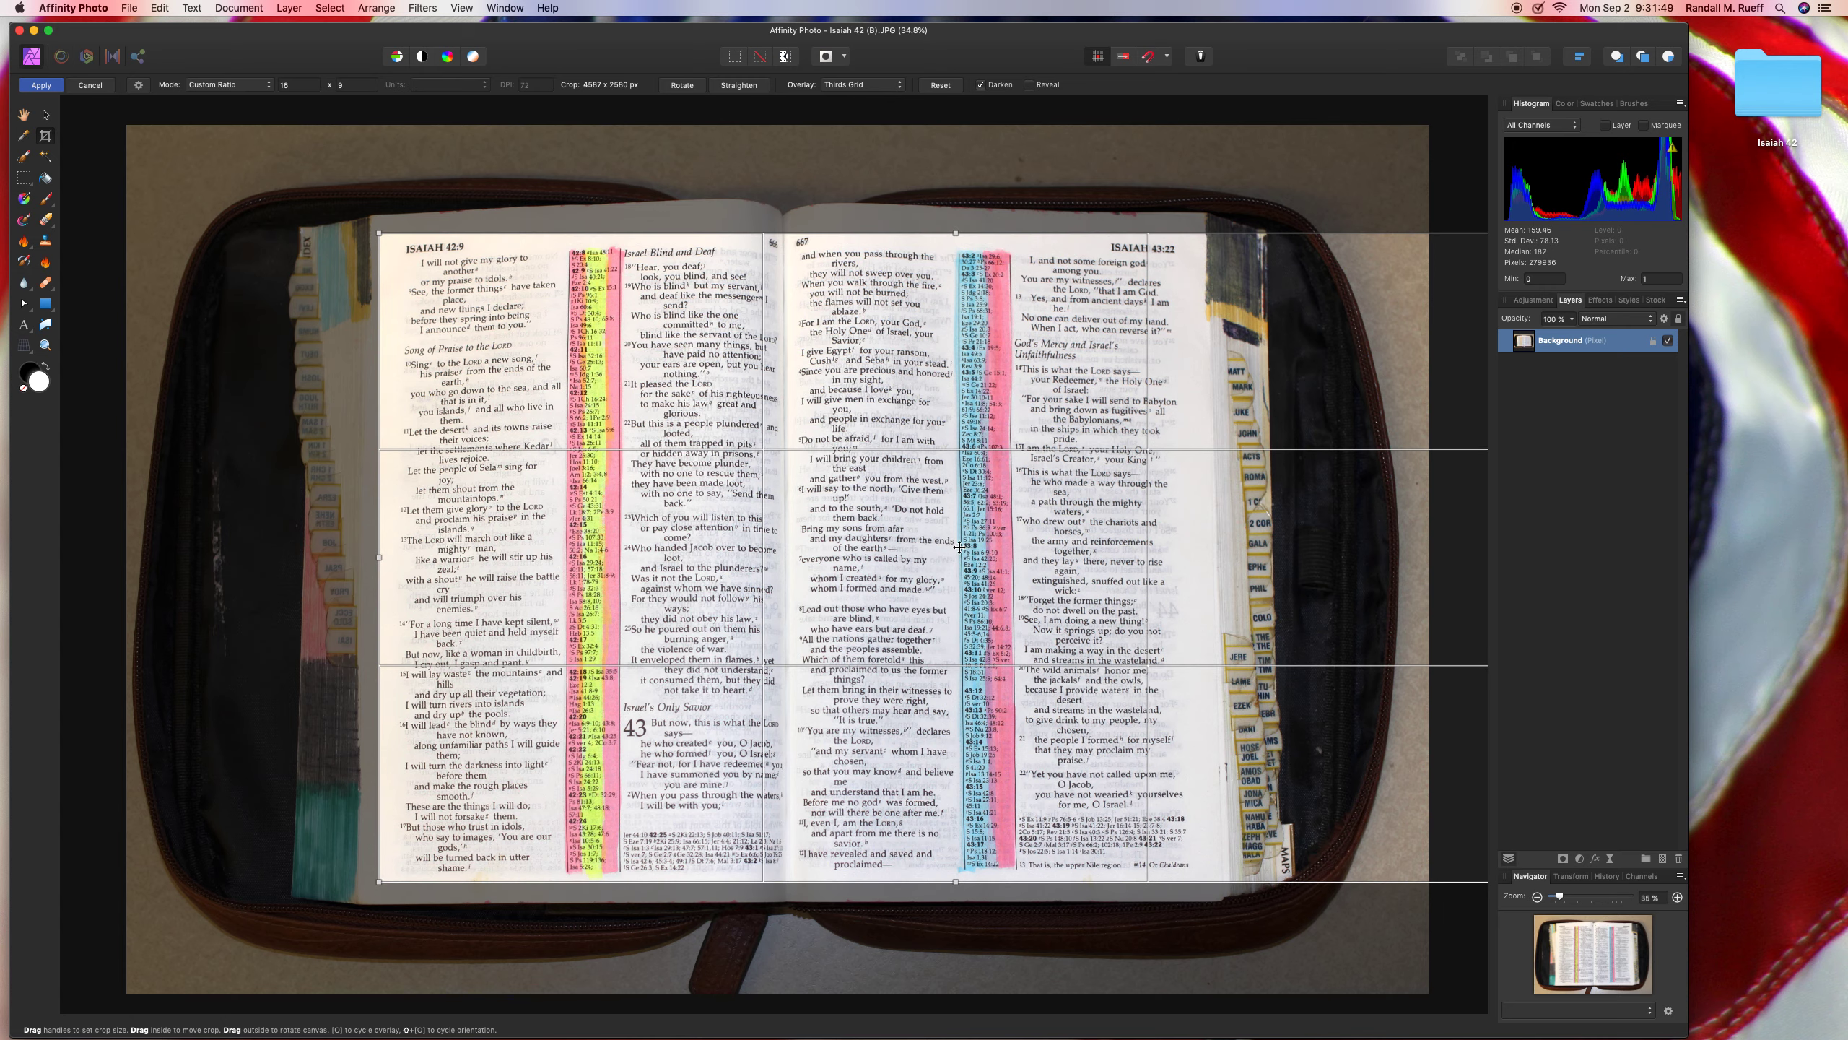
key(Return)
key(super+s)
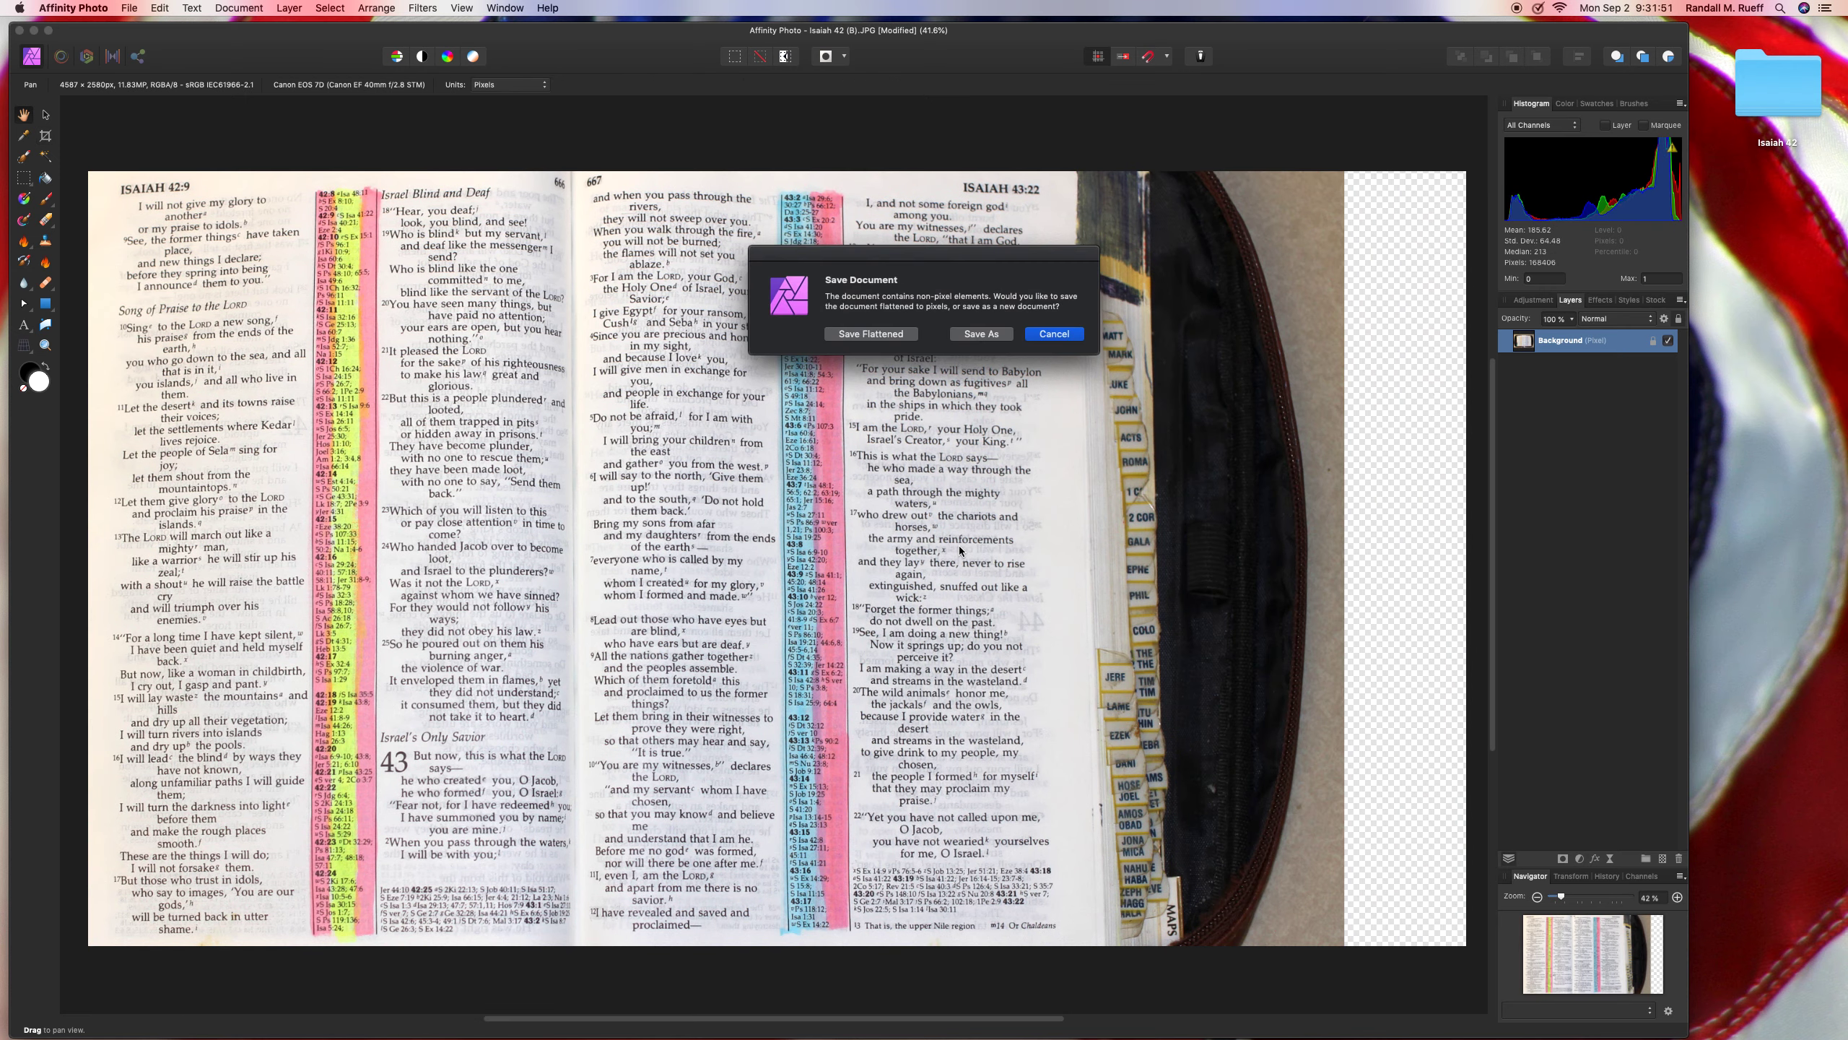
- Save flattened, then draw a white rectangle from the top-right corner over the photo's right side
click(906, 334)
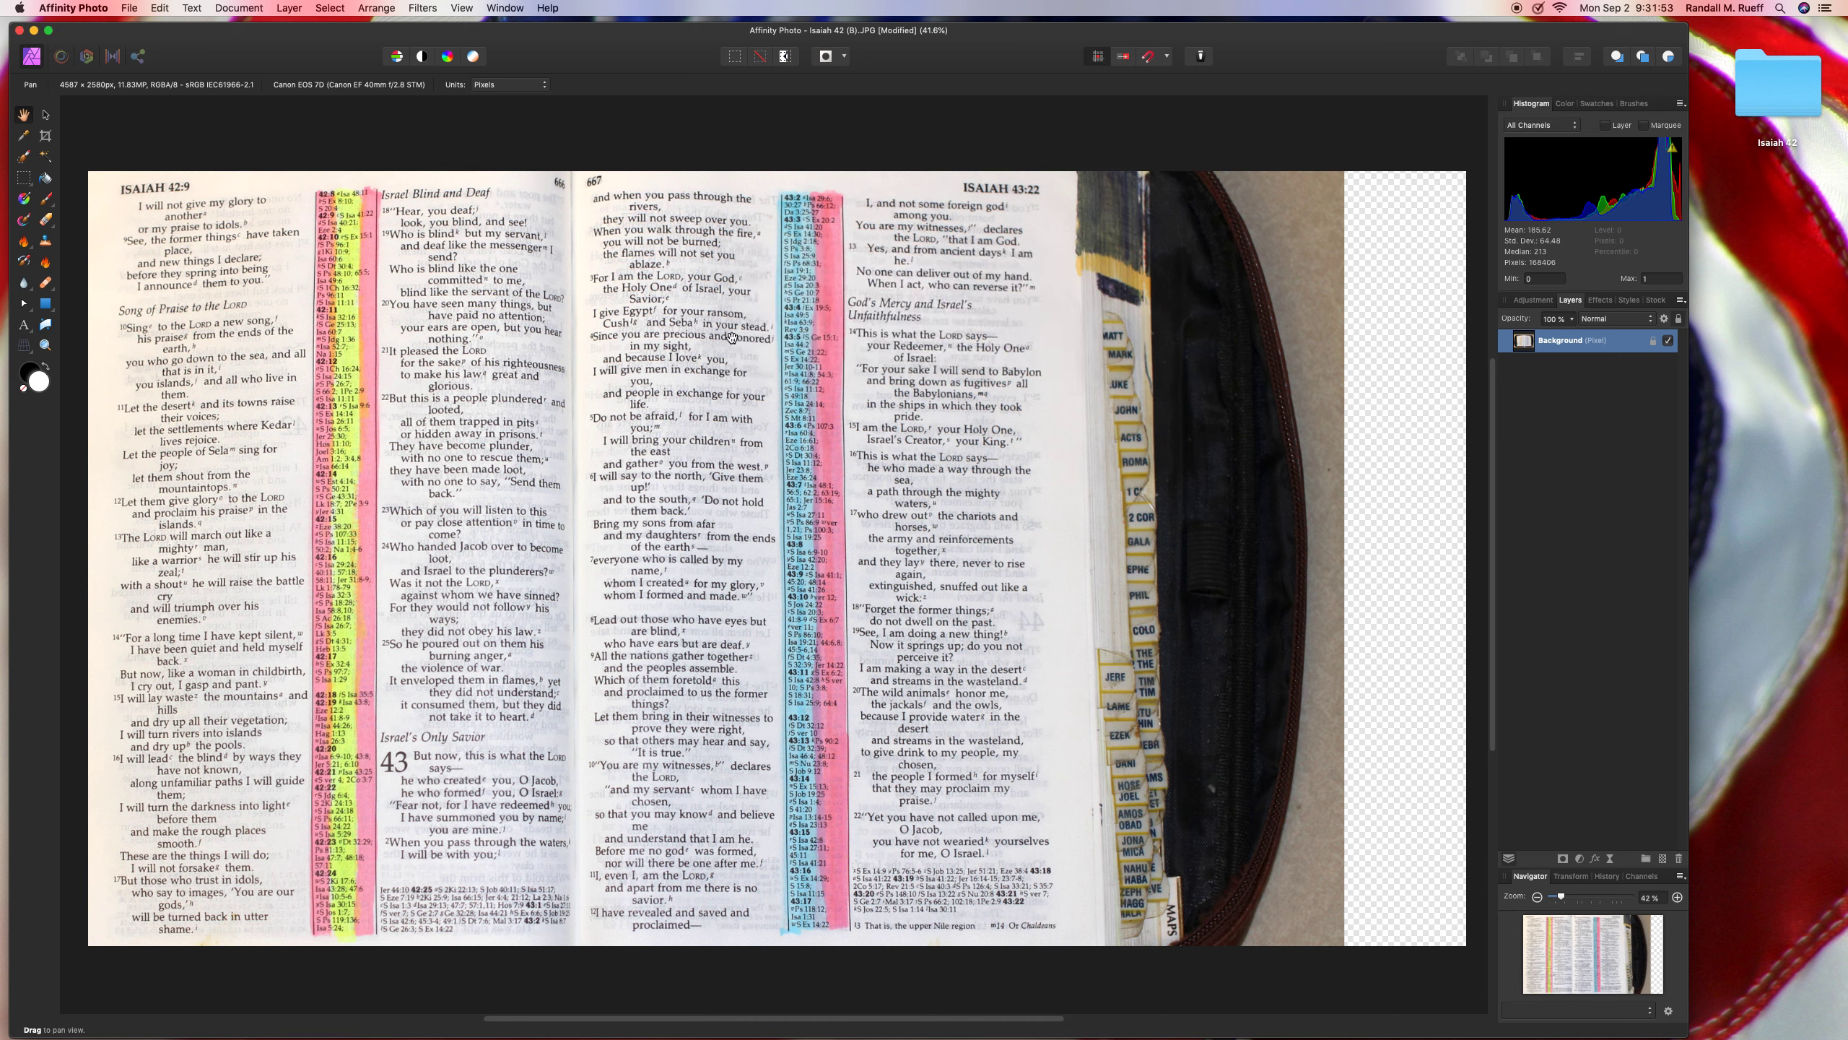
click(54, 310)
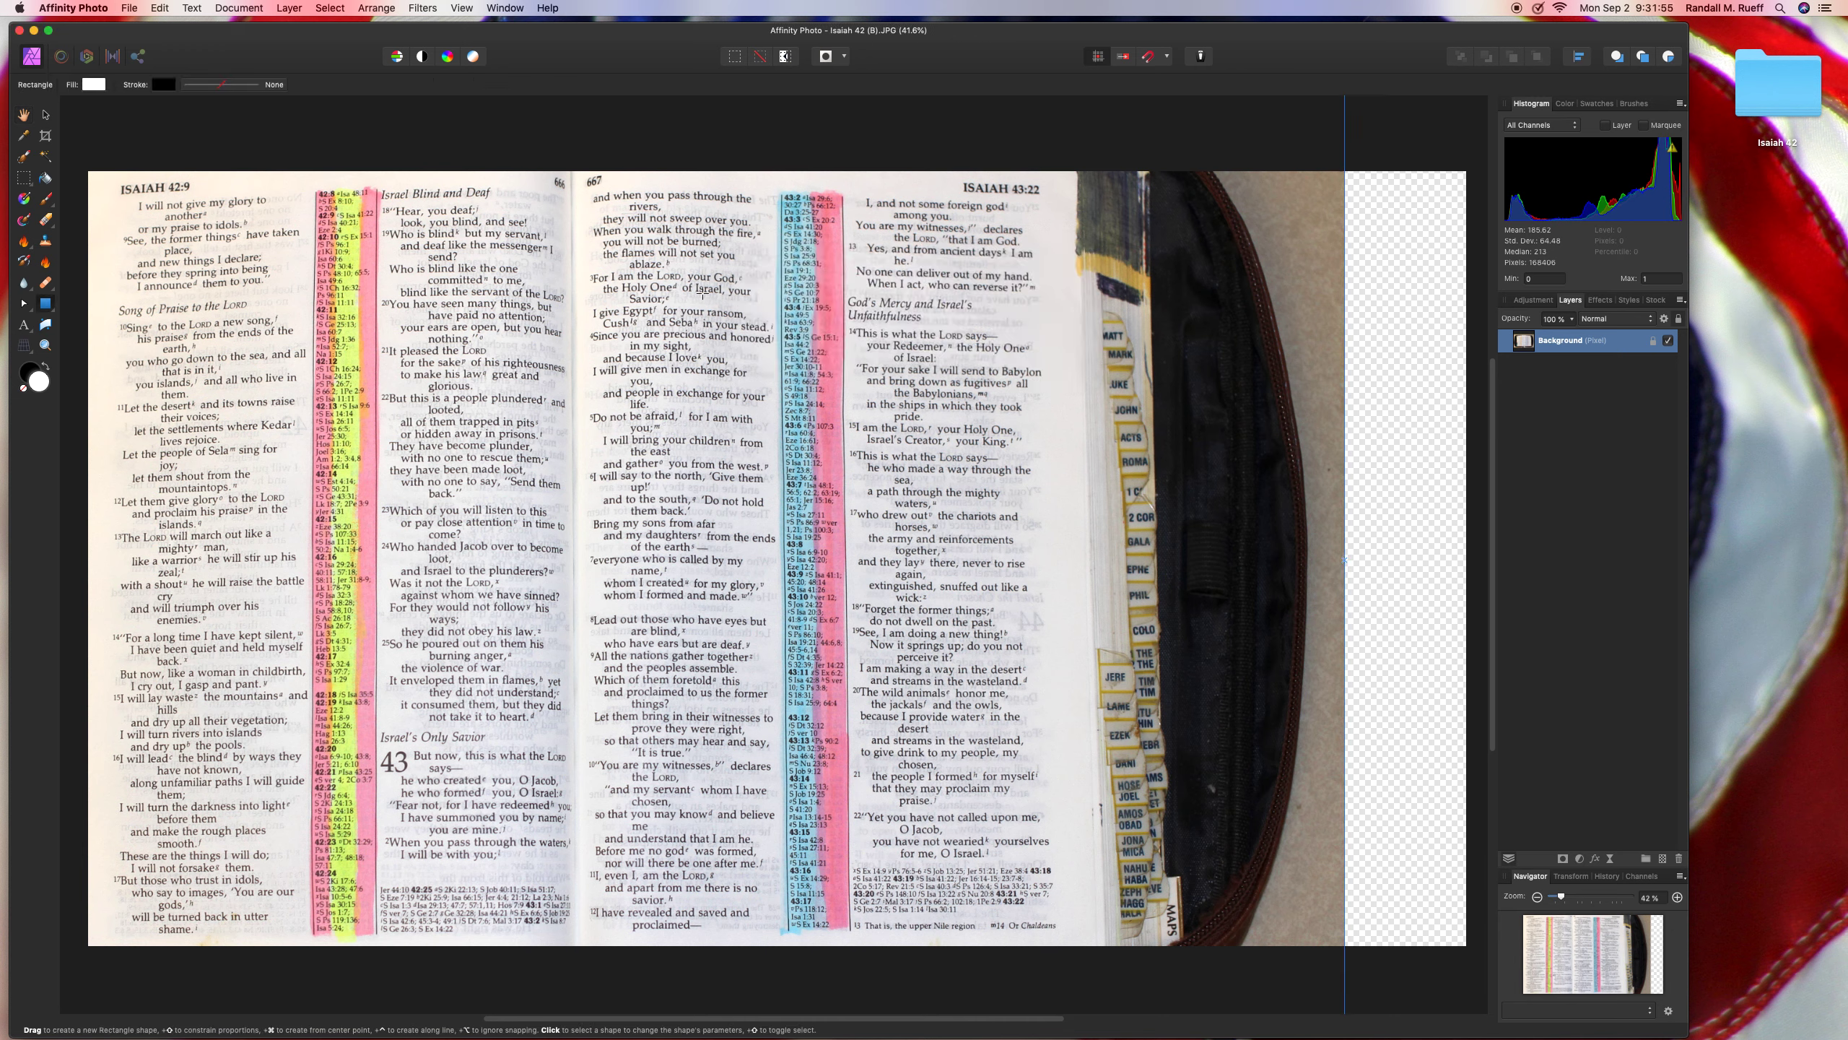
key(a)
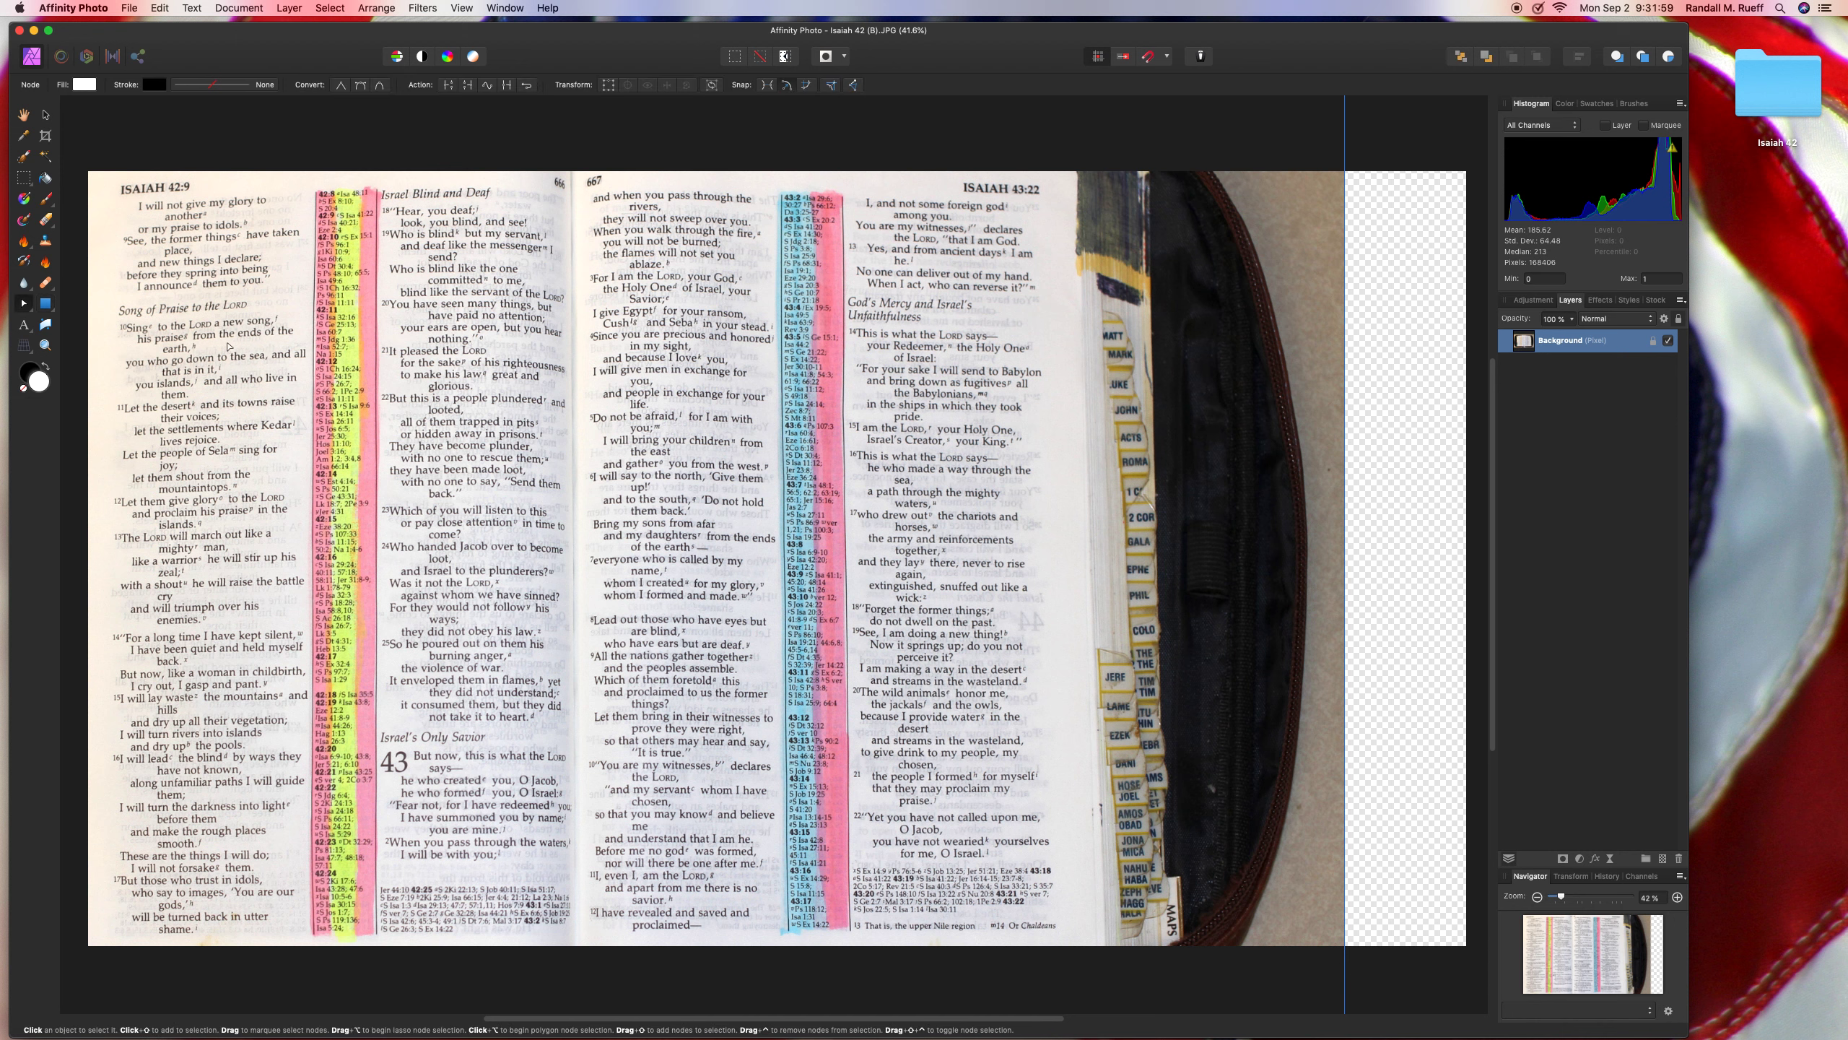
click(51, 313)
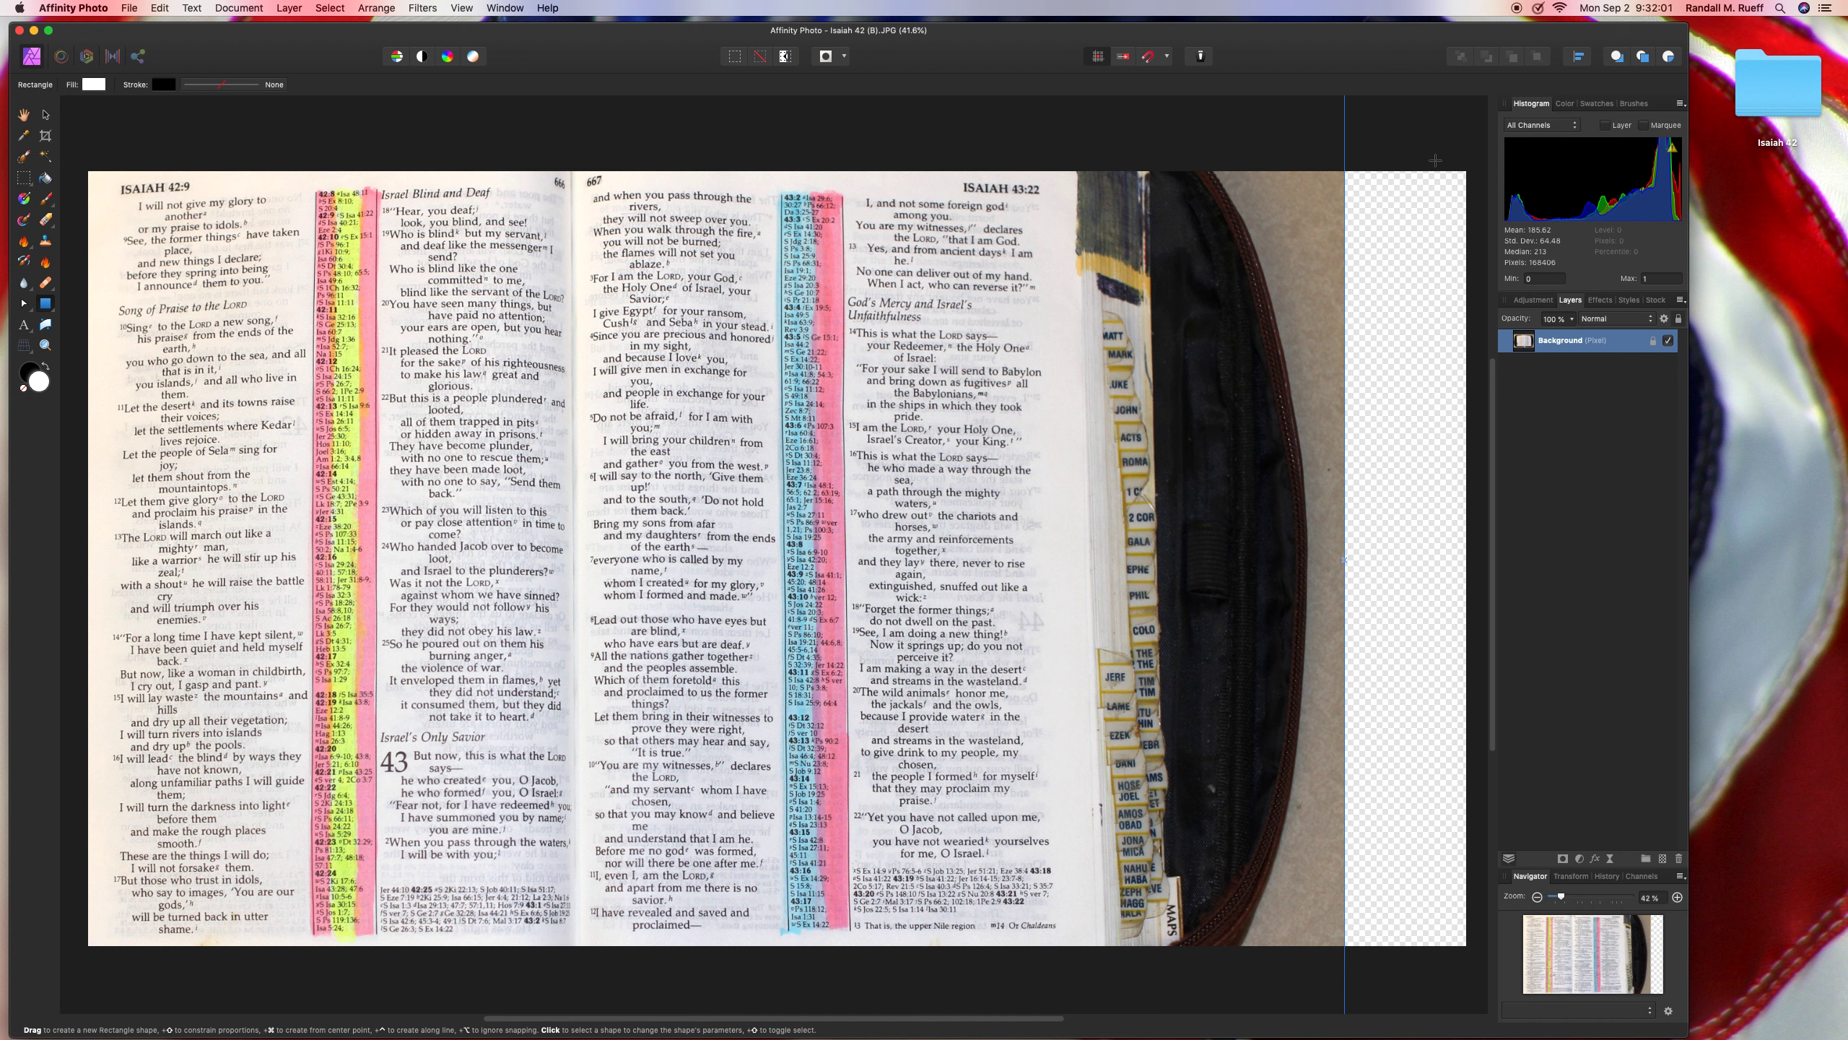
mouse_move(1468, 167)
mouse_down()
mouse_move(582, 937)
mouse_move(580, 963)
mouse_up()
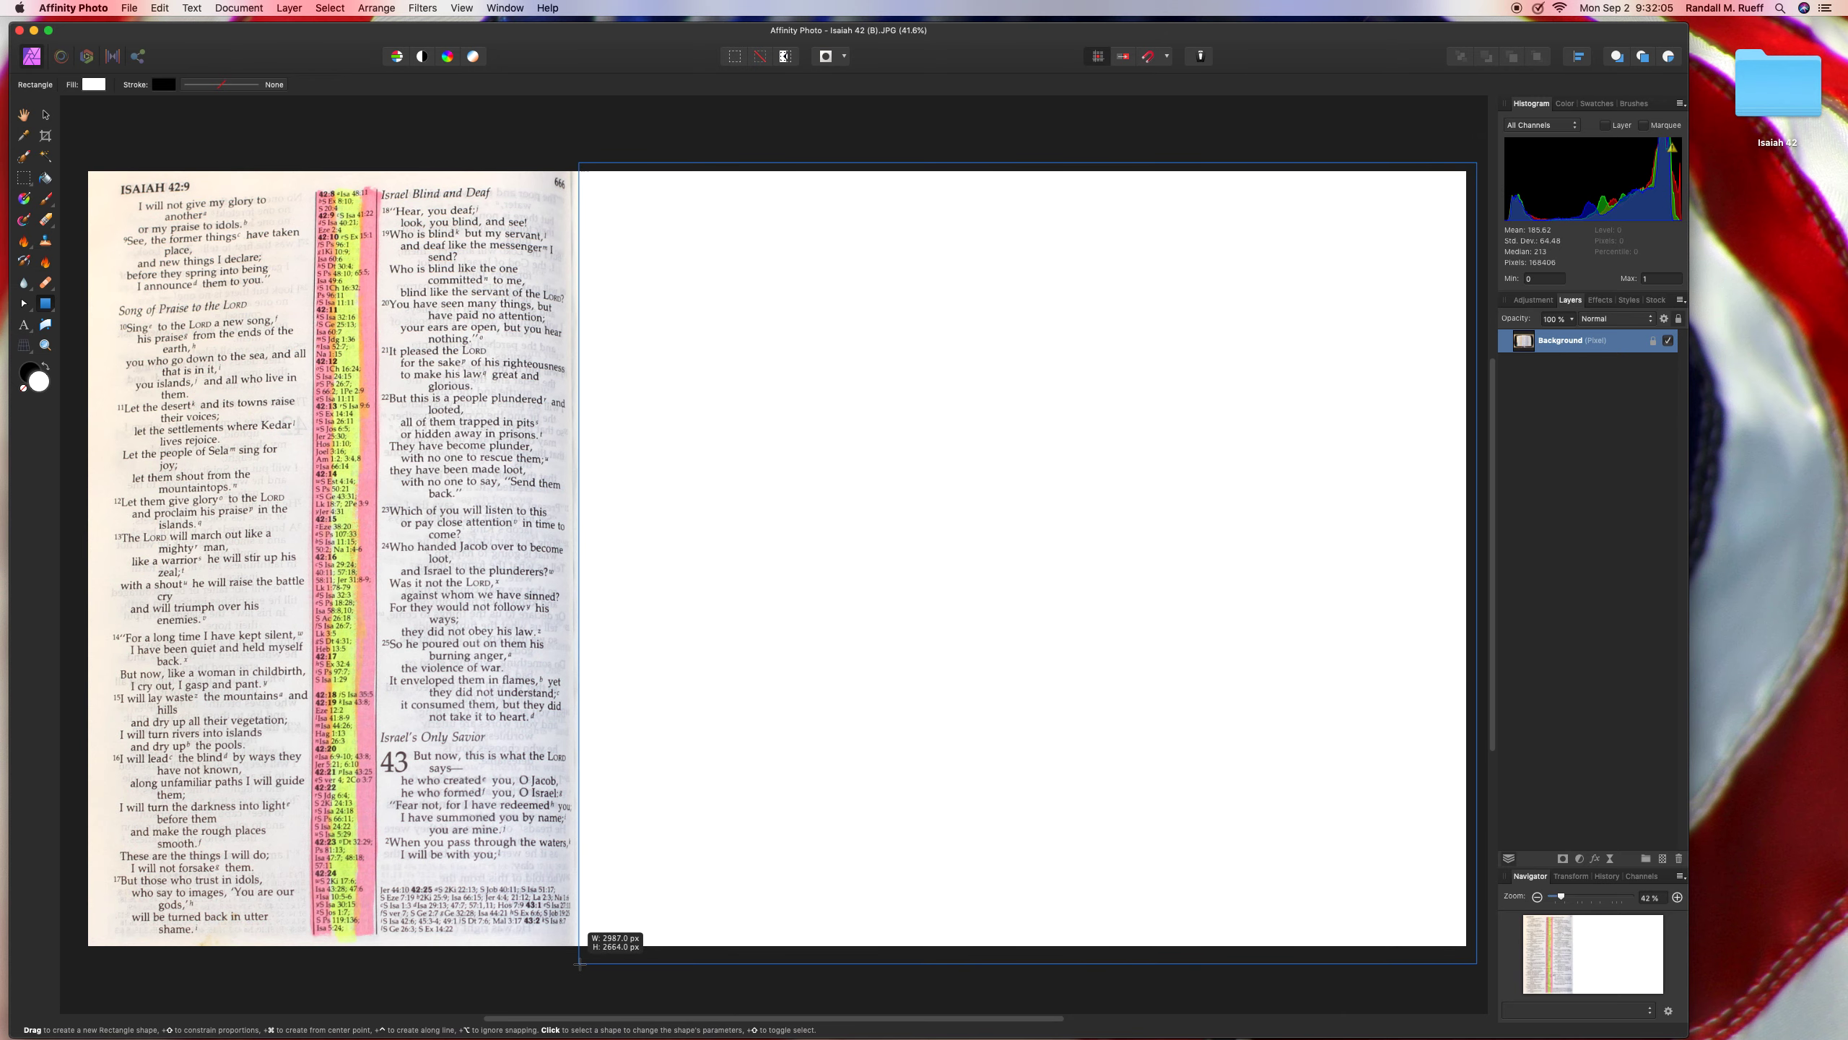
drag(580, 963, 579, 963)
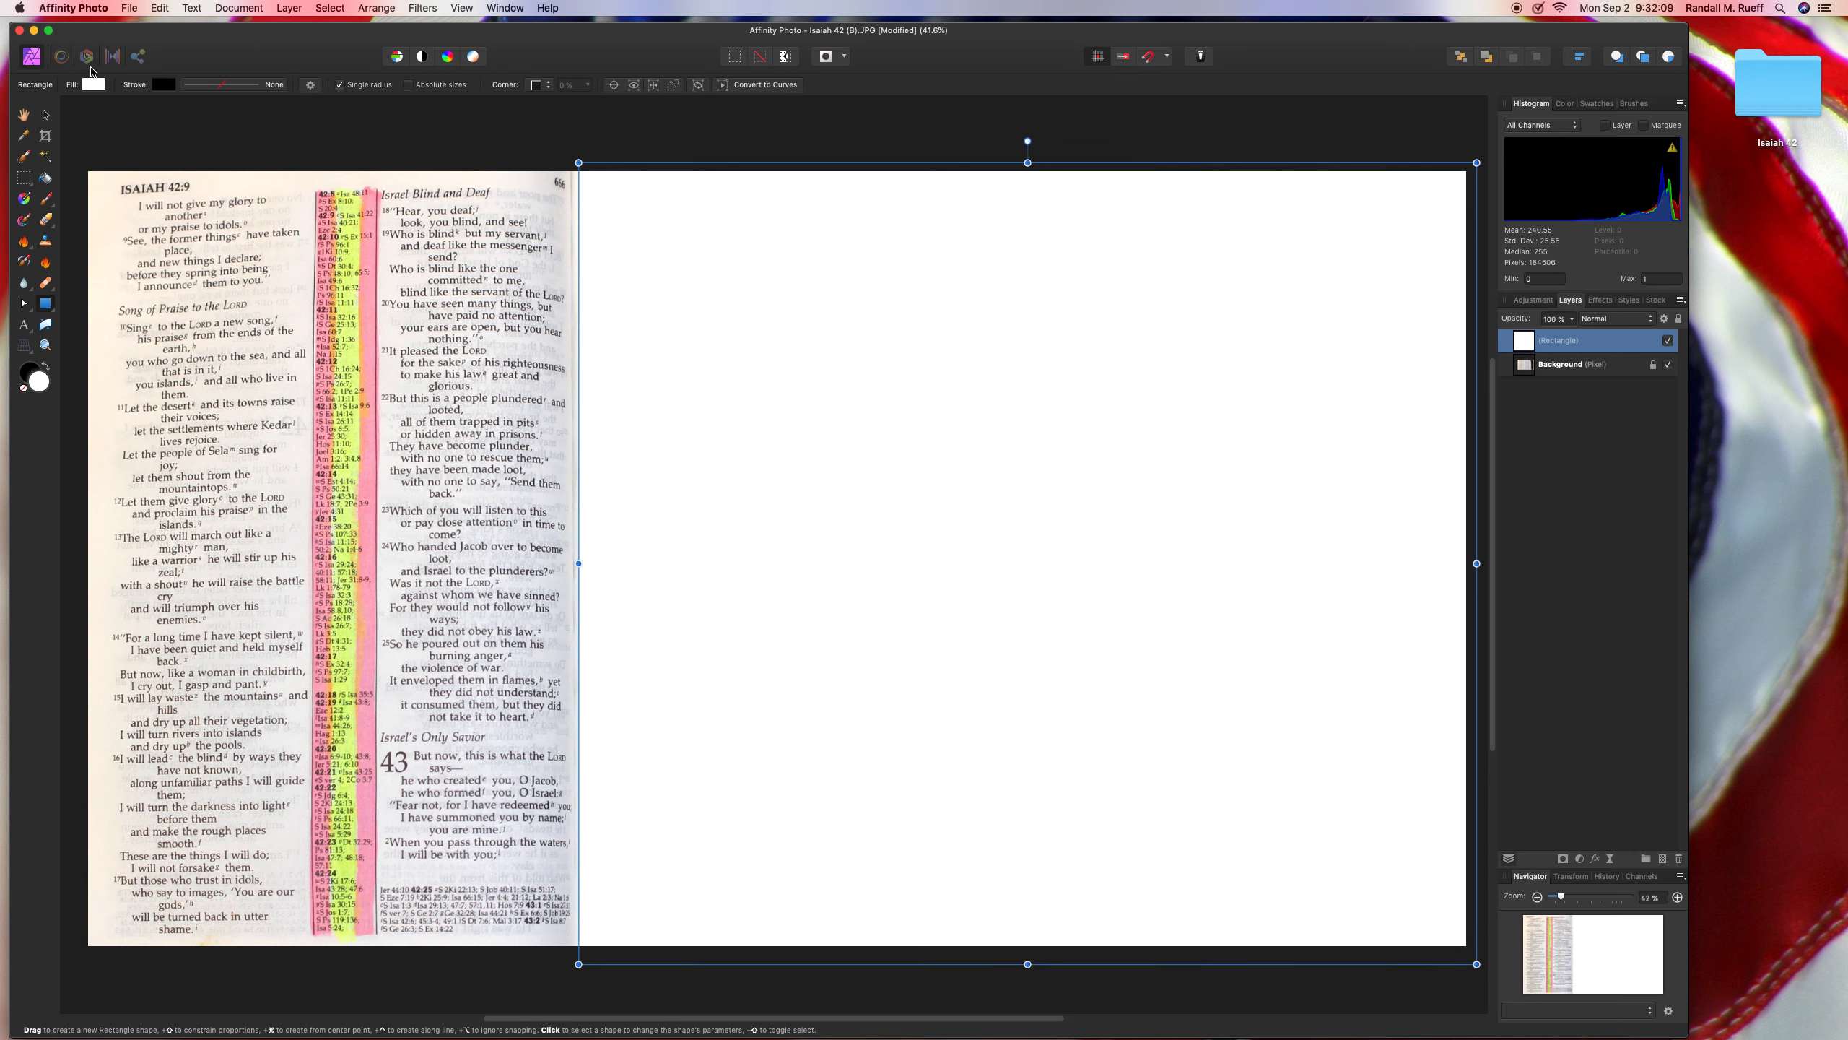
- Recolour the right-side panel, first orange, then finally pink (FF53CD)
click(94, 85)
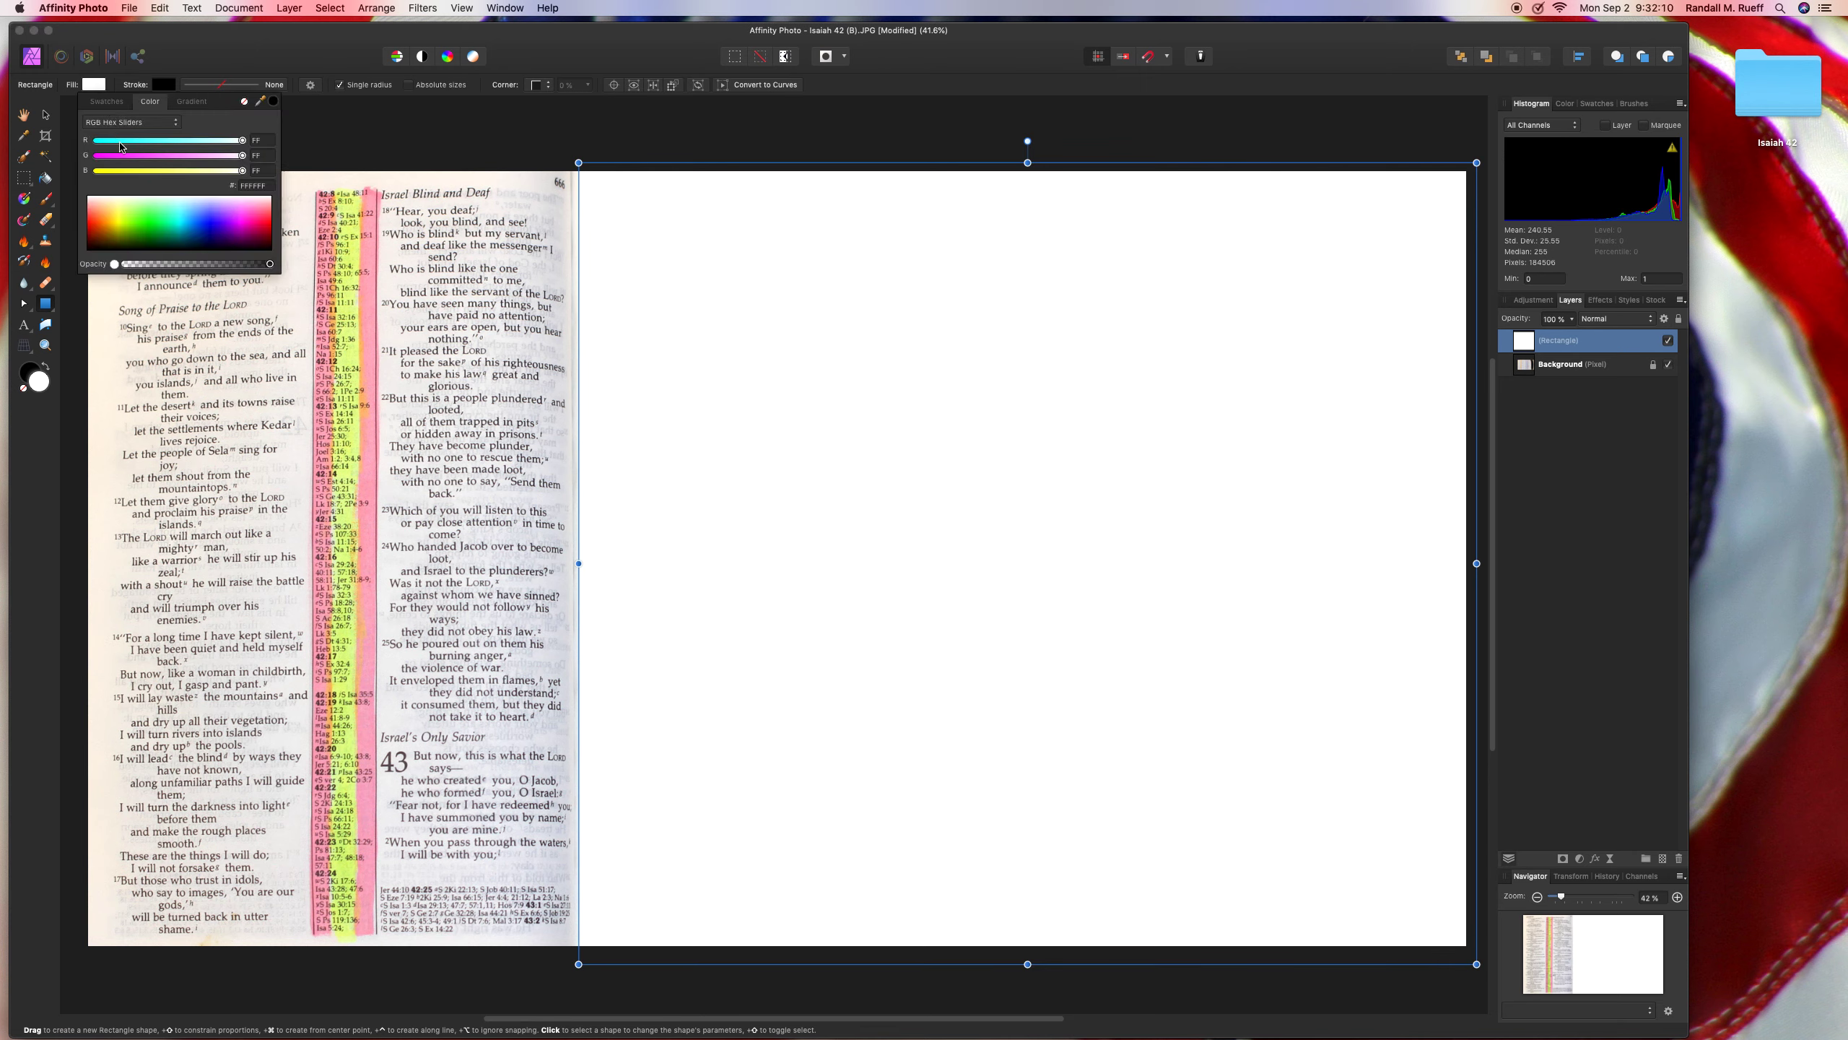
click(106, 219)
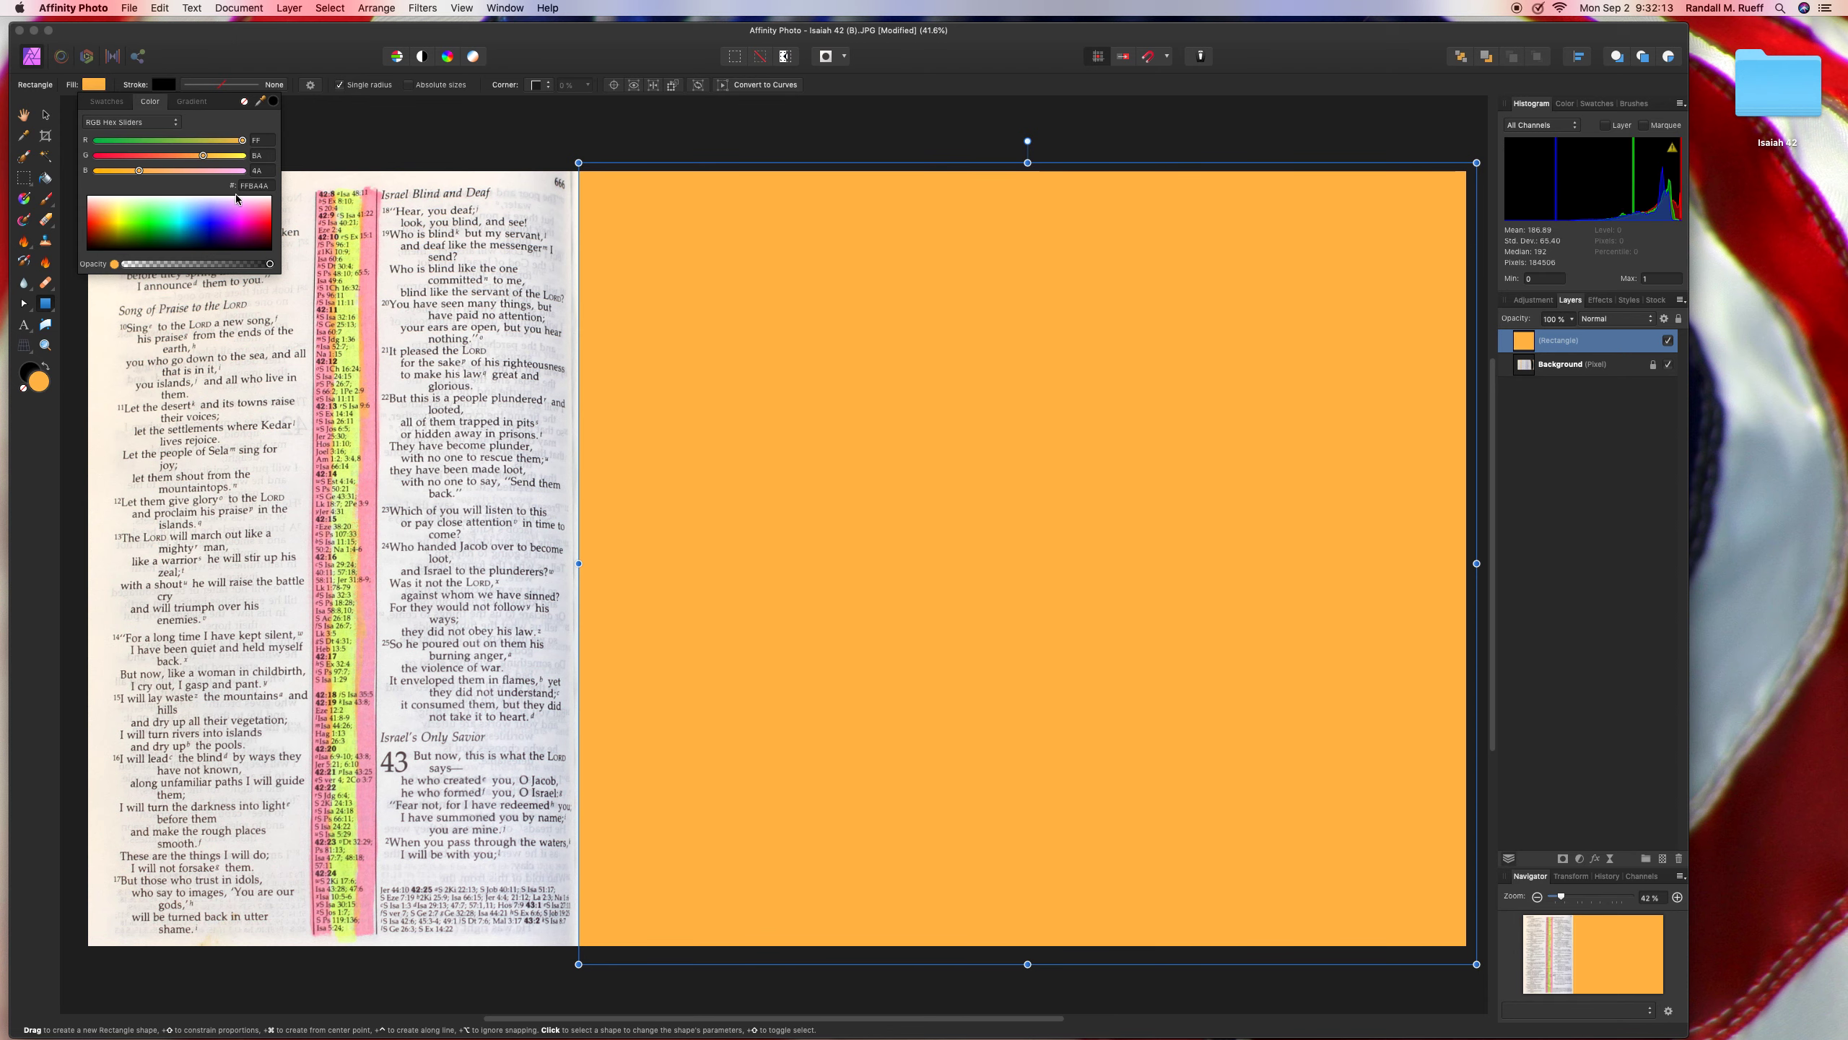
key(a)
click(320, 183)
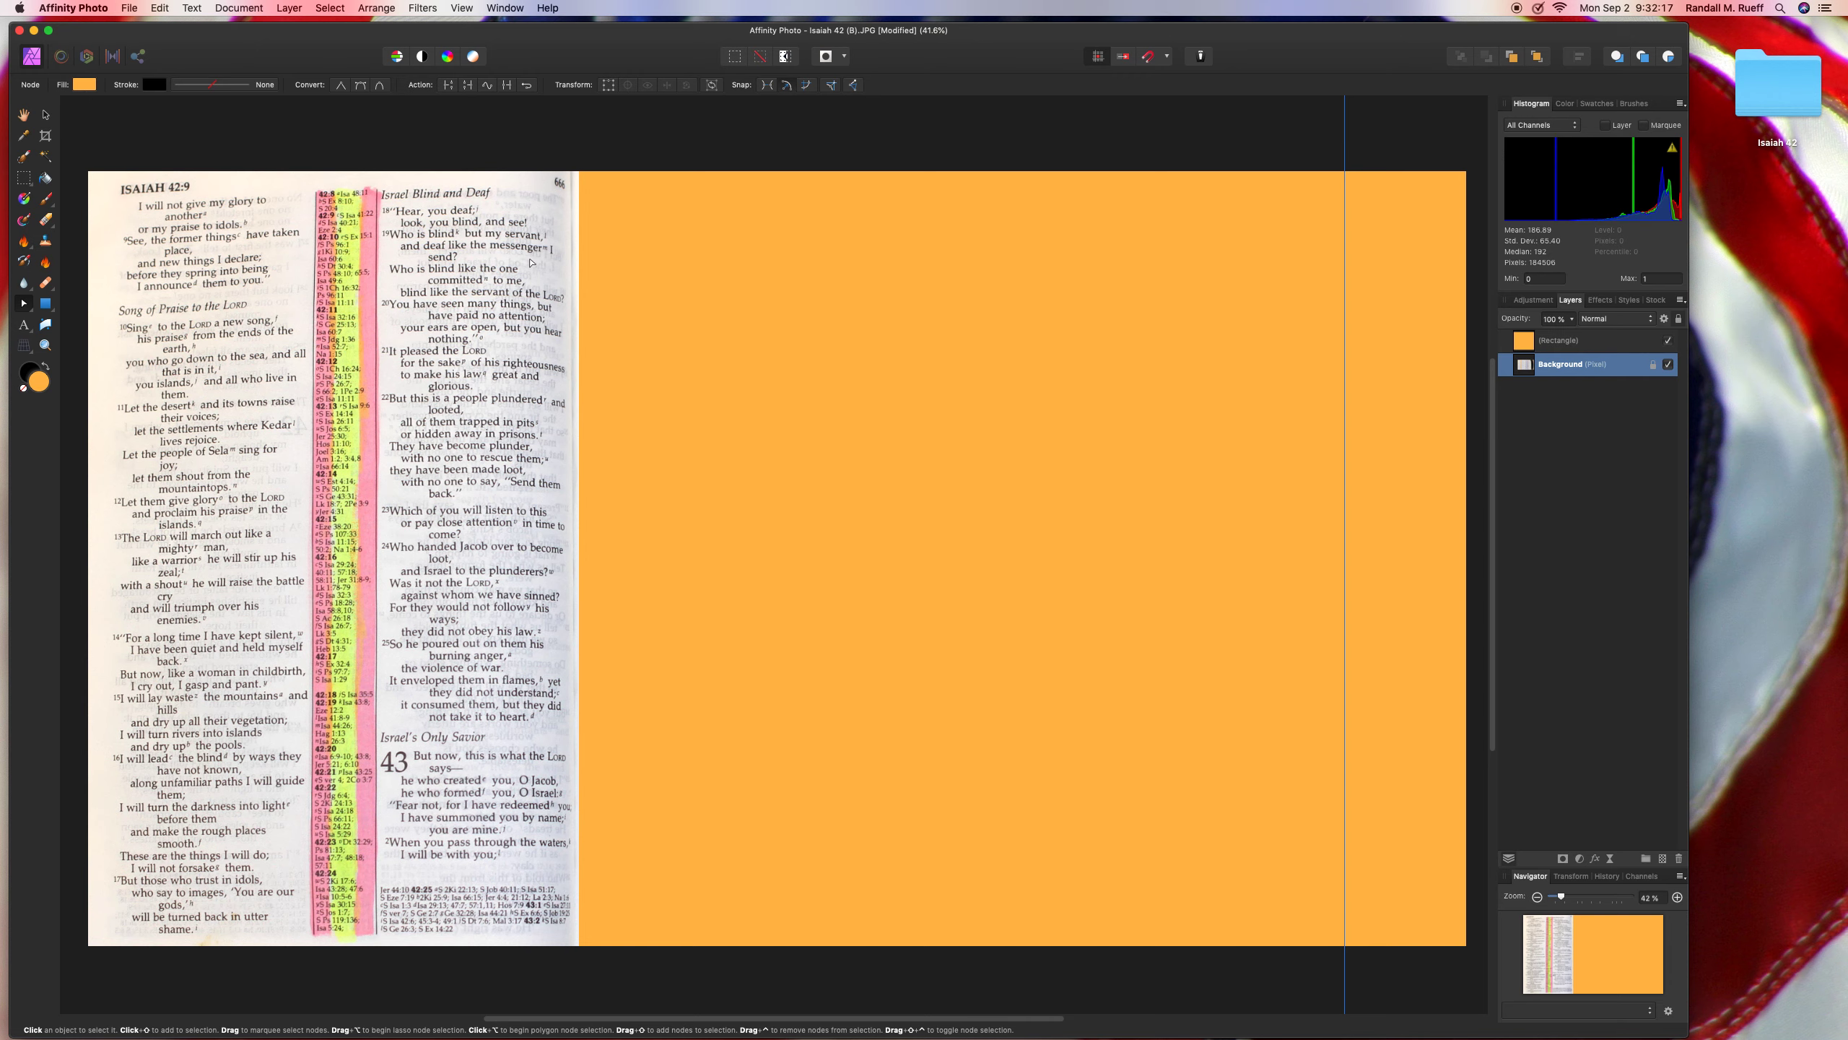
click(702, 274)
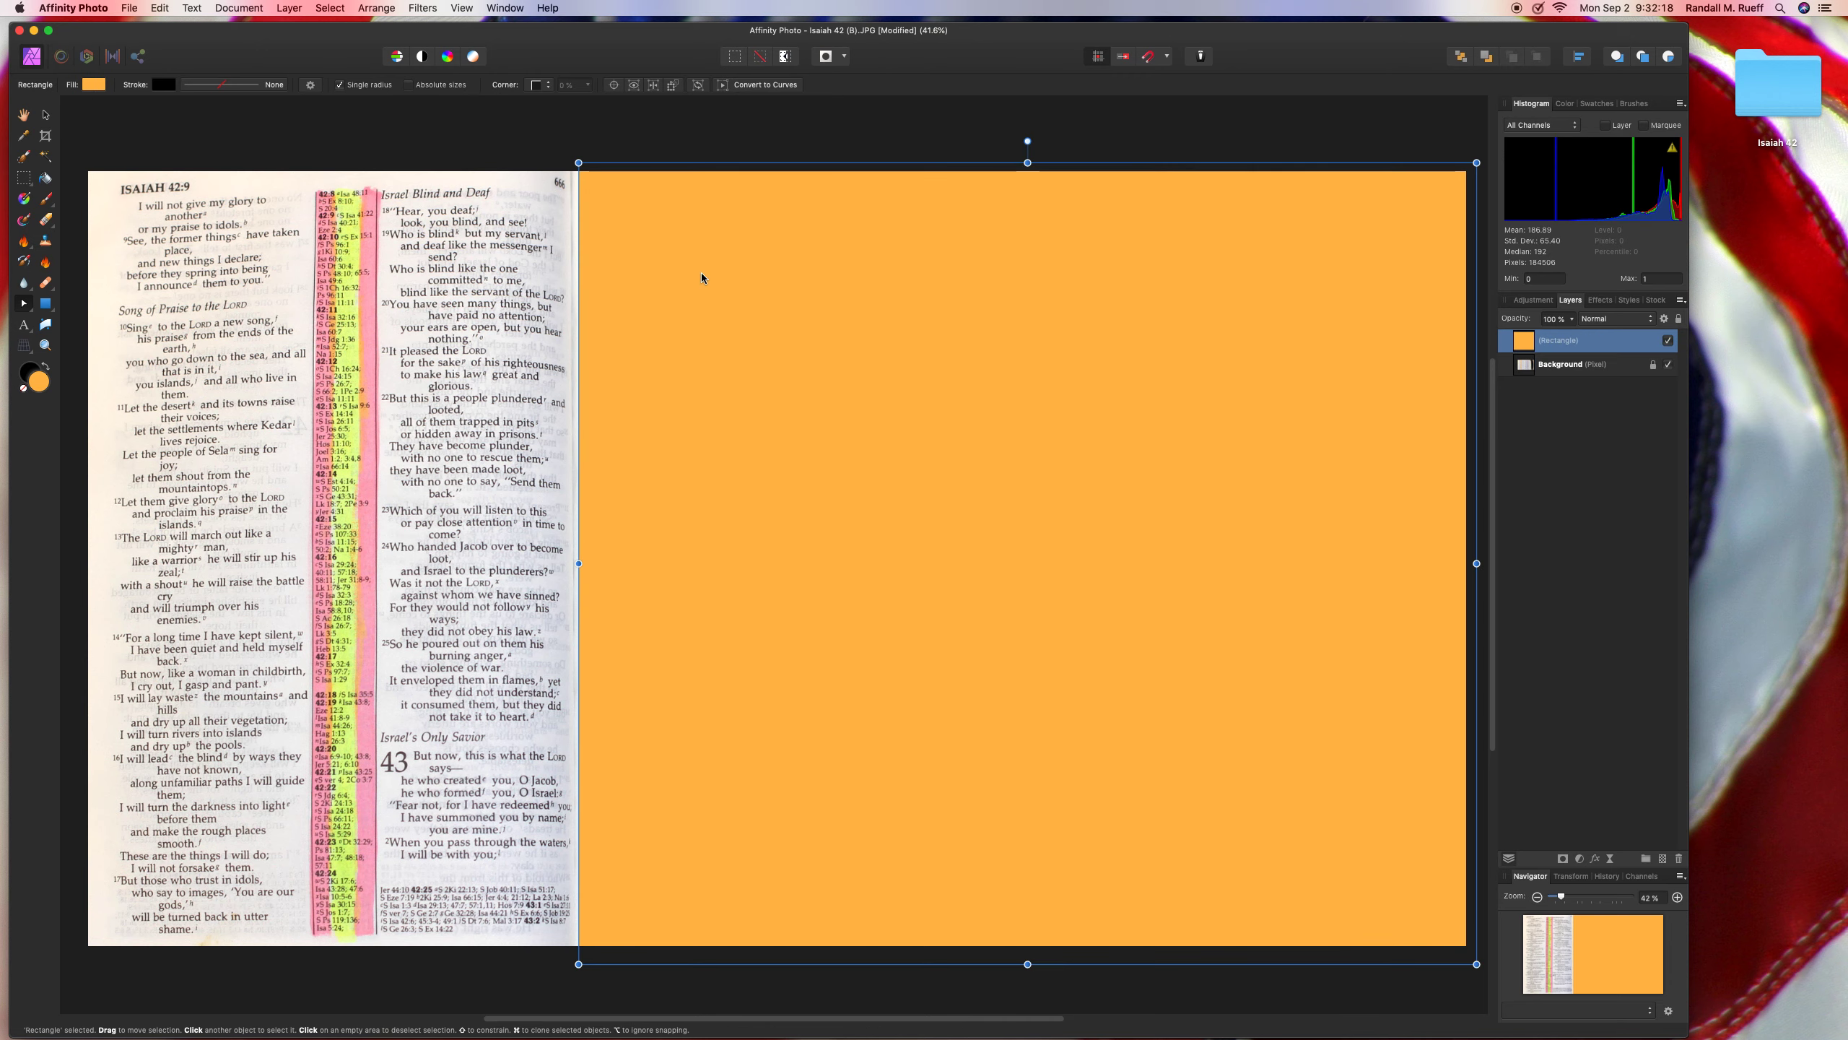
click(95, 84)
click(251, 217)
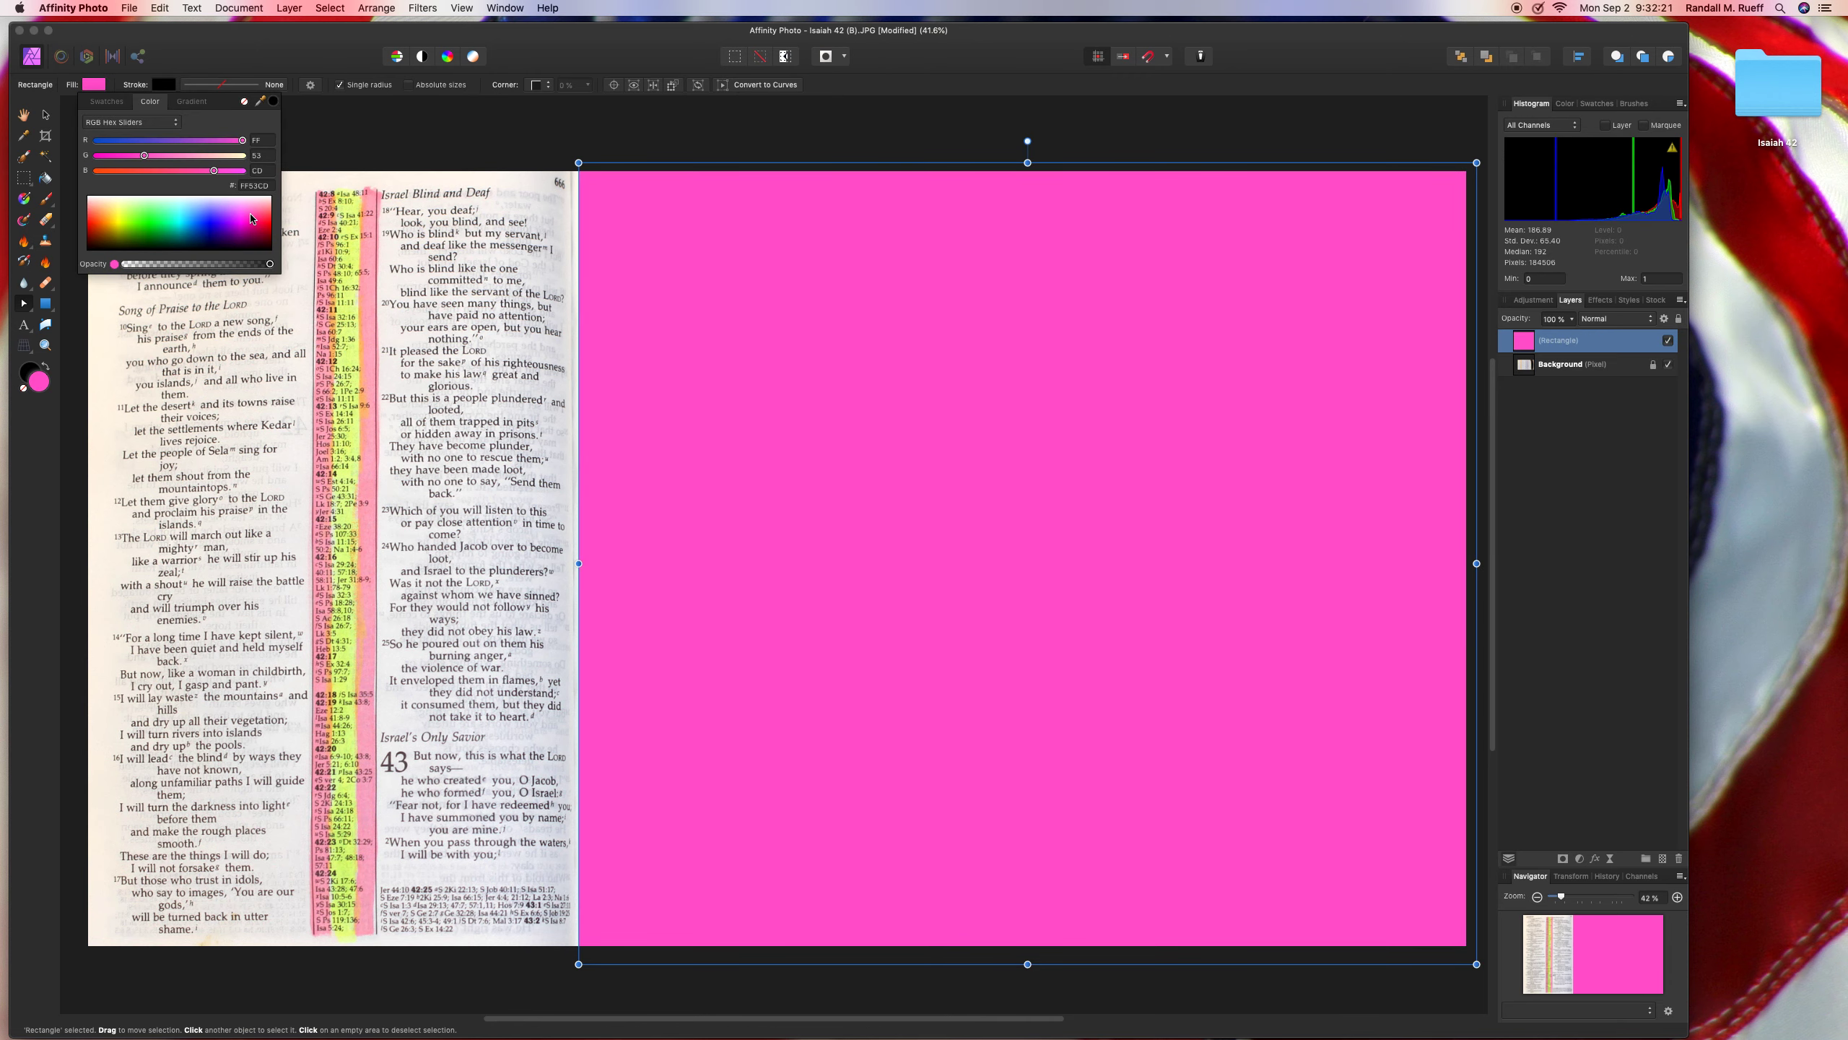
click(25, 328)
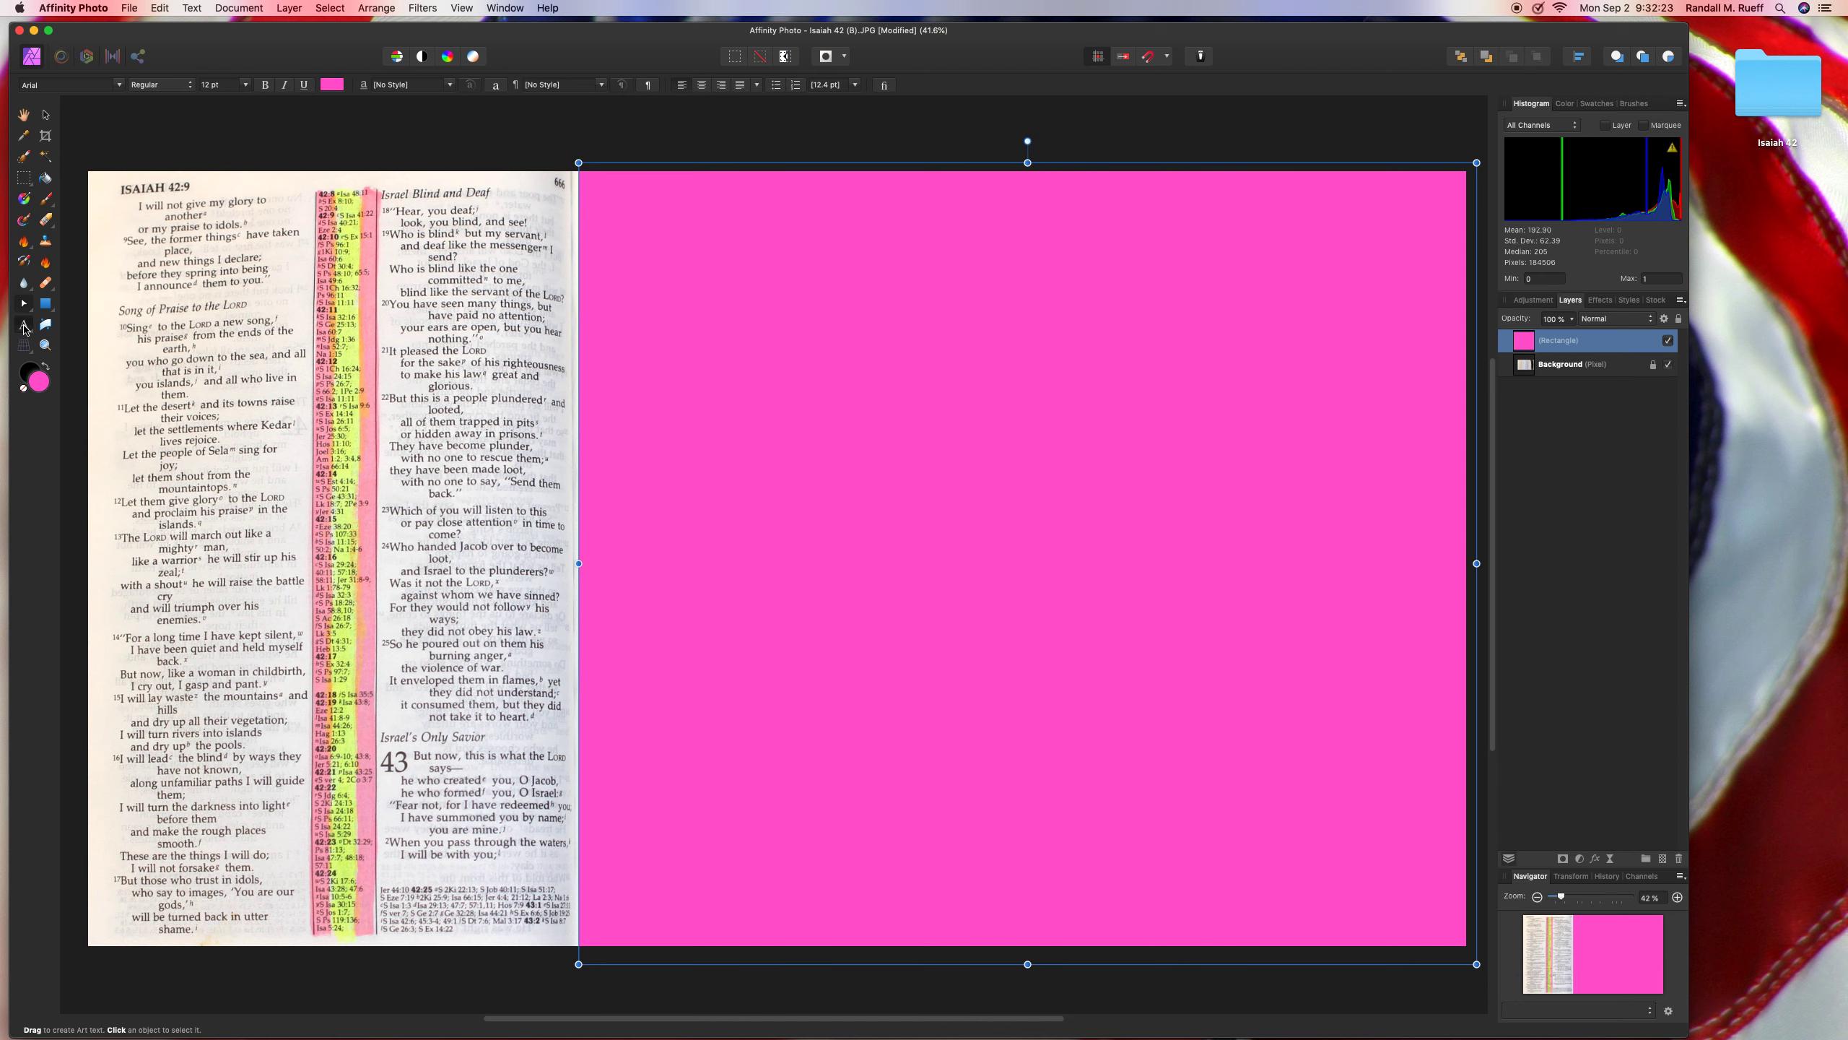
- Type 'Isaiah 42' with '8 - 25' on a second line on the pink panel, lines centred
drag(612, 324, 660, 366)
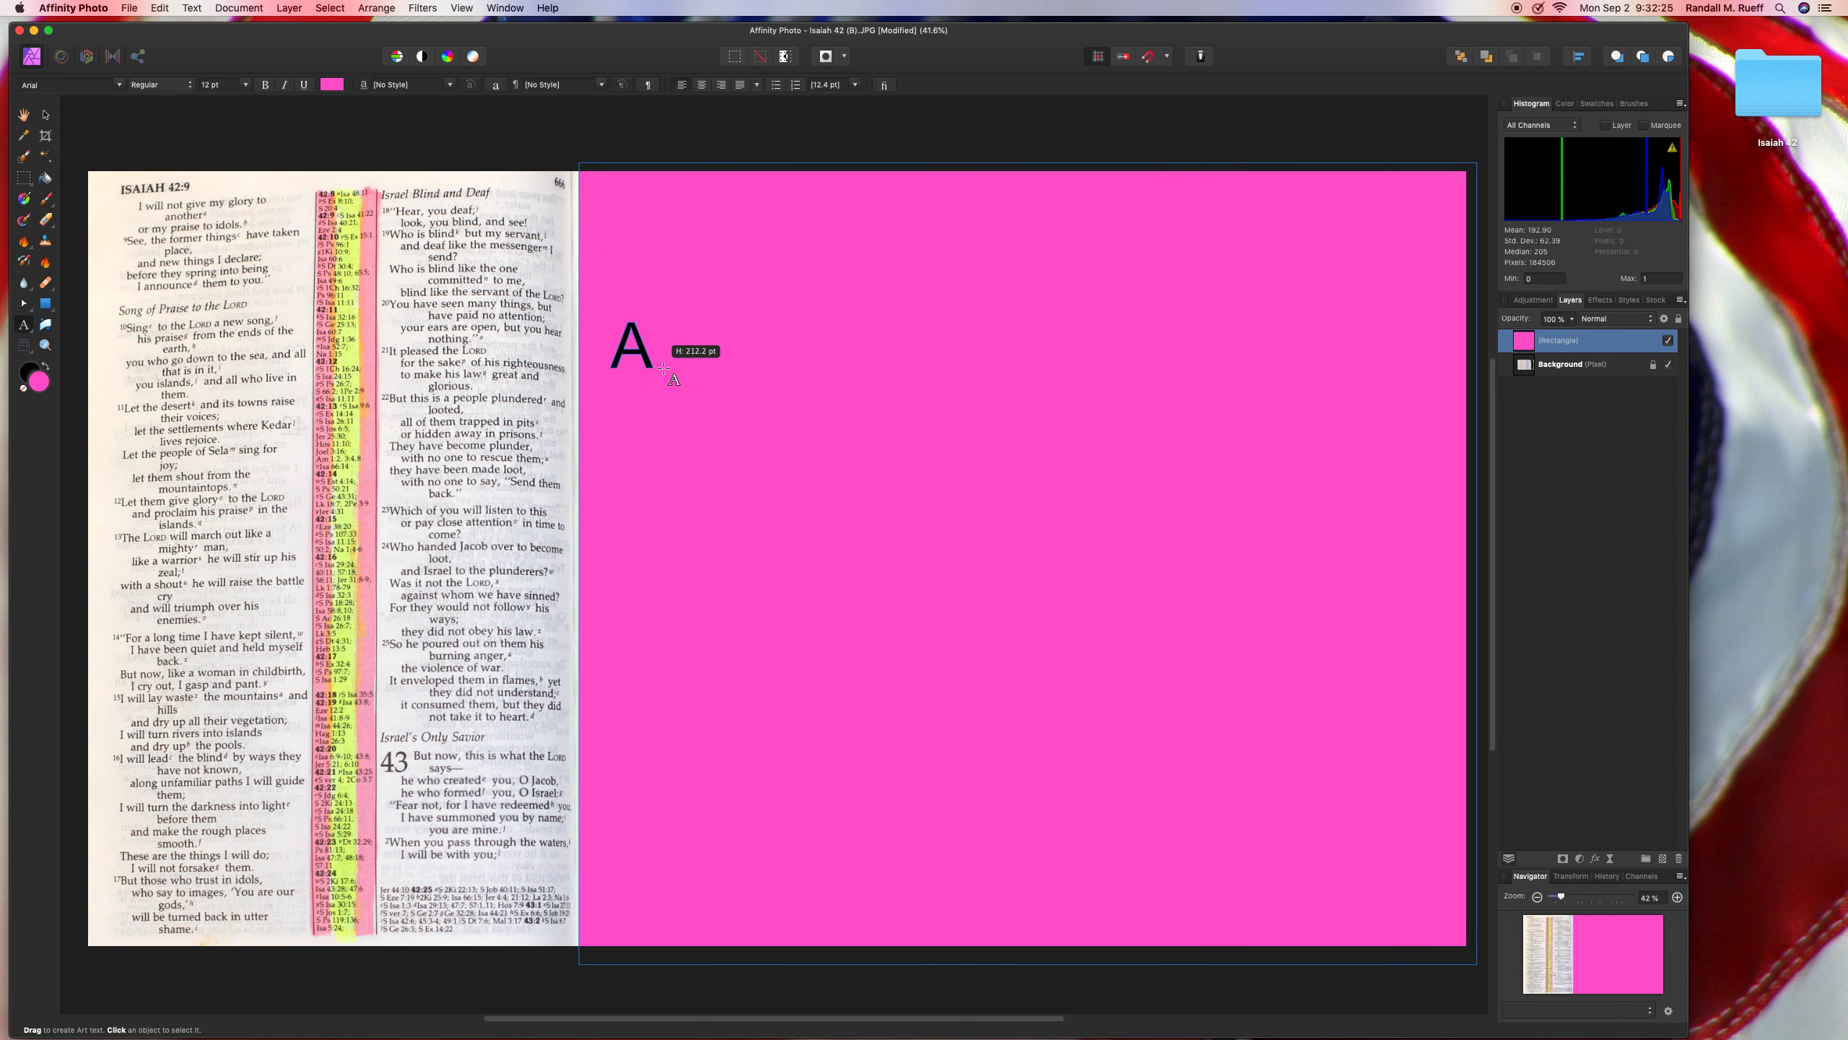
text(Isaiah )
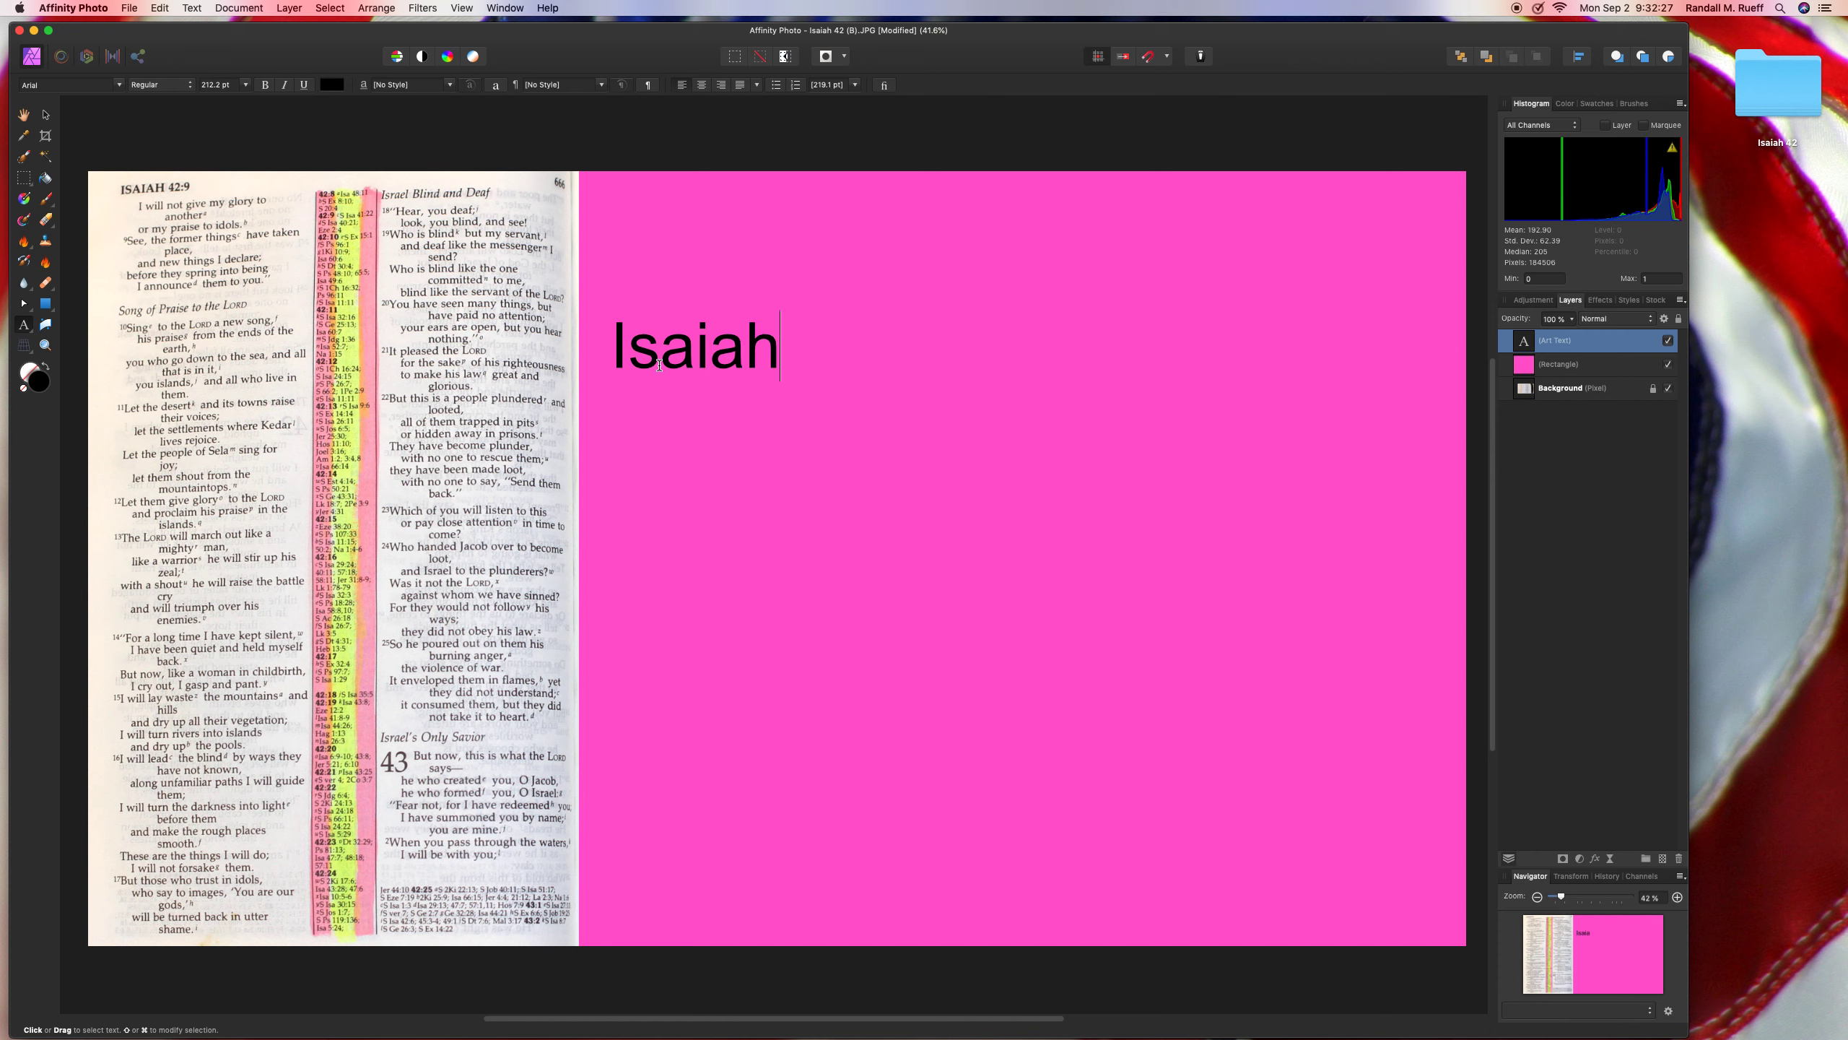
text(42)
key(Return)
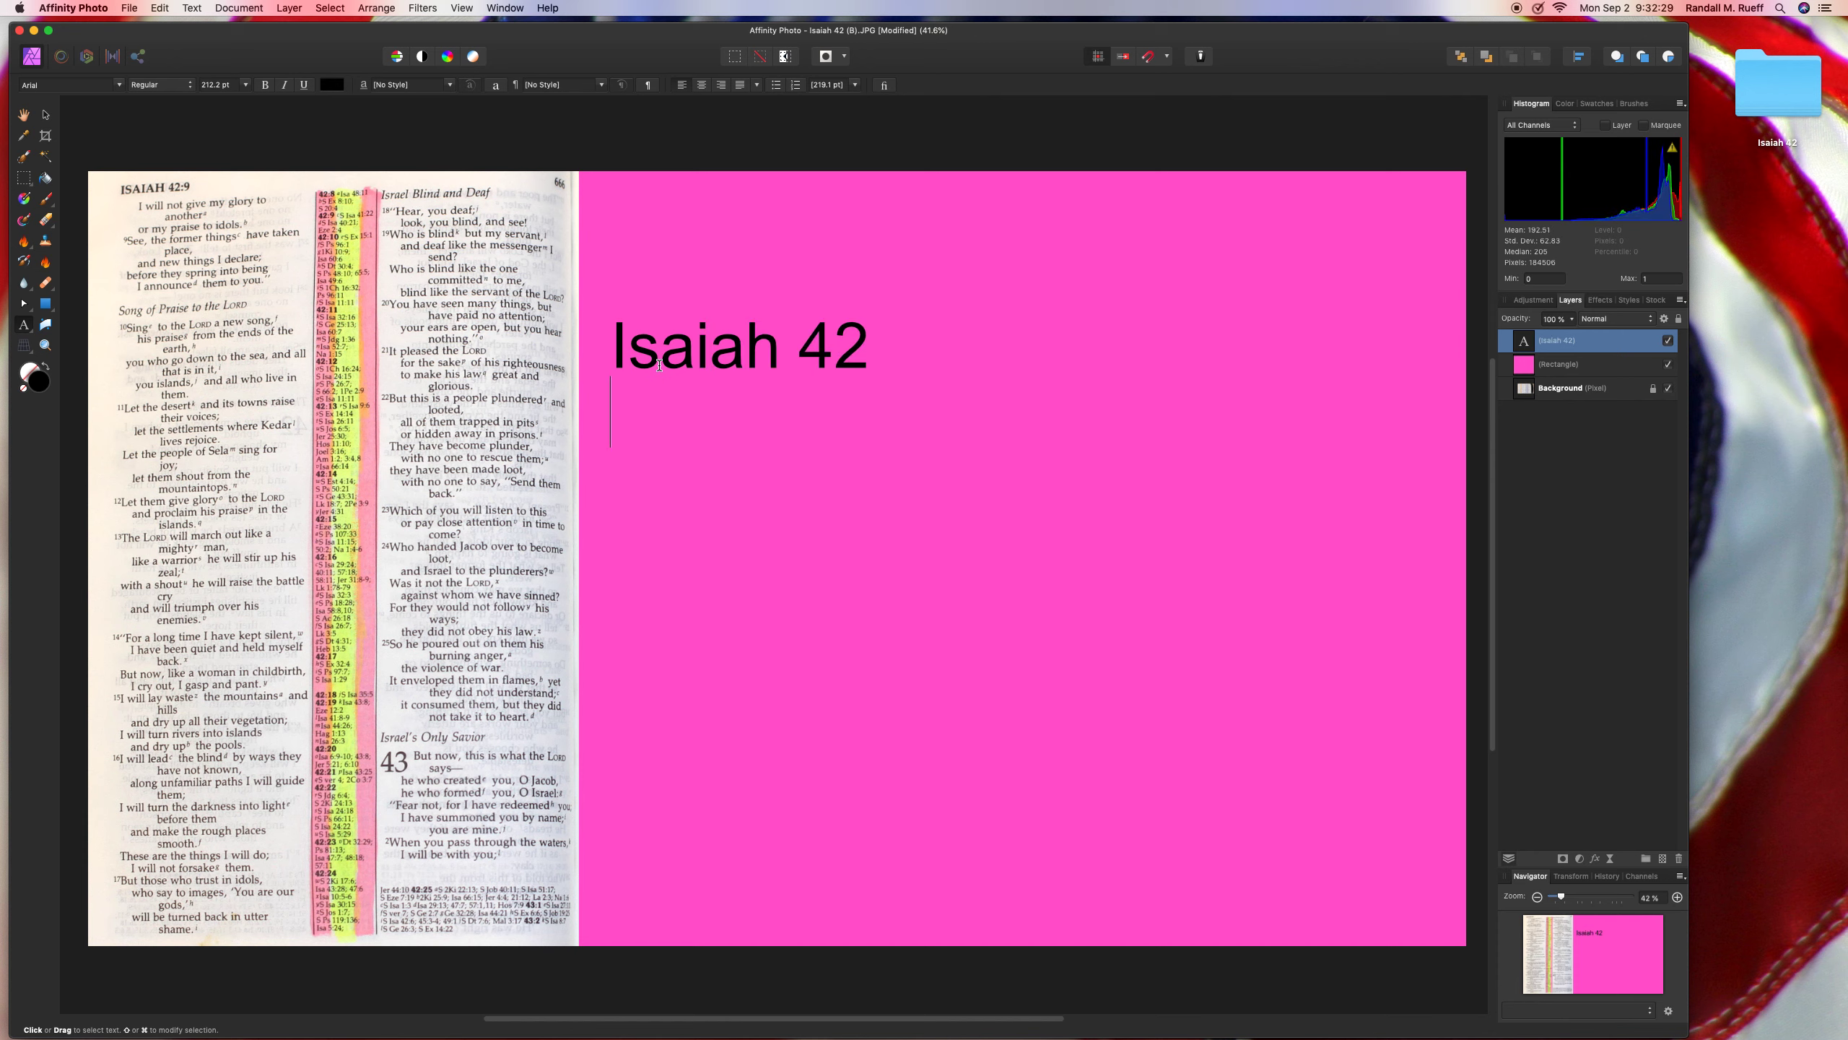
text(8 - )
text(25)
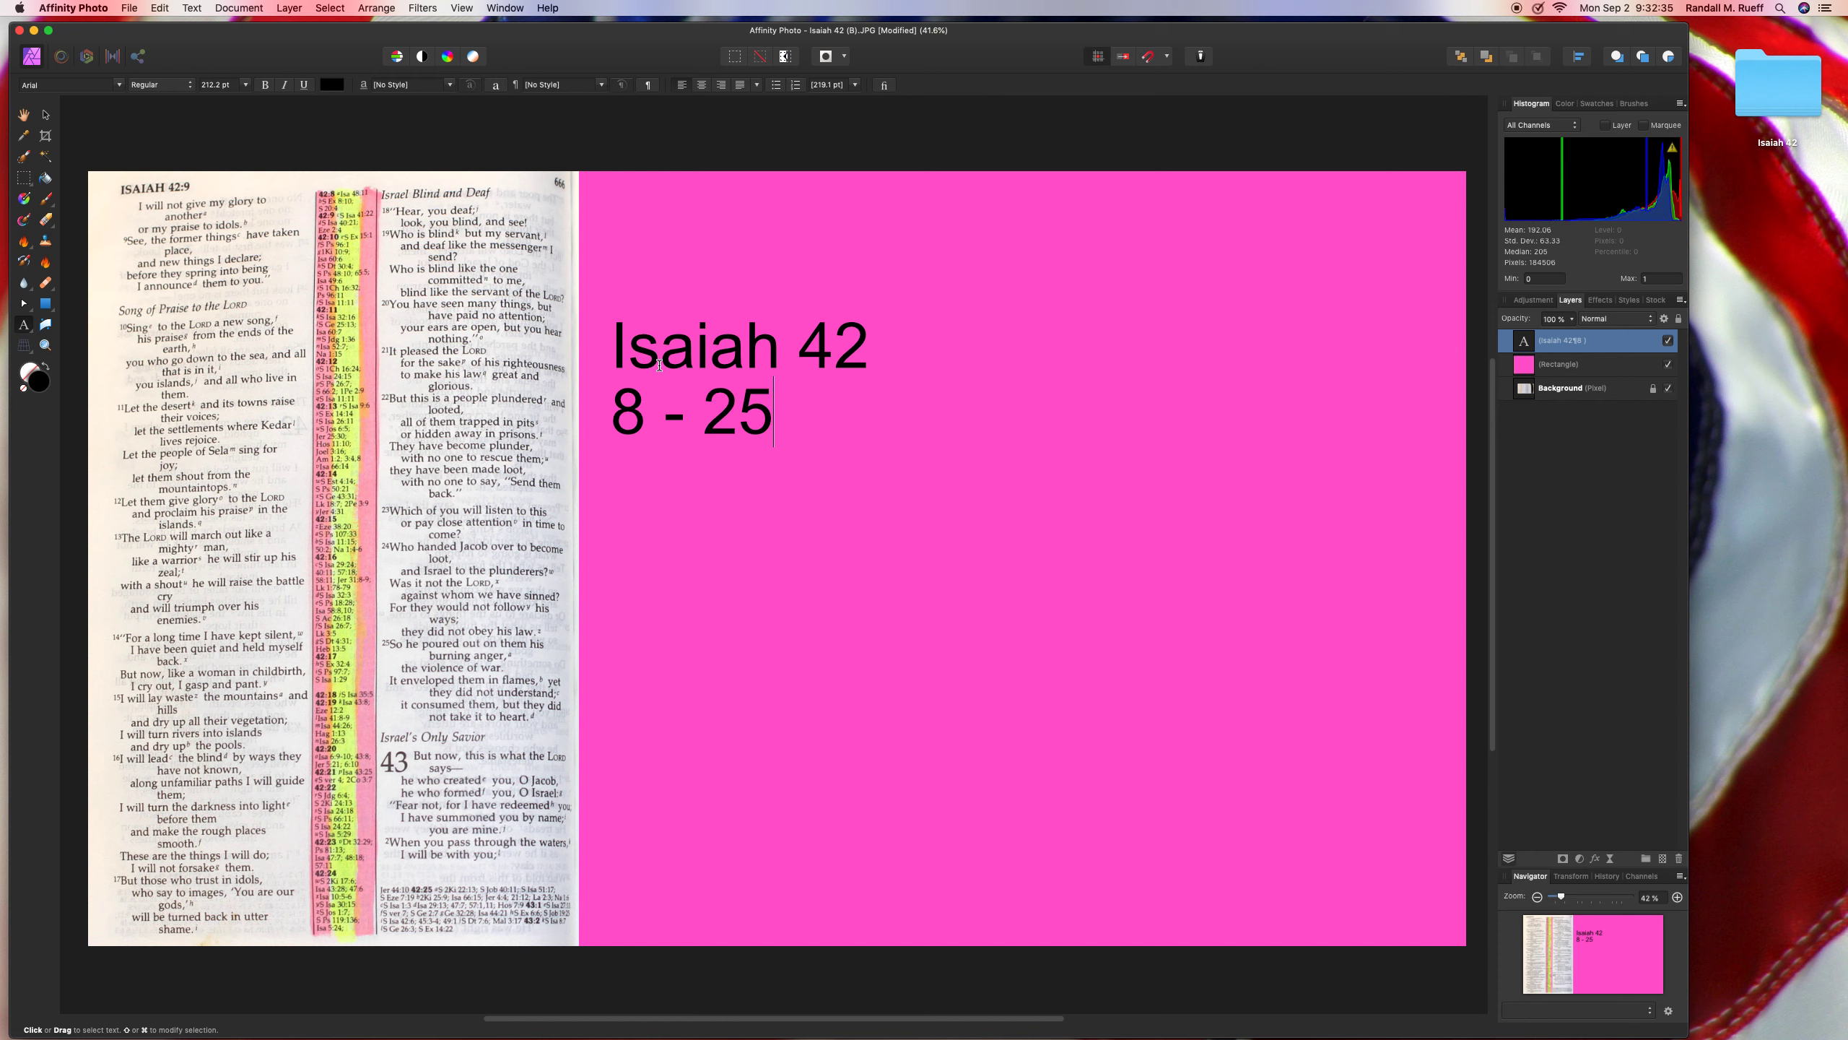
key(super+a)
click(702, 85)
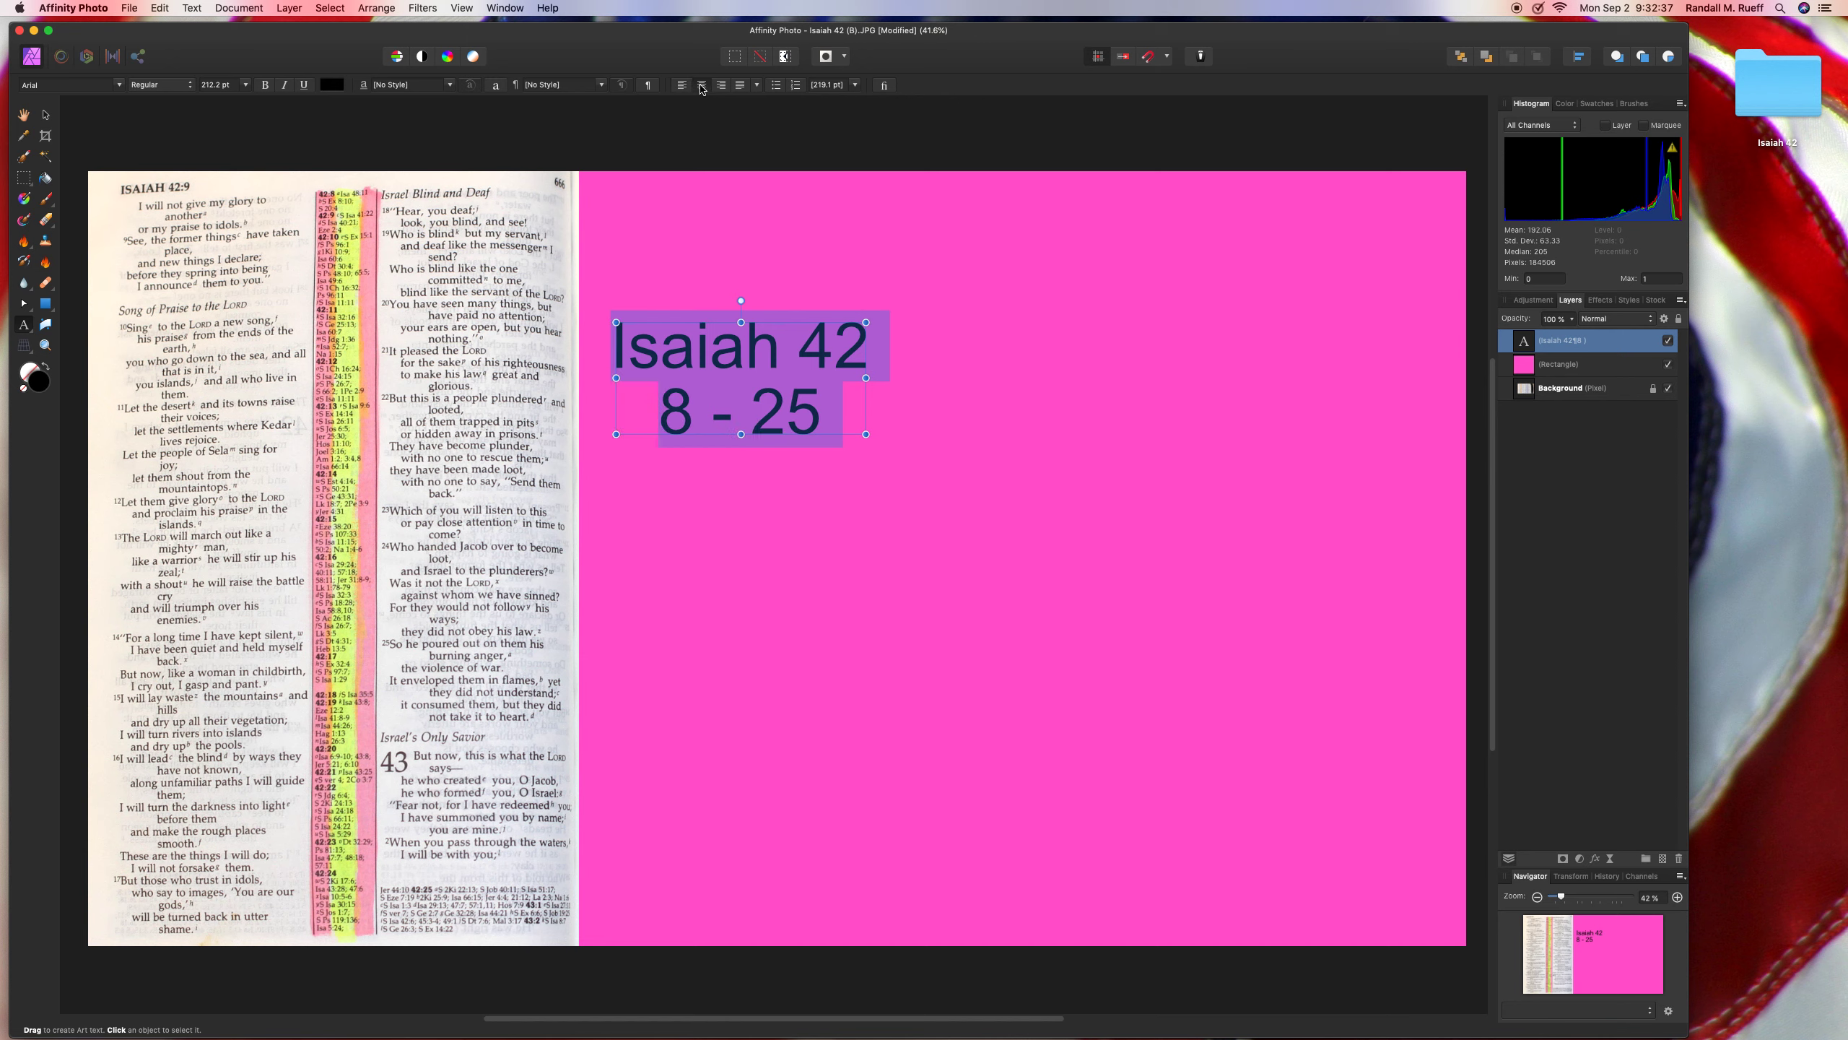
- Make the 'Isaiah 42 / 8 - 25' text white and nudge it slightly left
click(334, 86)
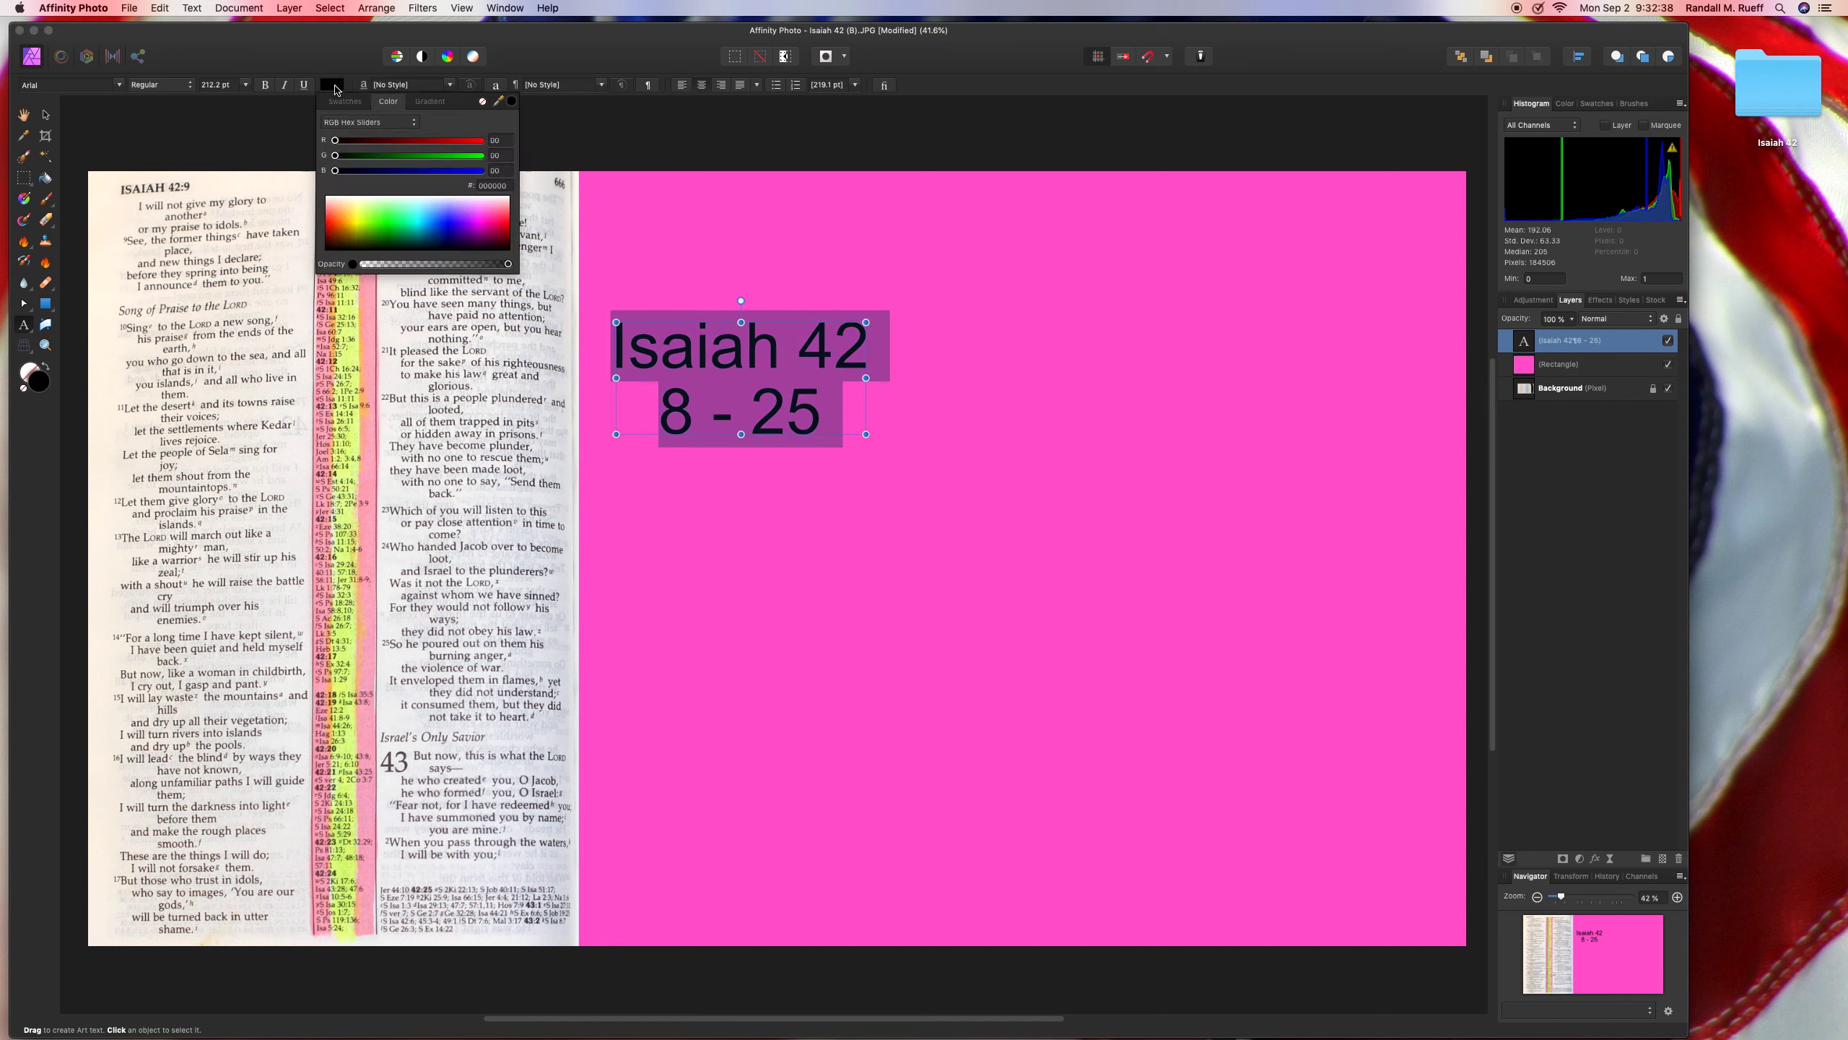
click(391, 202)
click(372, 7)
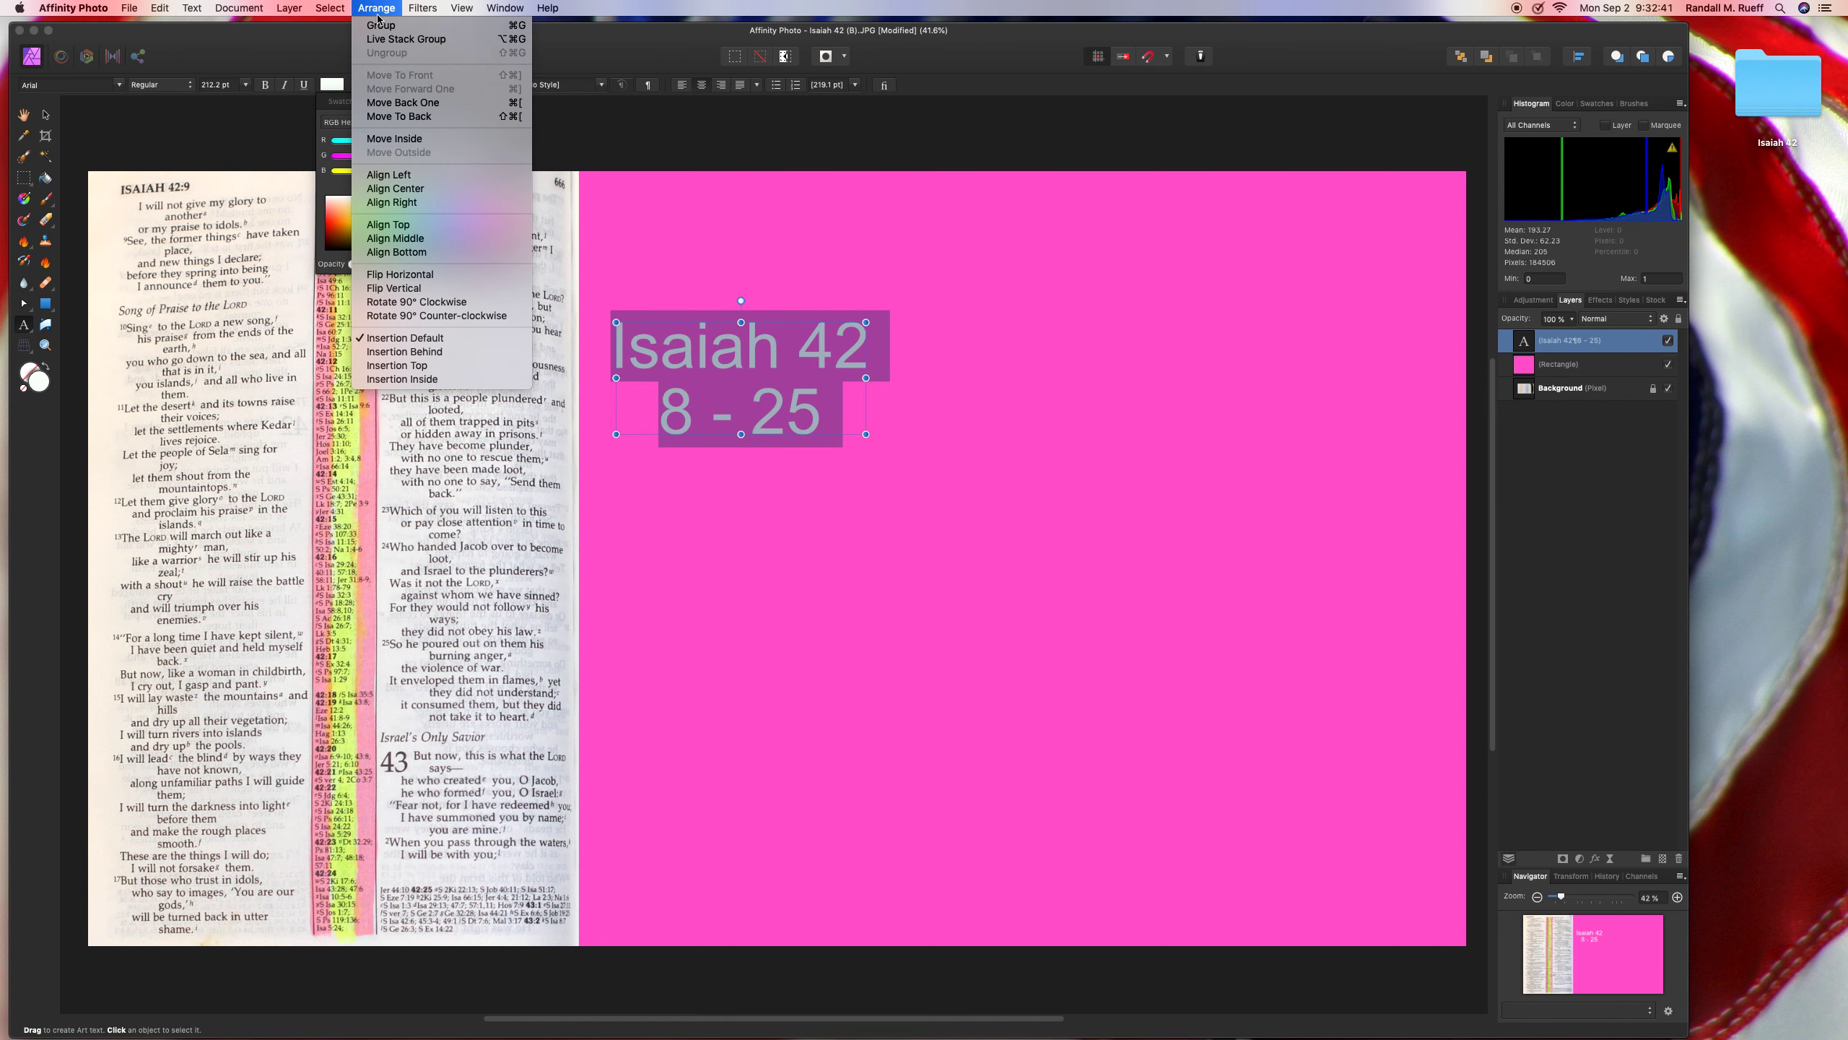
key(Escape)
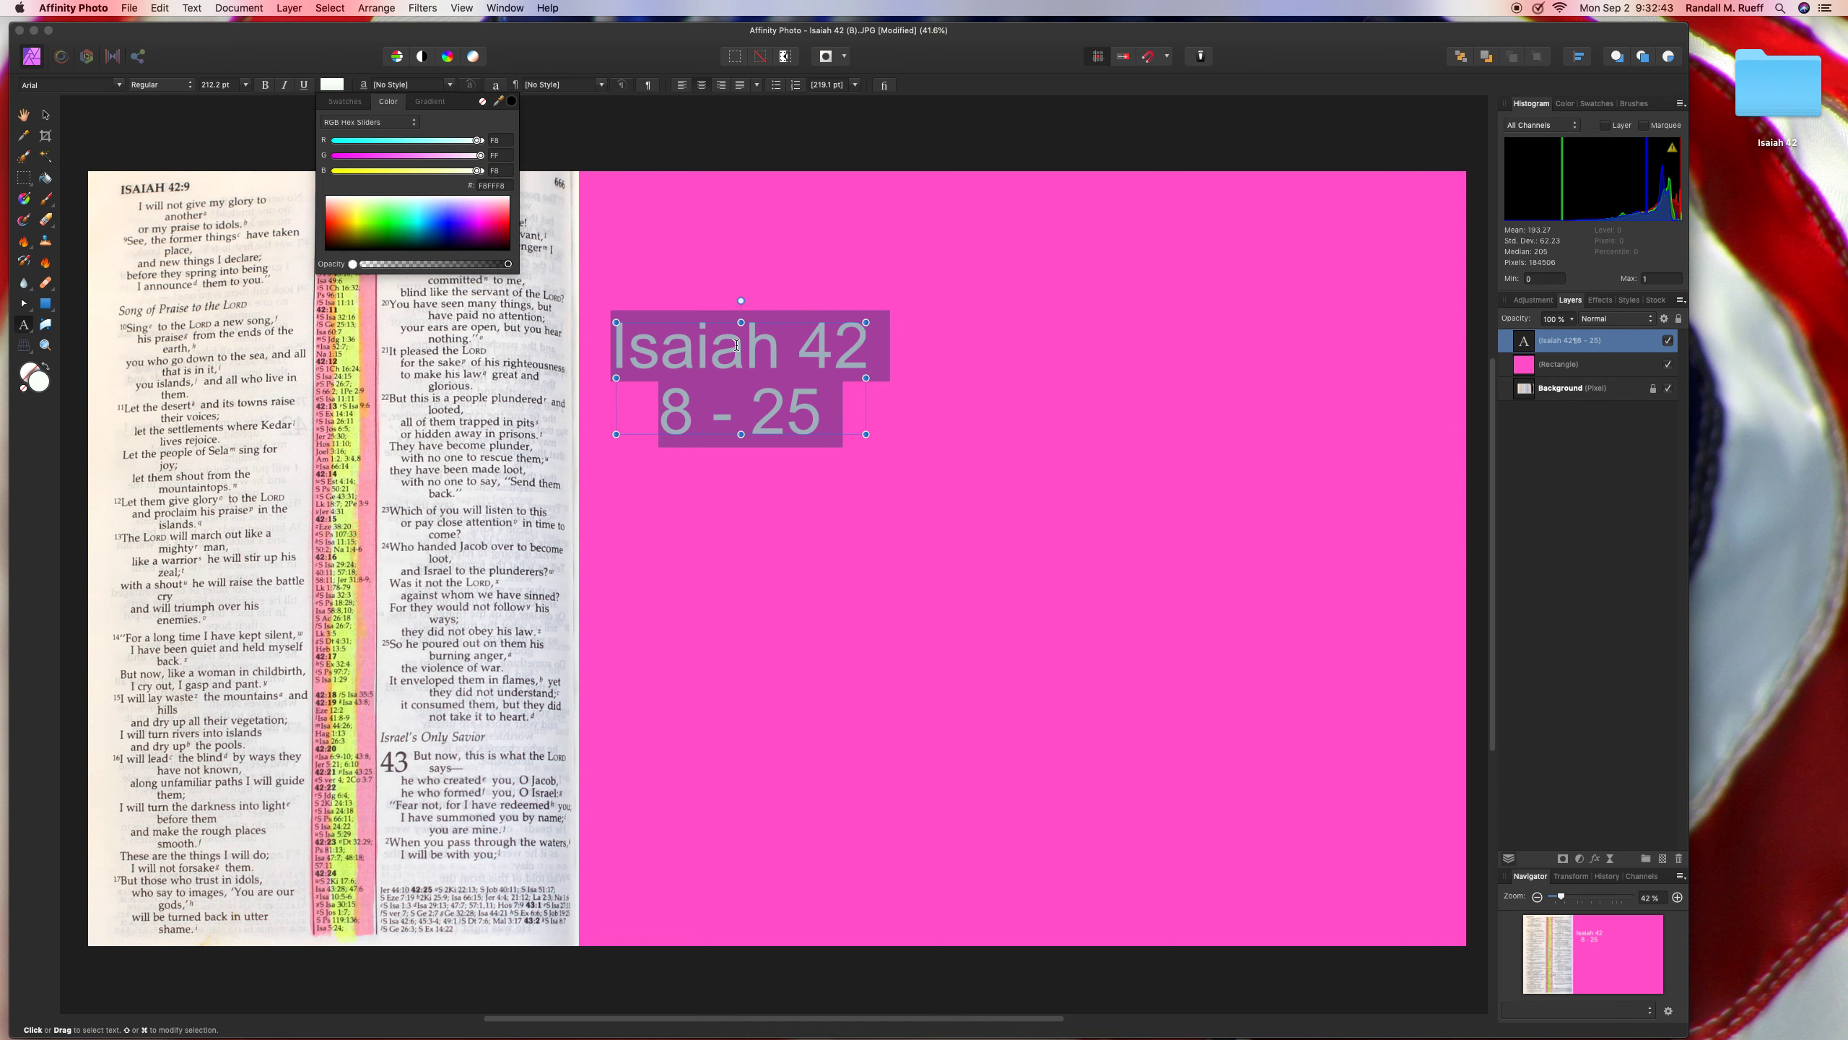
key(Escape)
key(v)
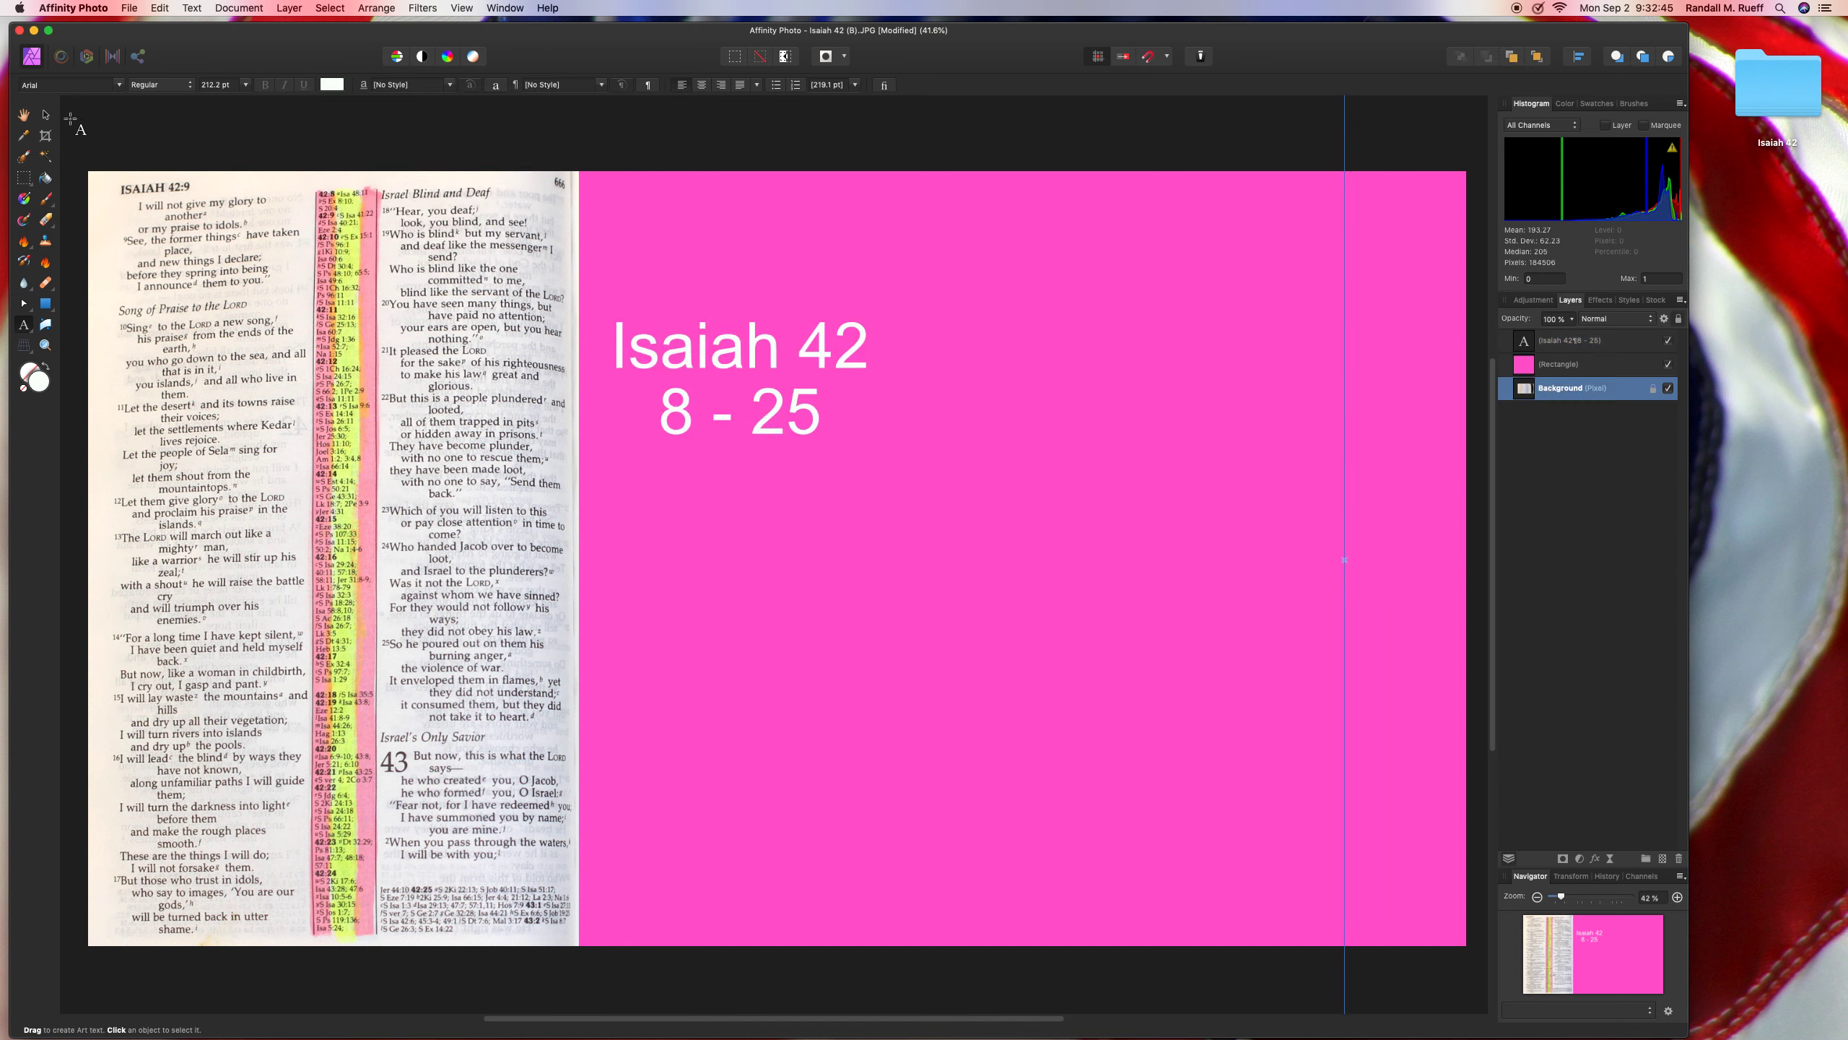
drag(706, 385, 690, 384)
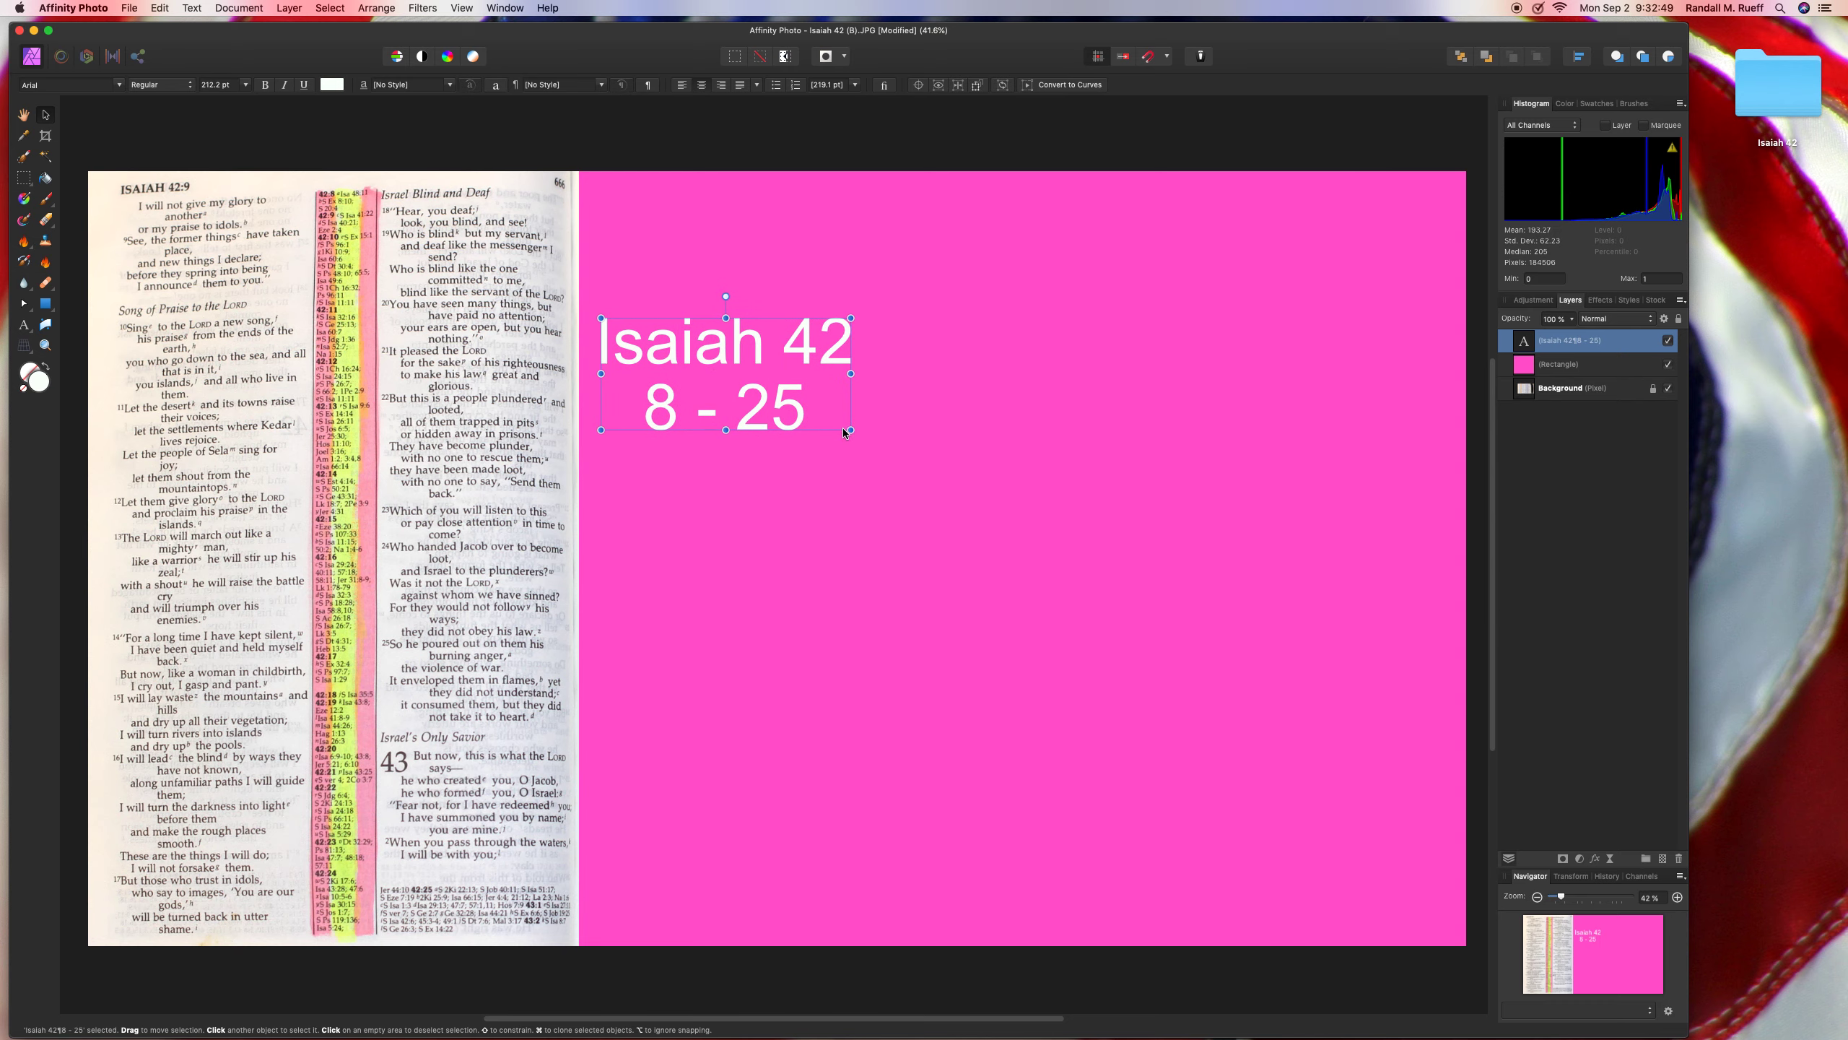
- Enlarge the white verse text so it fills the pink panel, nudged down-right
mouse_move(848, 429)
mouse_down()
mouse_move(1409, 711)
mouse_move(1393, 706)
mouse_up()
drag(1255, 586, 1278, 661)
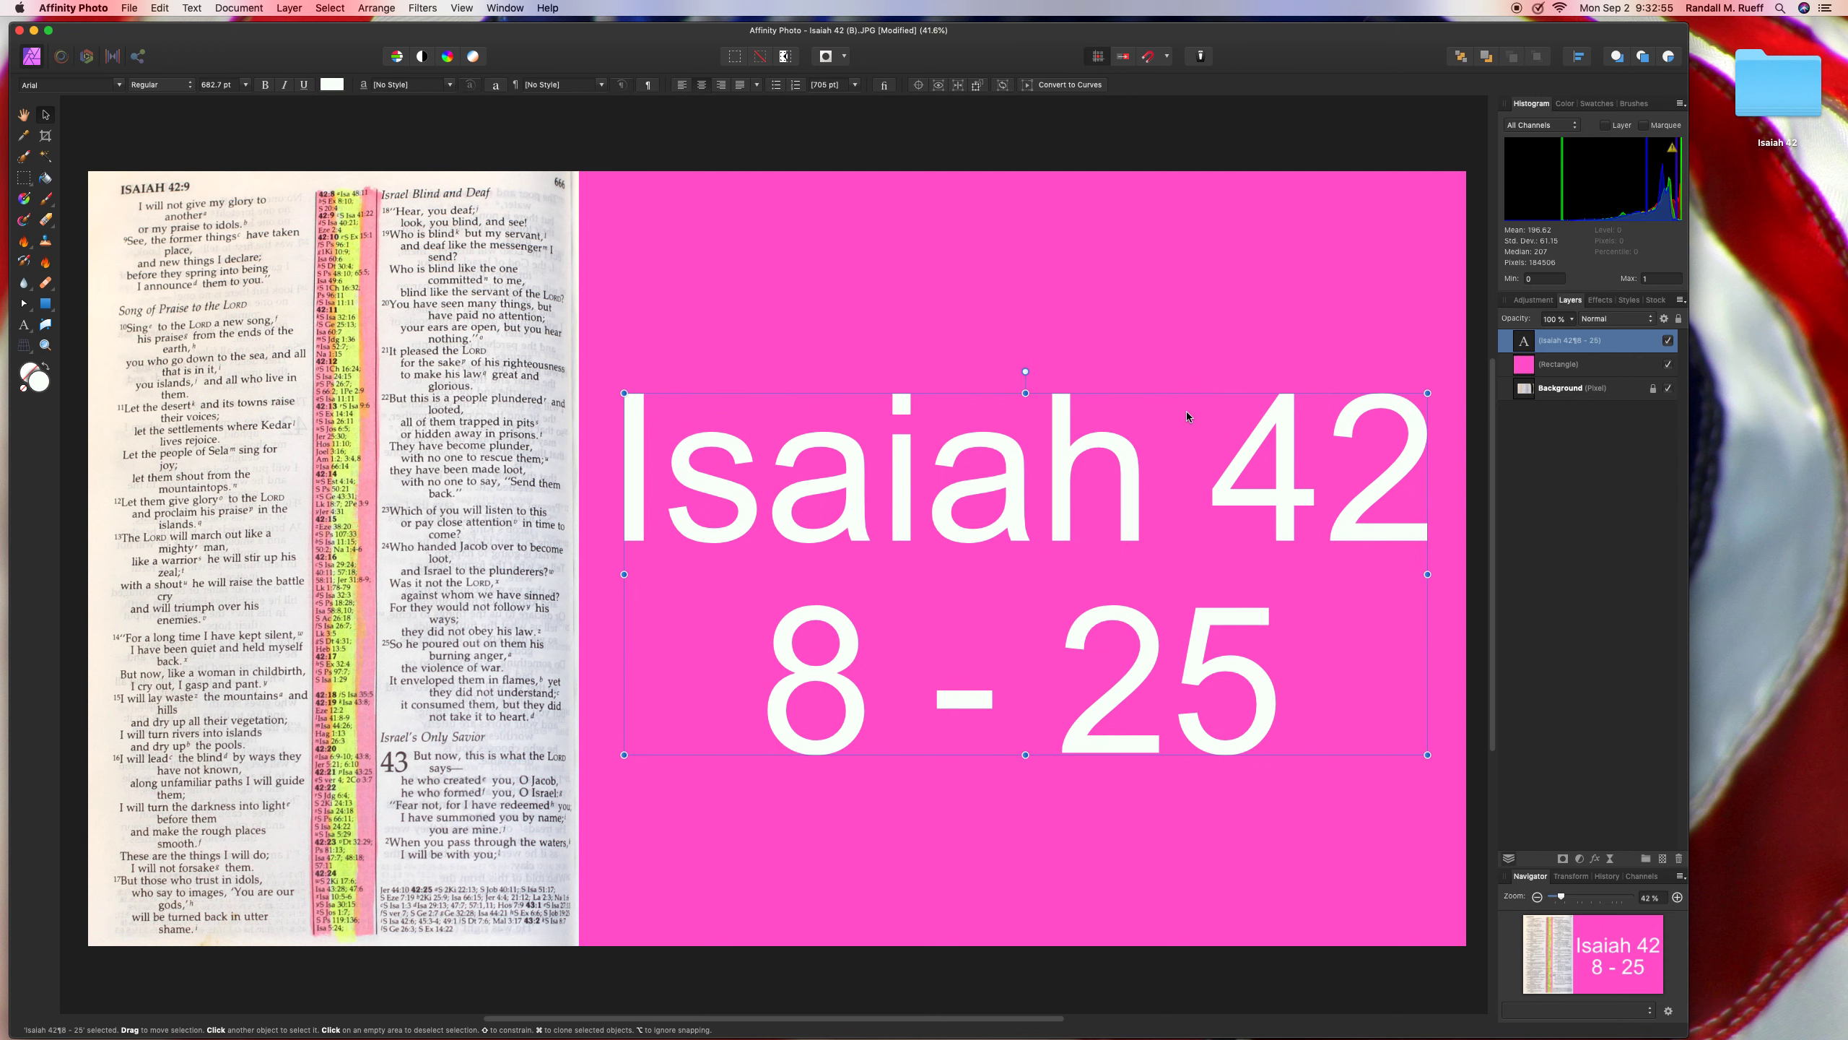
click(1269, 121)
click(1424, 146)
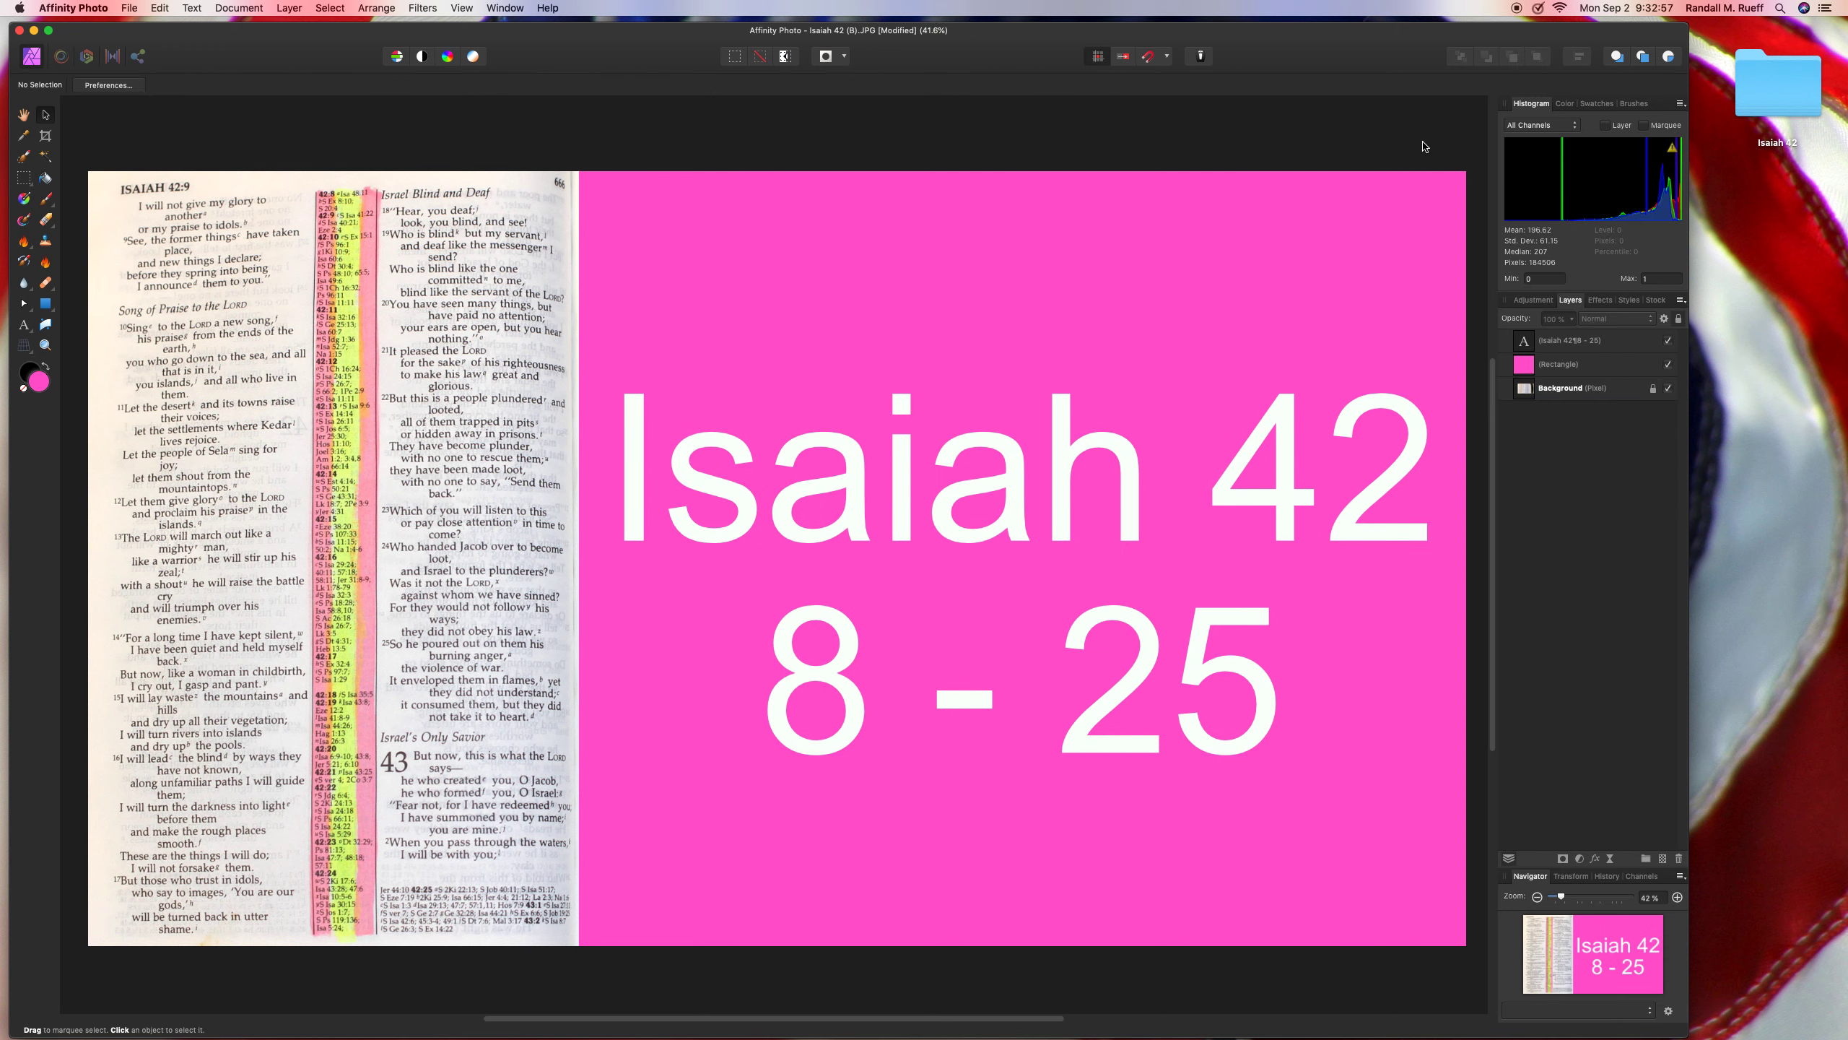
- Save the image flattened and quit Affinity Photo
key(super+s)
click(911, 334)
key(super+q)
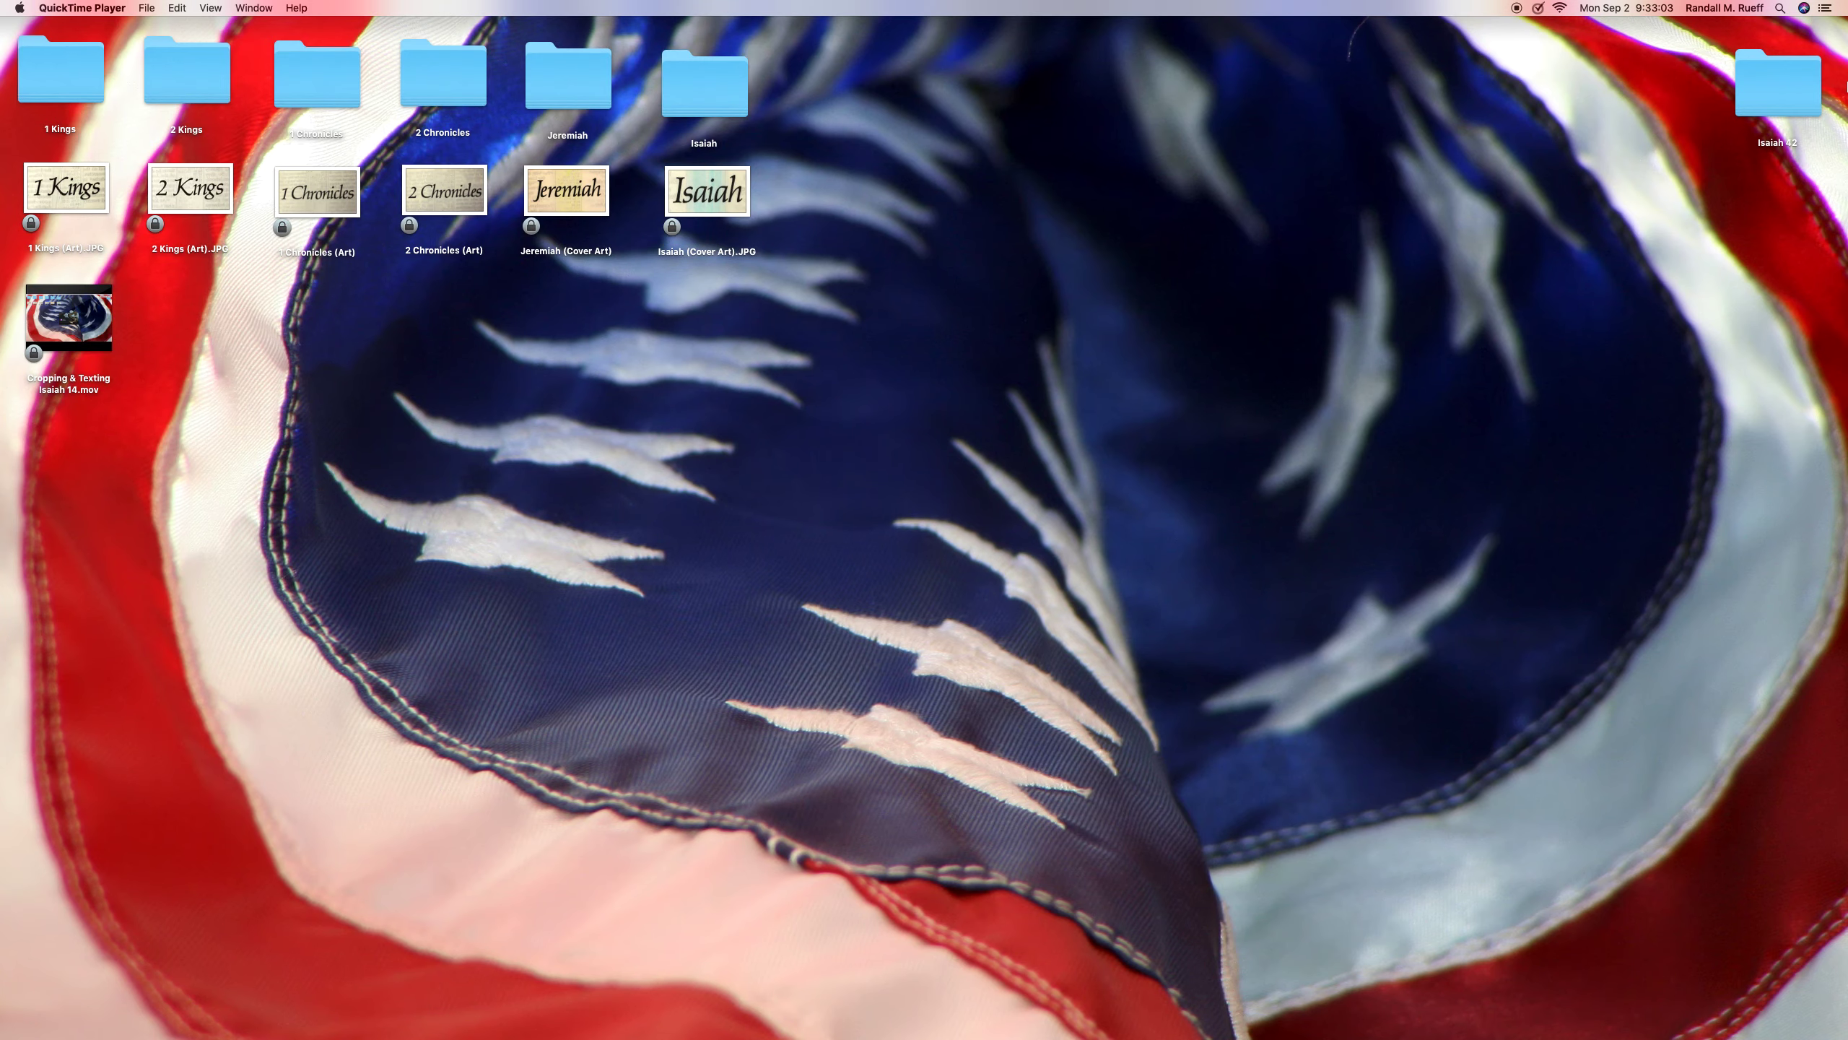
- In the Isaiah 42 folder, enlarge the thumbnails and open Isaiah 42 (B) full-size
double_click(1791, 96)
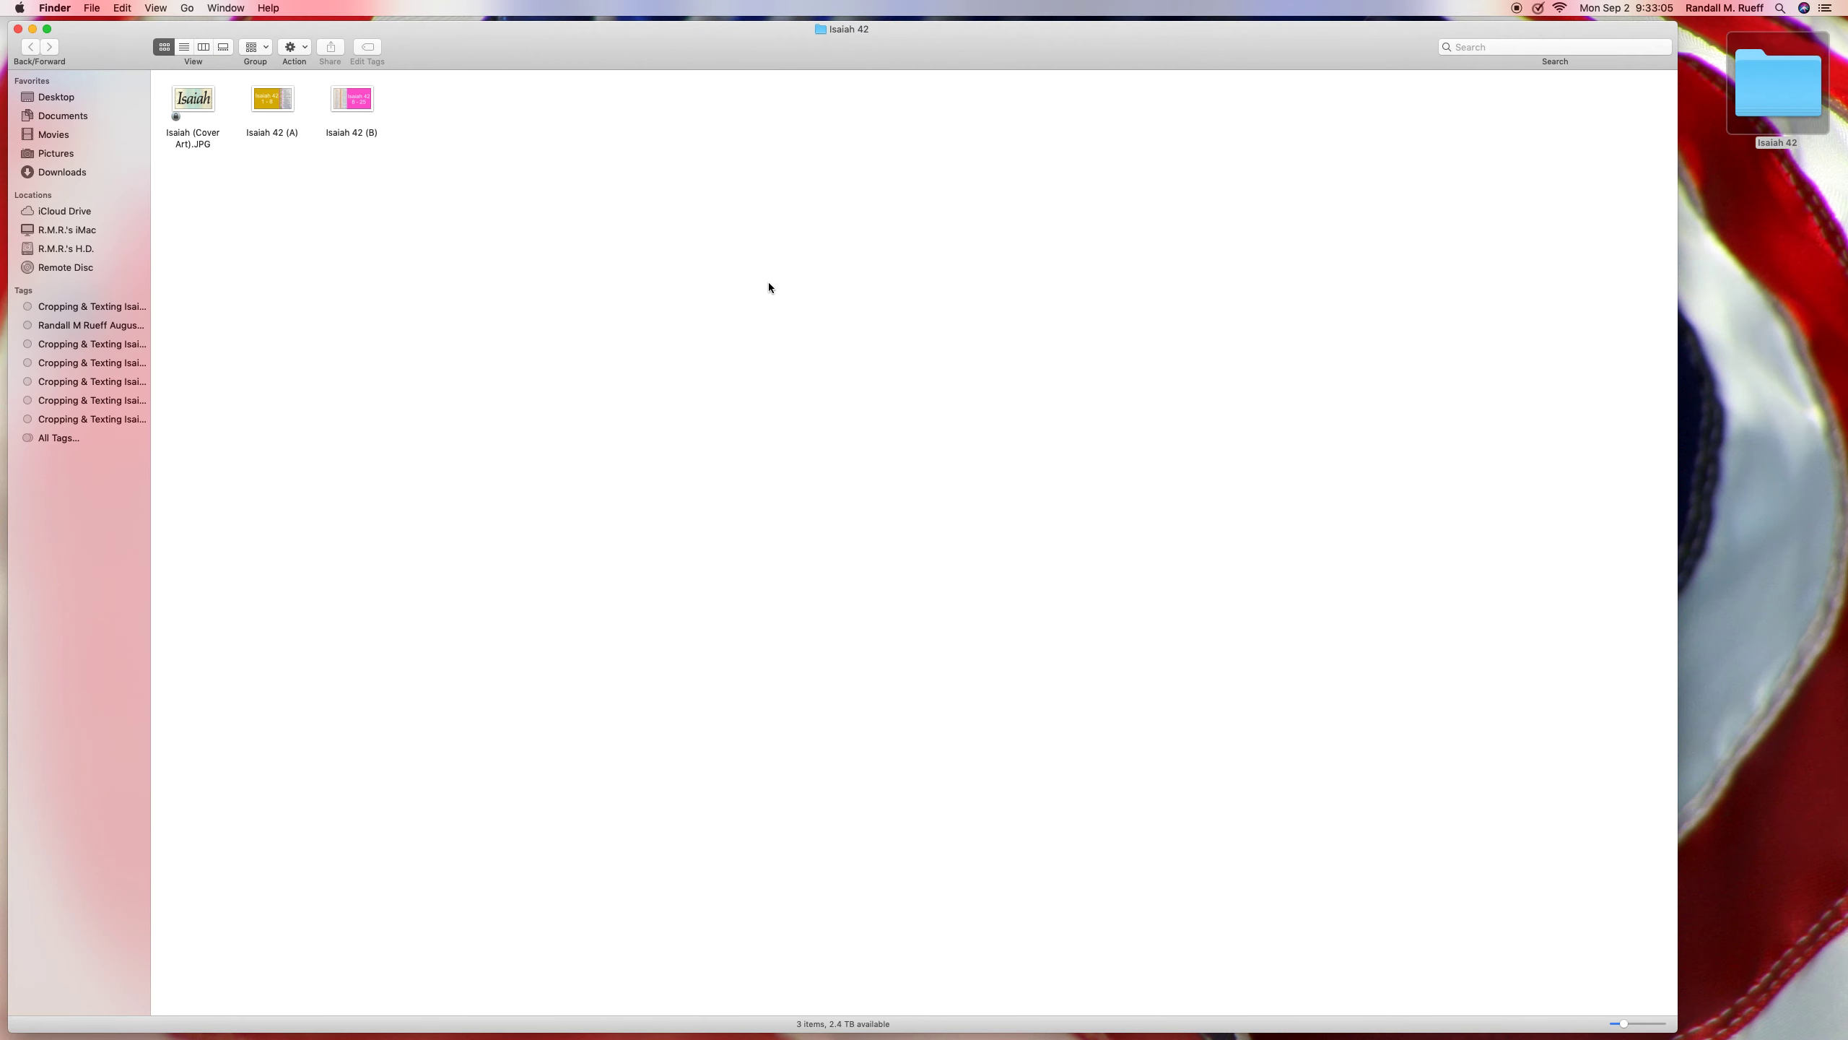
drag(1624, 1026, 1656, 1024)
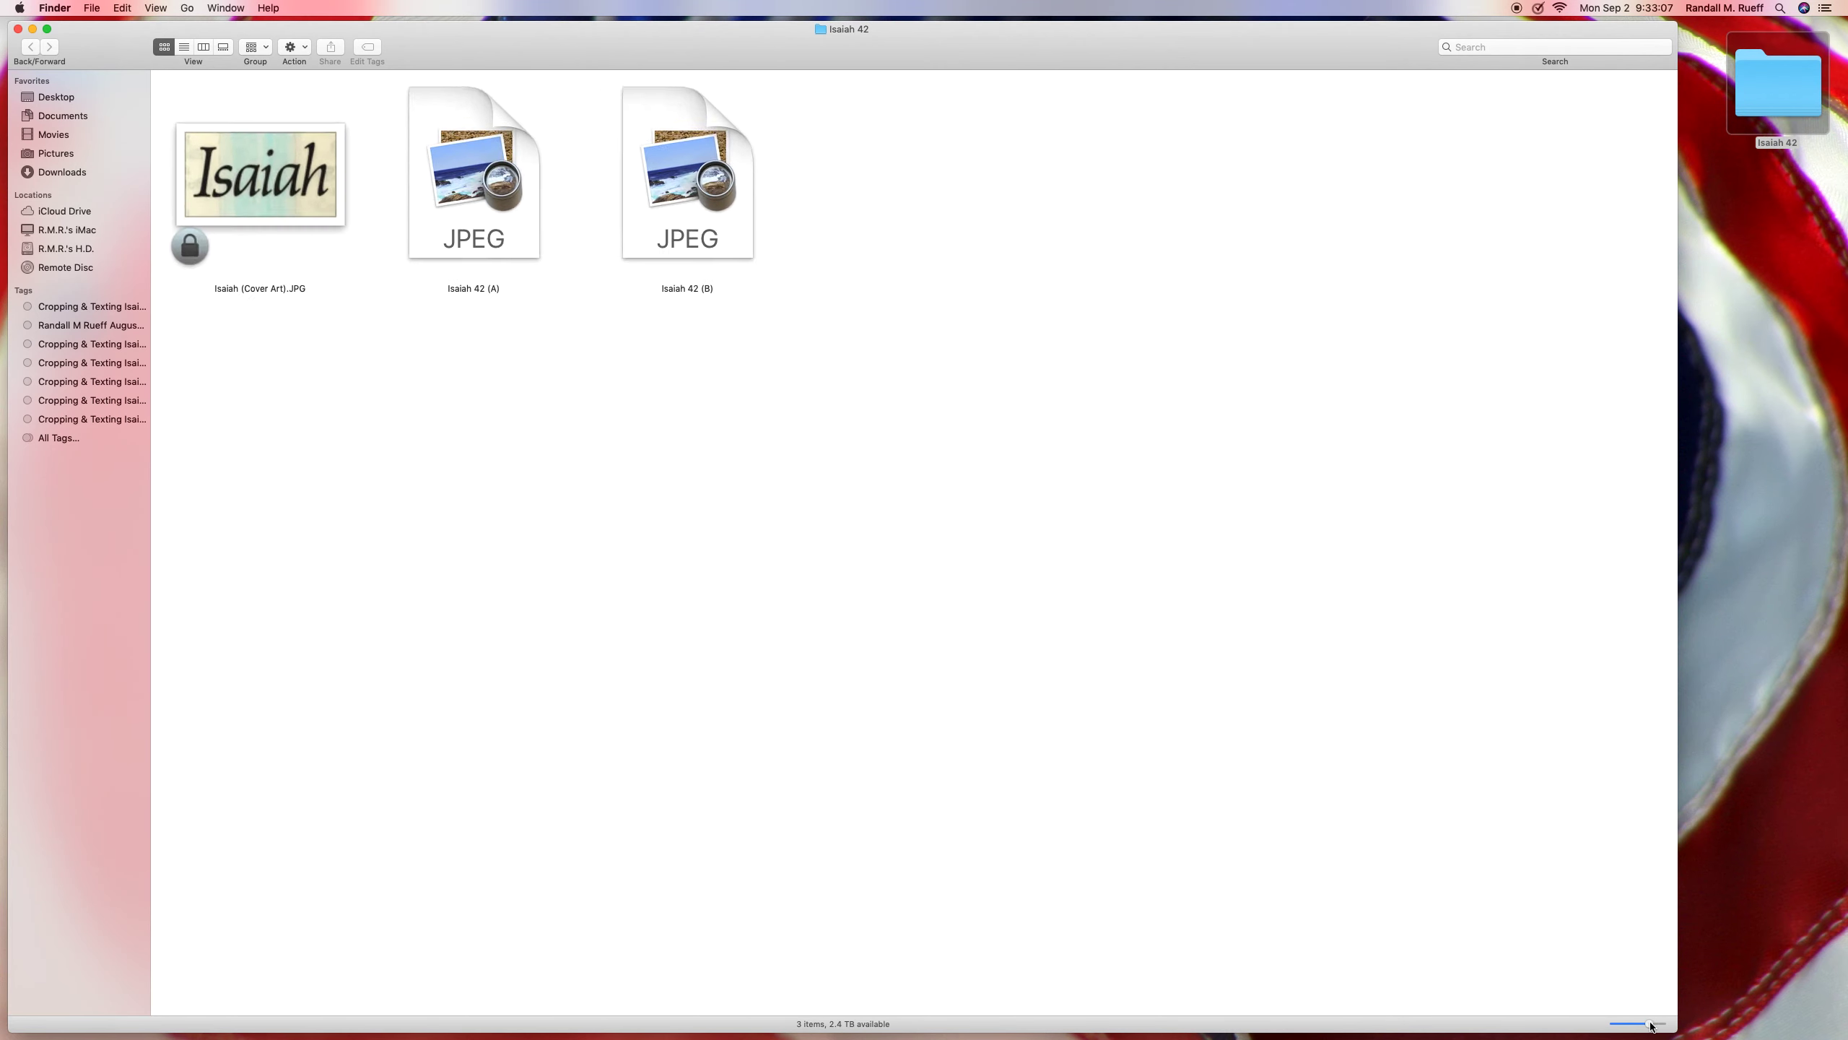
click(1001, 282)
double_click(1001, 282)
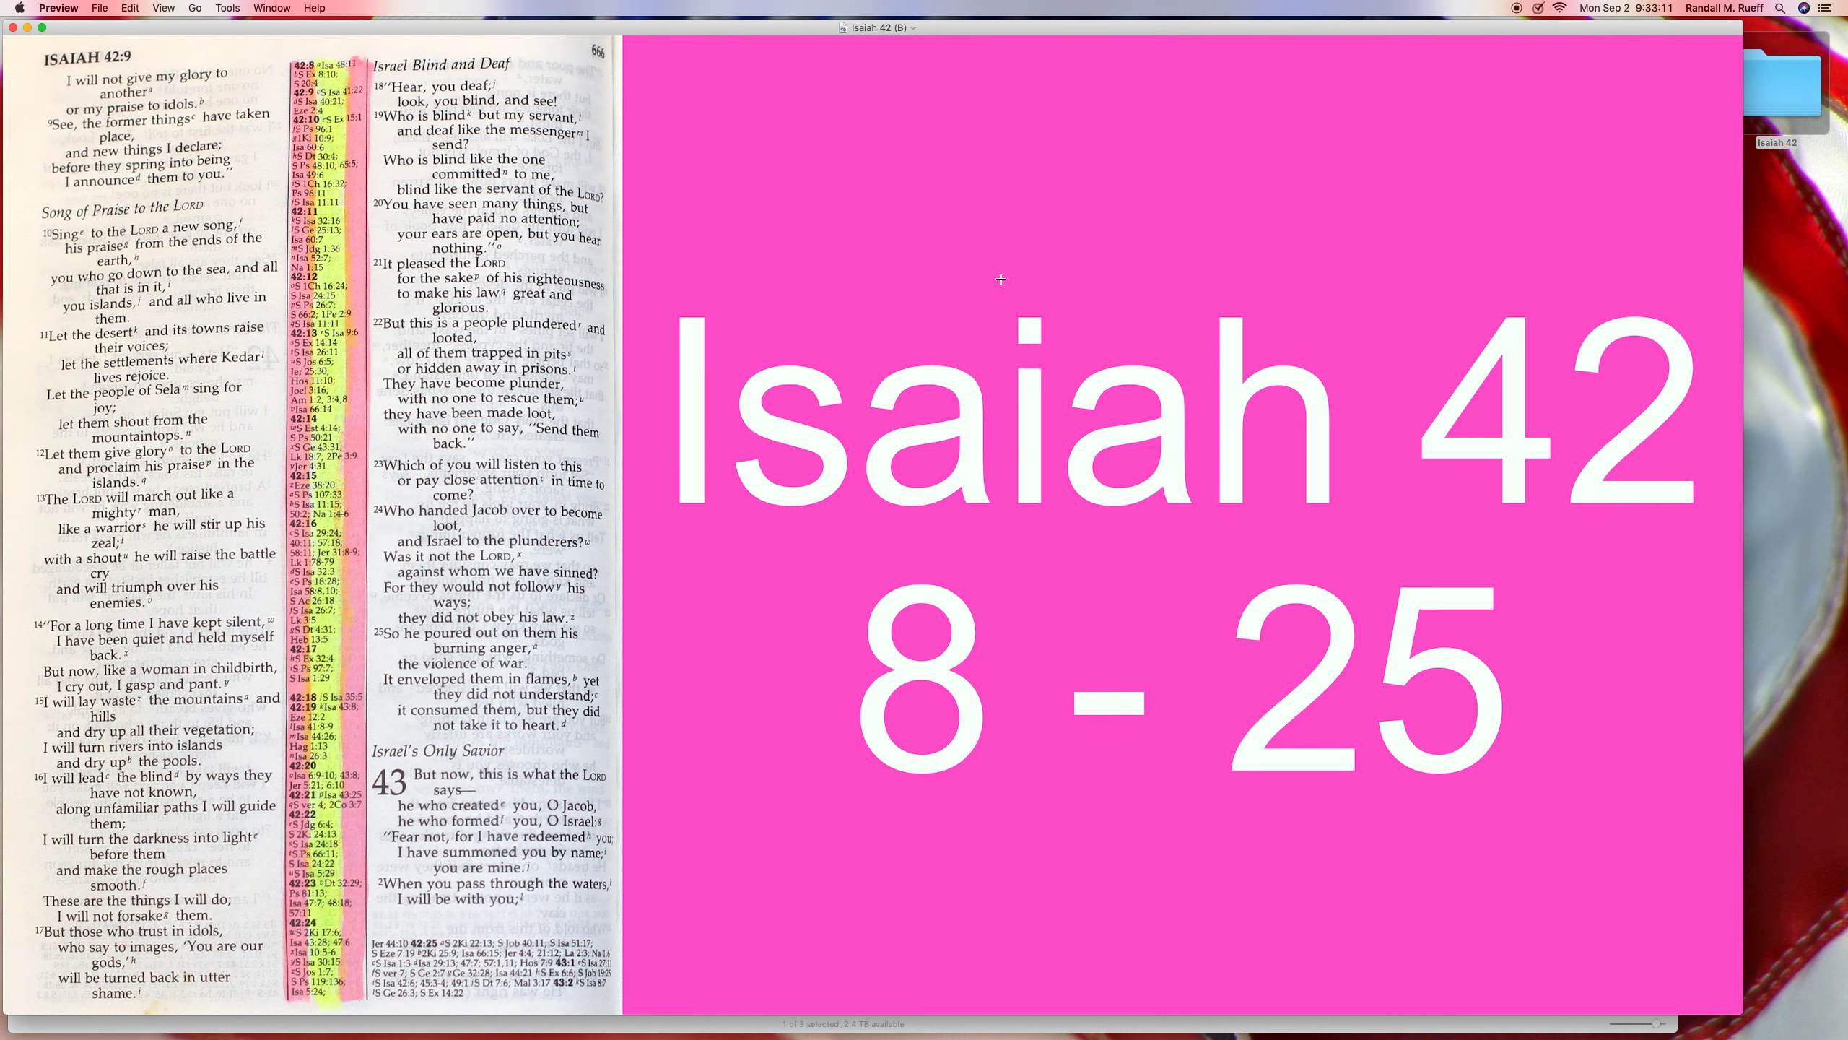
- Close Isaiah 42 (B), then open Isaiah 42 (A) and shift its window slightly right
key(super+q)
double_click(722, 214)
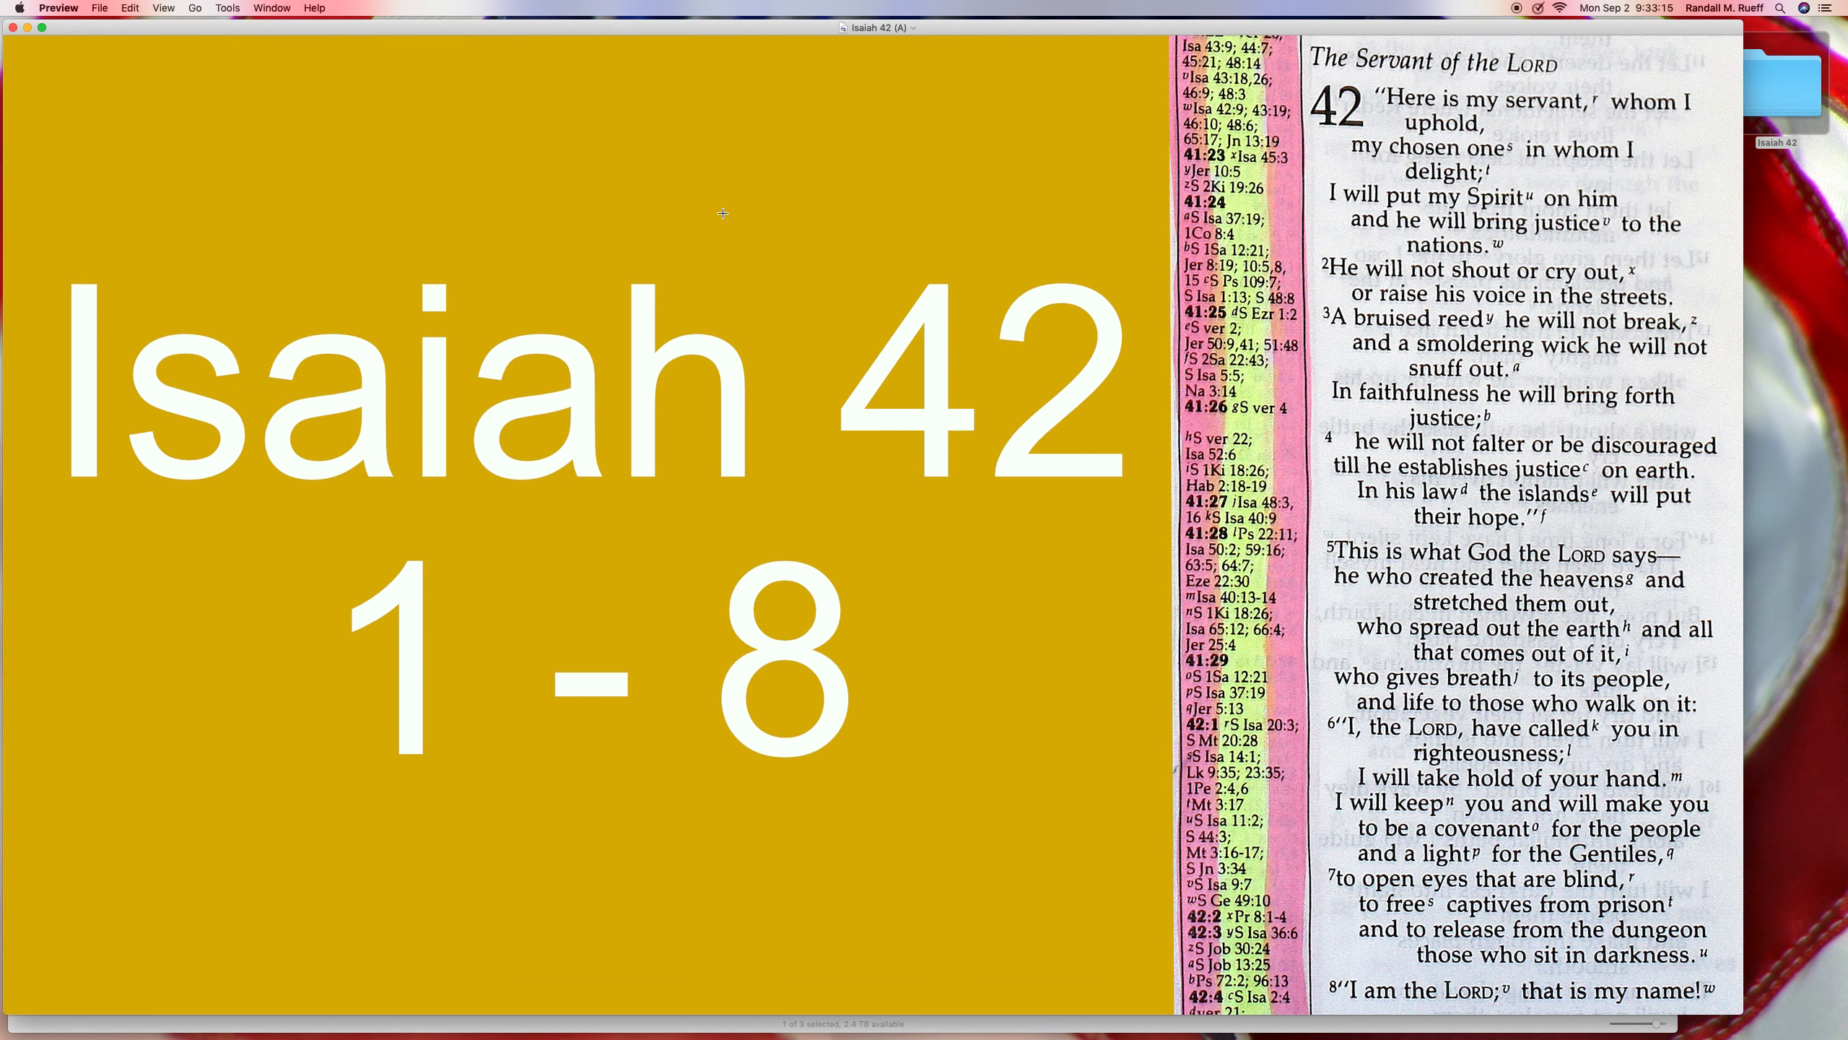
drag(793, 31, 839, 27)
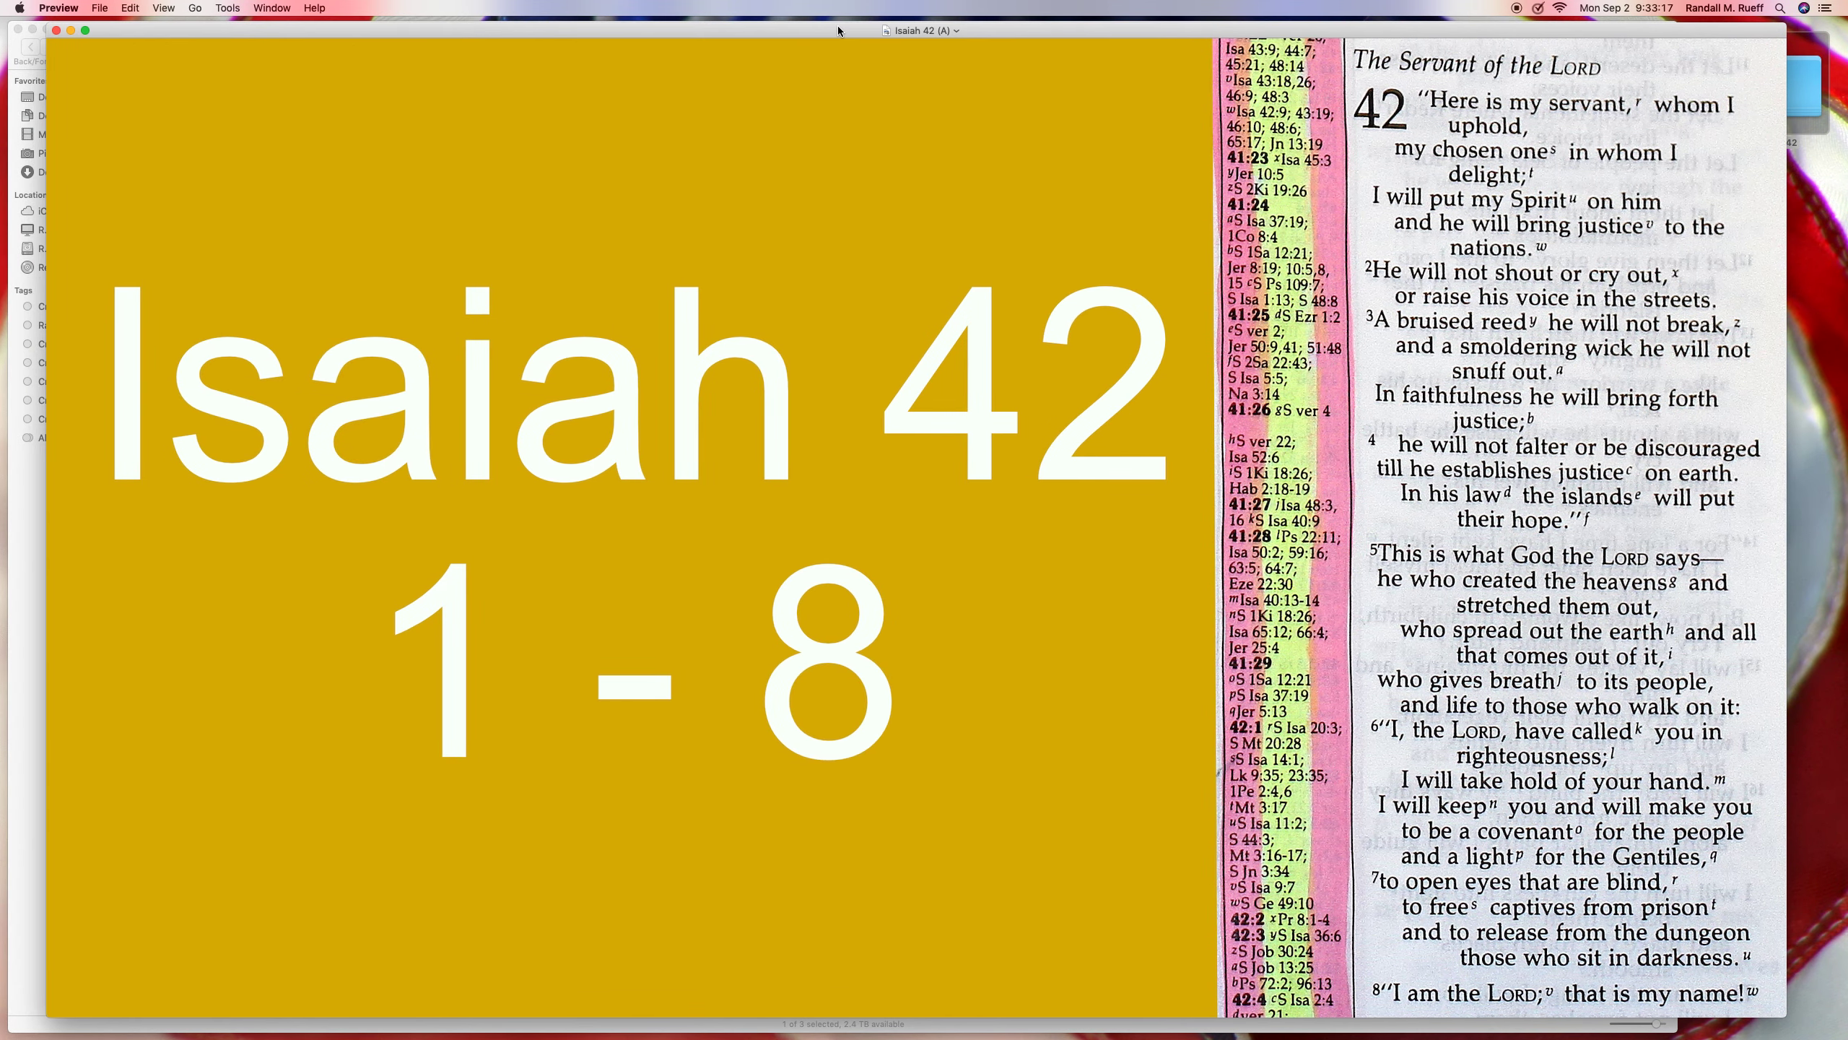